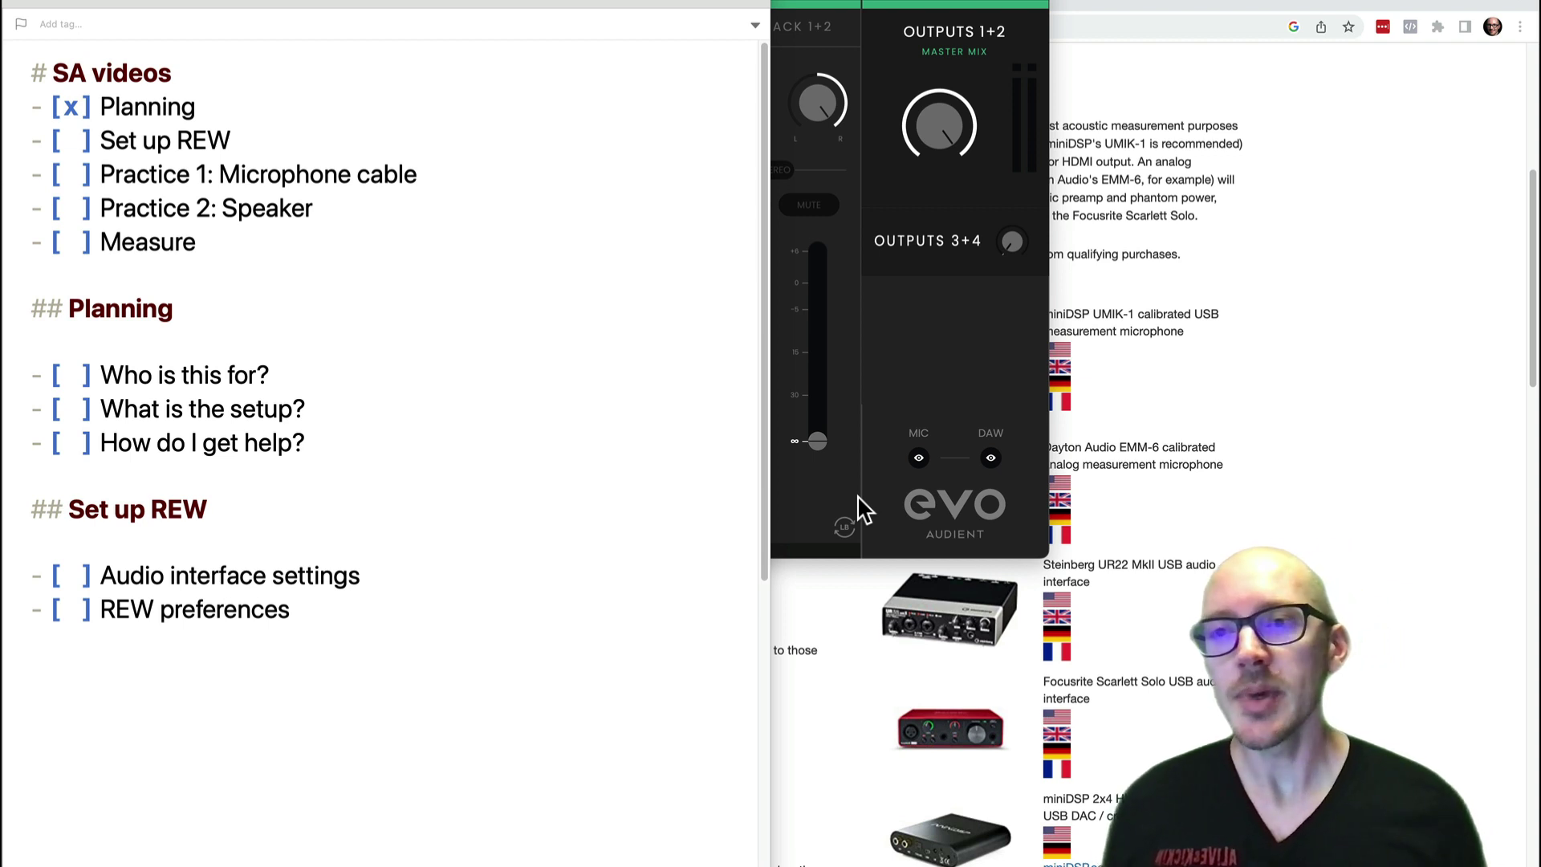
- Start a new '- [ ]' checklist item on the line after 'REW preferences'
{"action": "left_click", "coordinate": [171, 575]}
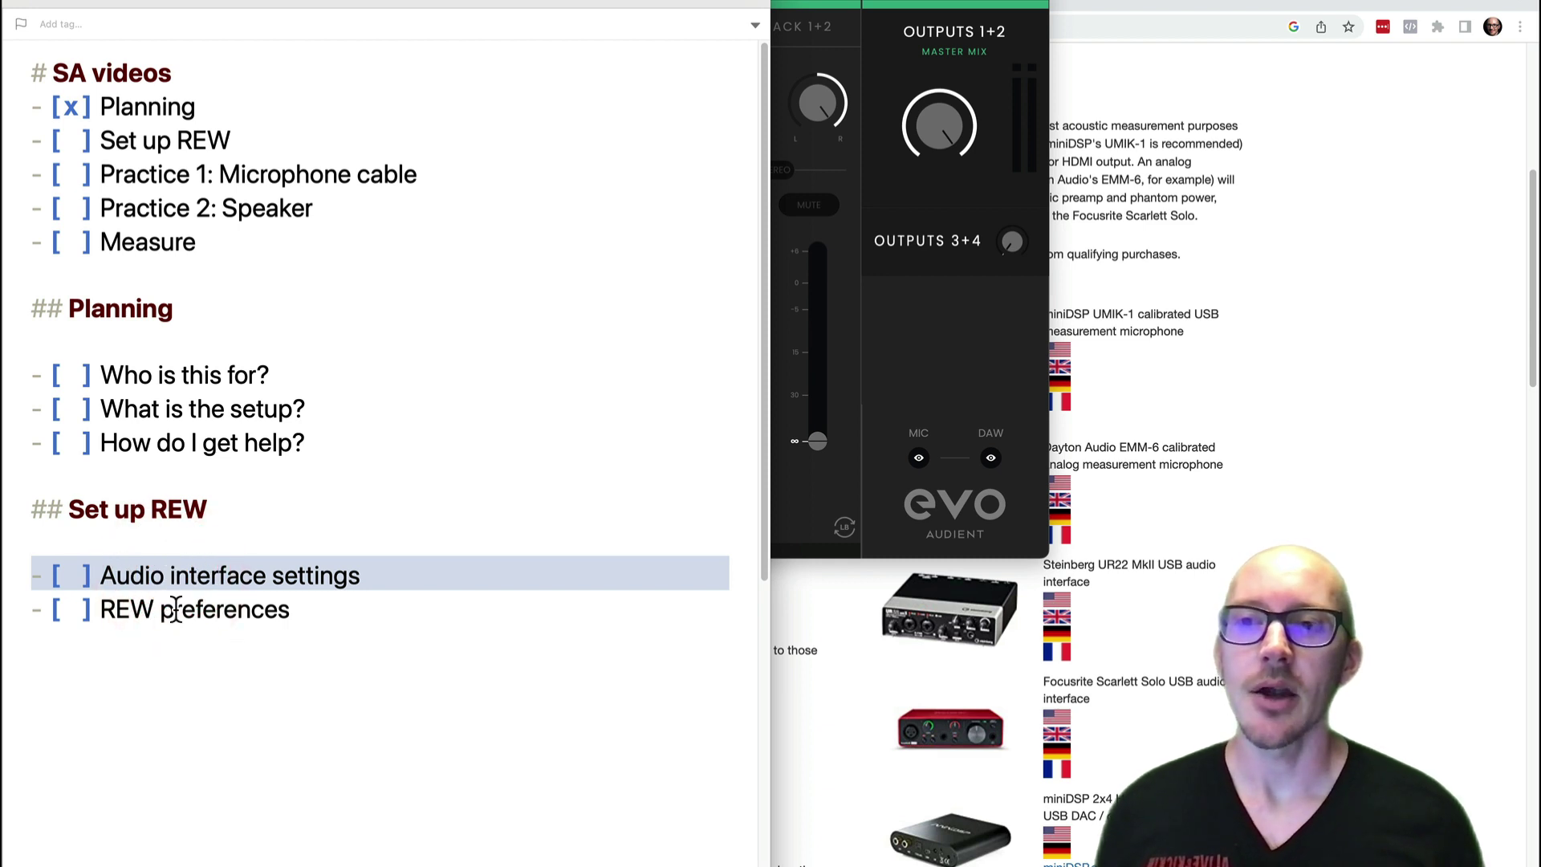
{"action": "left_click", "coordinate": [176, 609]}
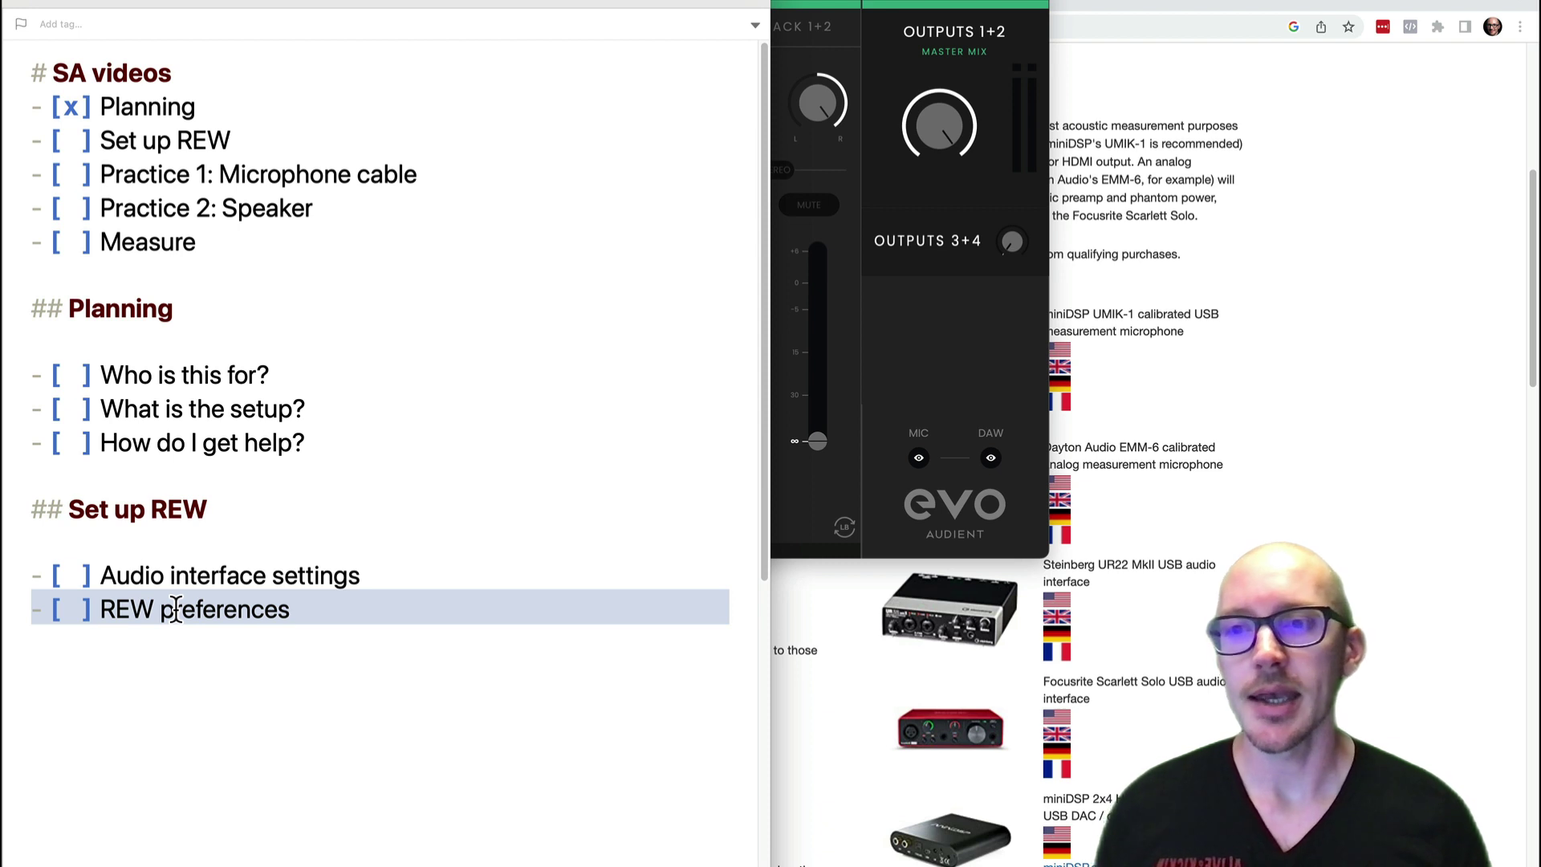
{"action": "left_click", "coordinate": [330, 609]}
{"action": "key", "text": "Return"}
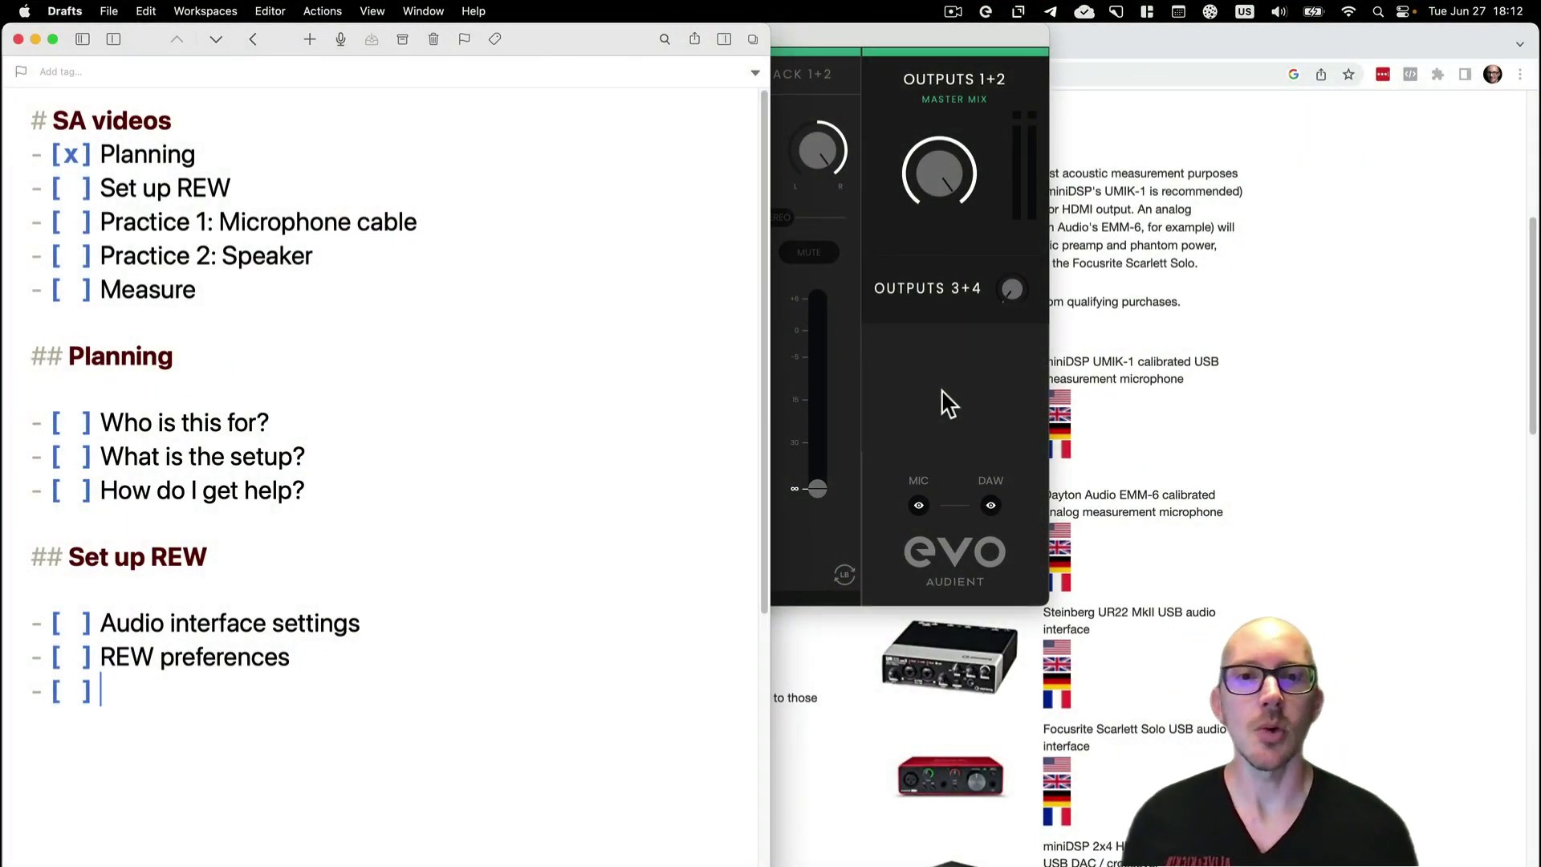
{"action": "left_click", "coordinate": [949, 404]}
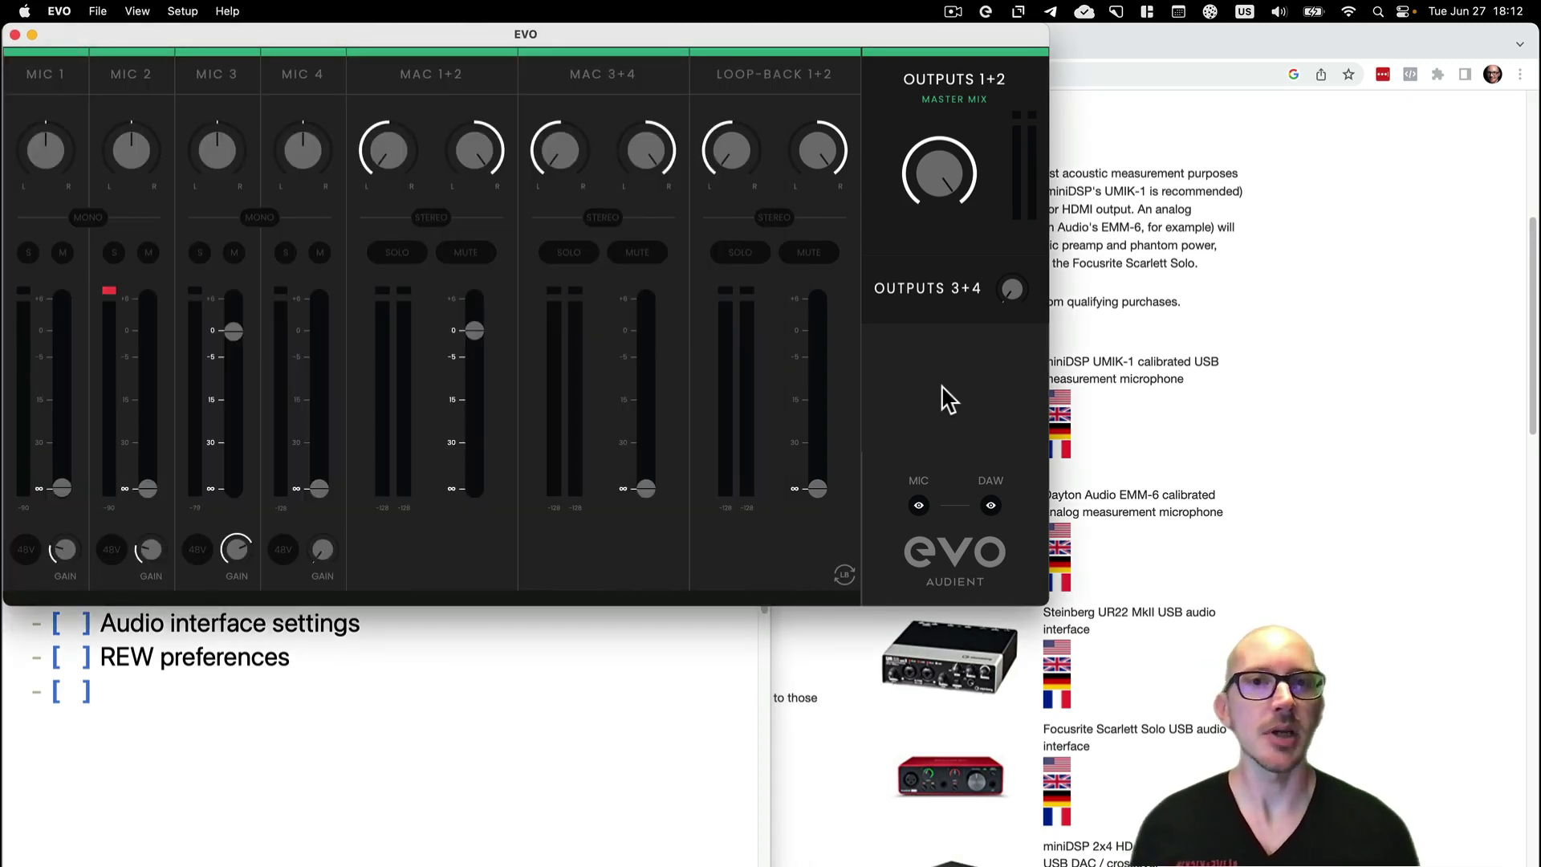
{"action": "left_click", "coordinate": [1280, 12]}
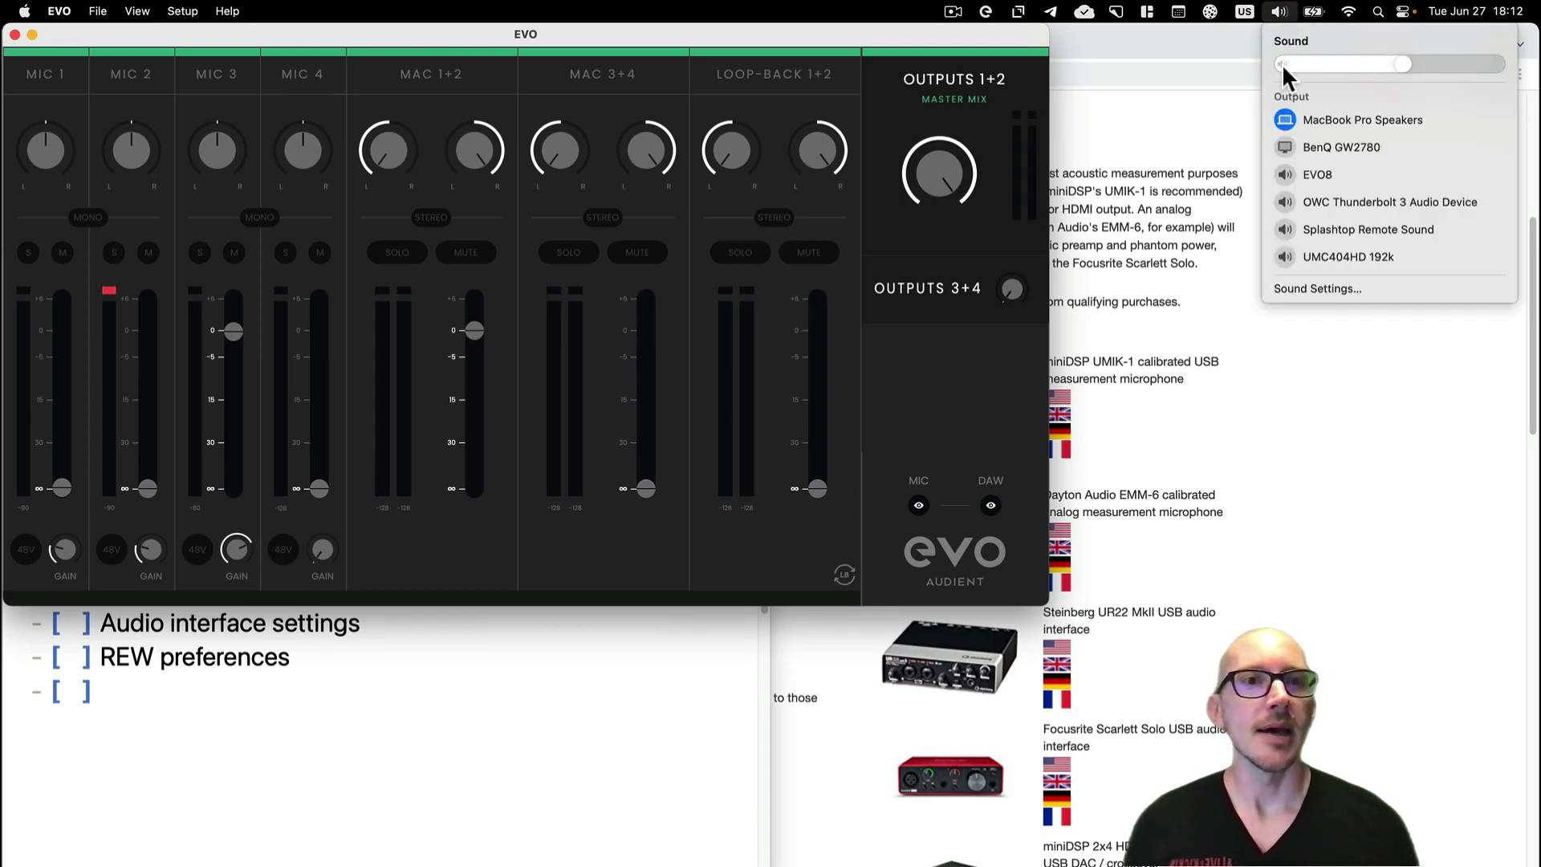
{"action": "left_click", "coordinate": [1285, 175]}
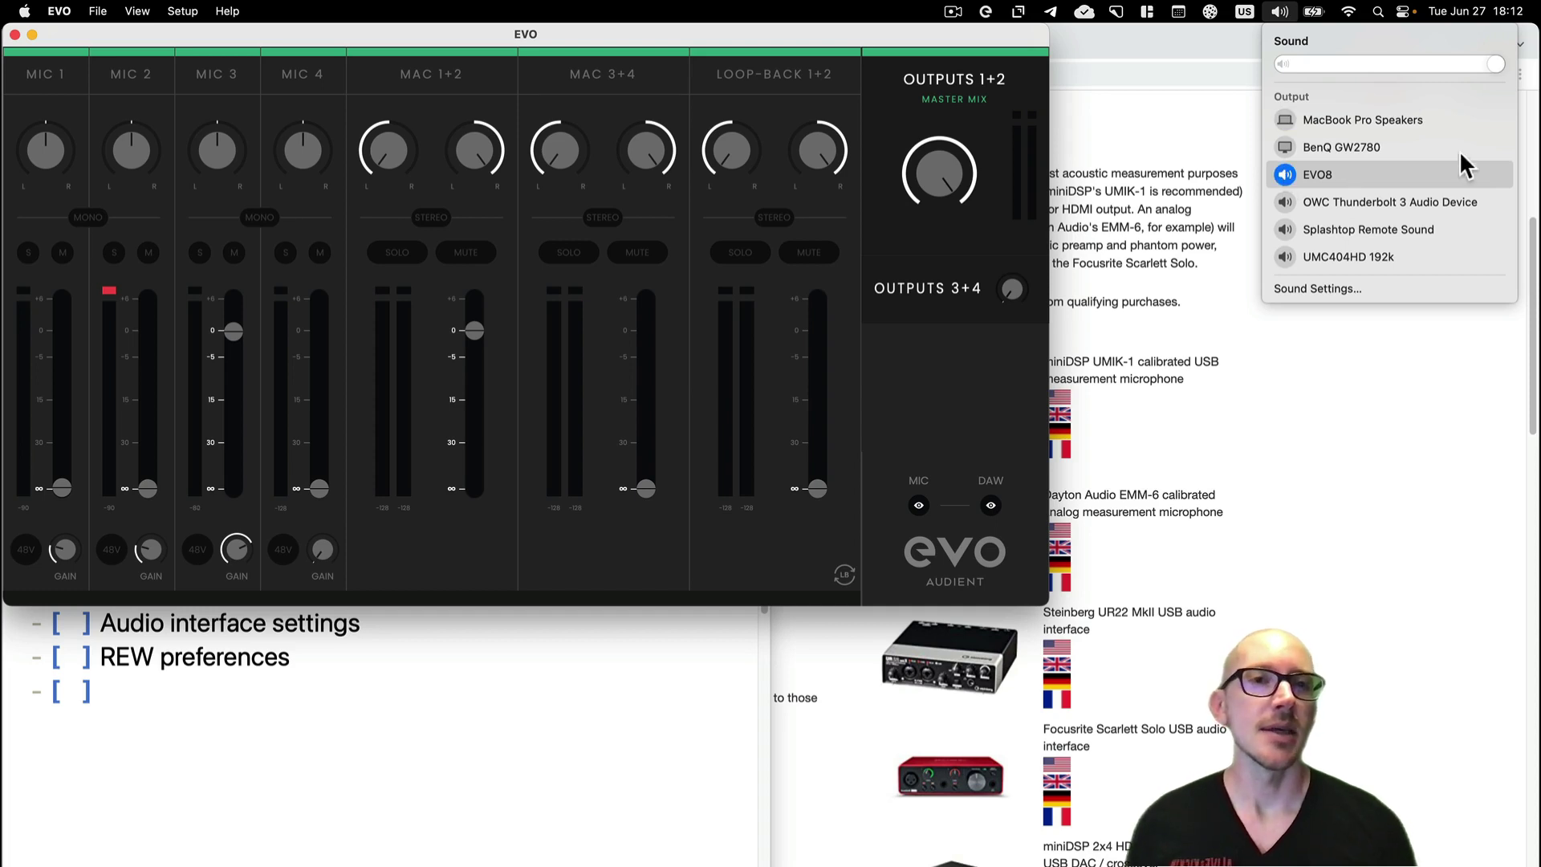
{"action": "left_click_drag", "start_coordinate": [1364, 62], "coordinate": [1259, 69]}
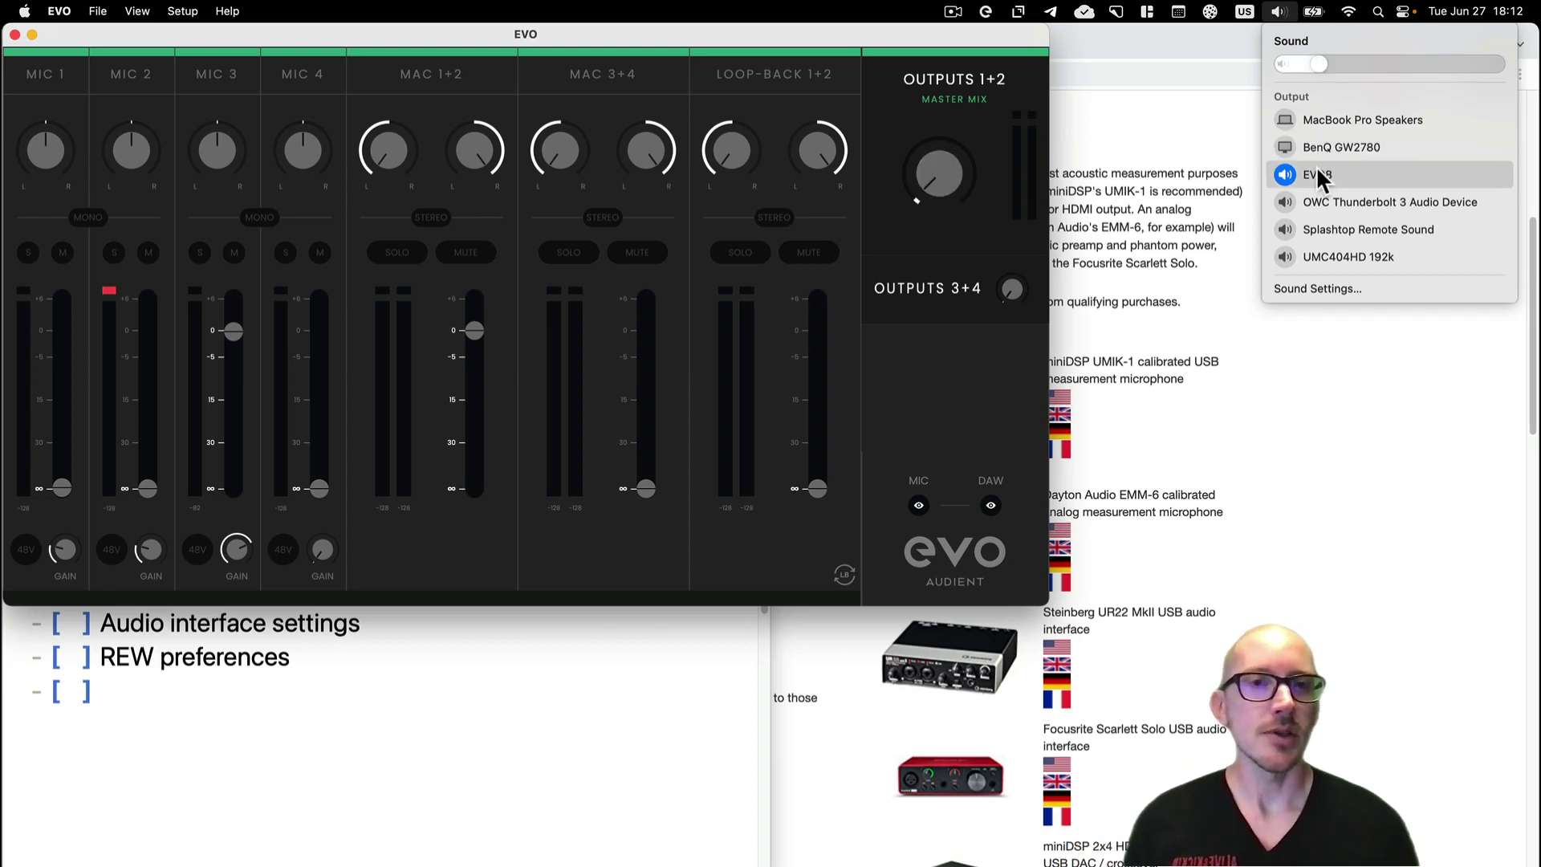
{"action": "left_click_drag", "start_coordinate": [1317, 59], "coordinate": [1497, 58]}
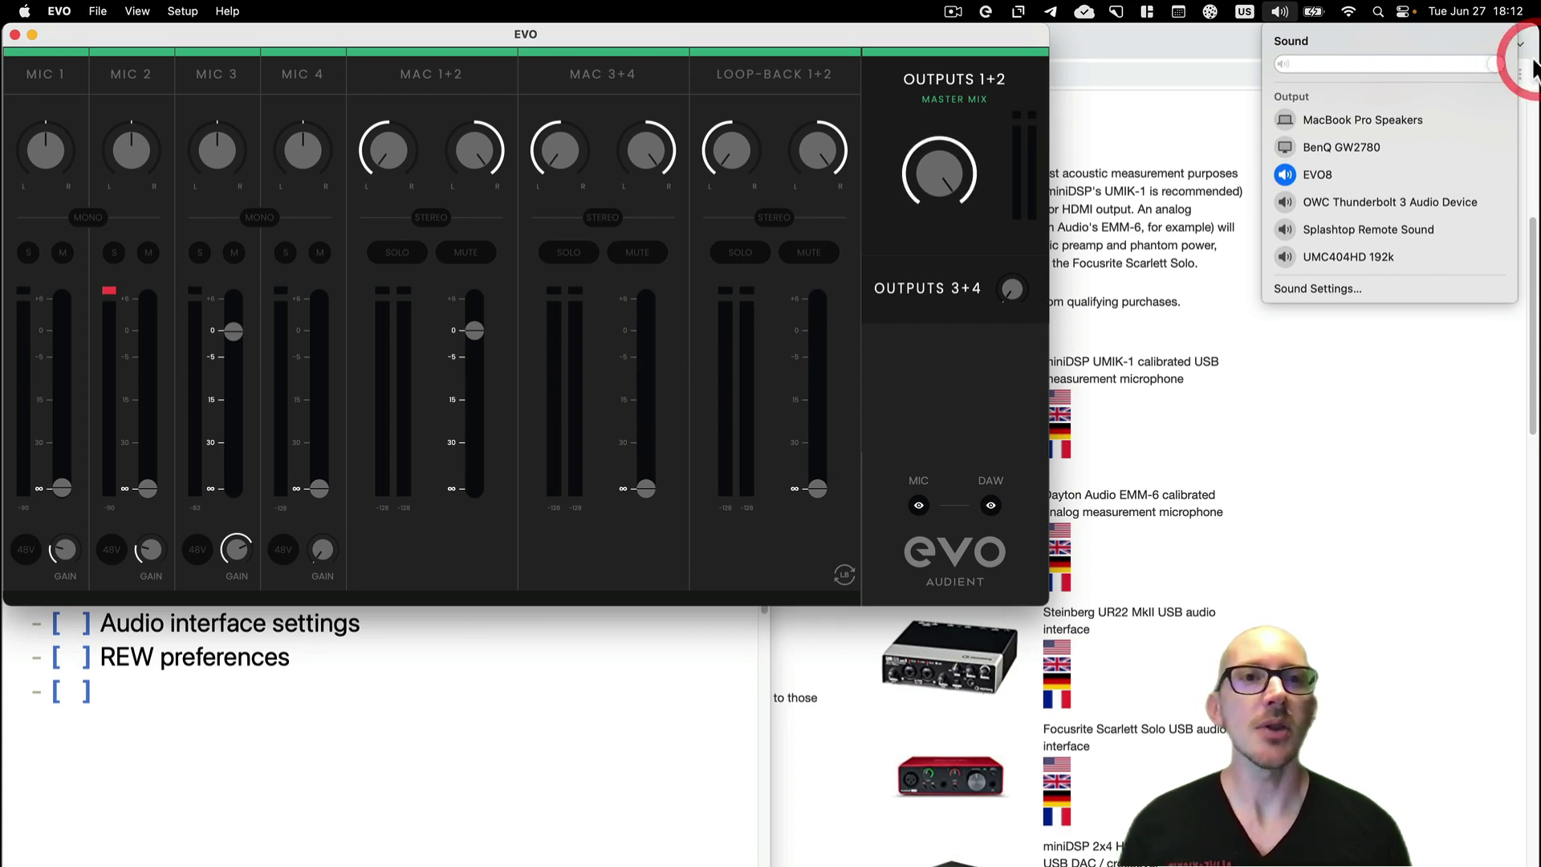
{"action": "left_click", "coordinate": [1292, 119]}
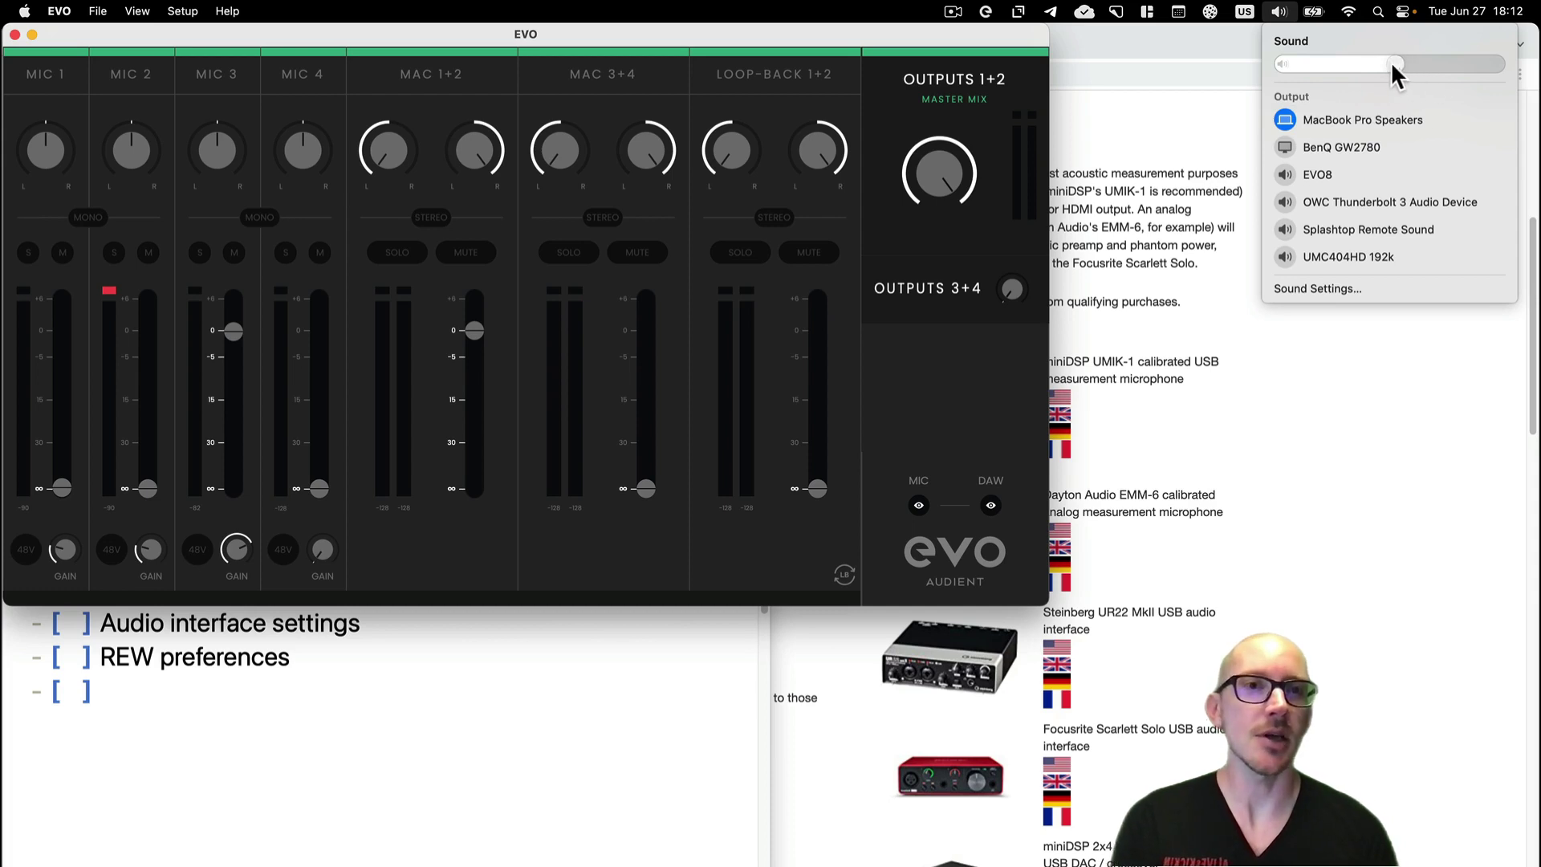
{"action": "left_click", "coordinate": [938, 383]}
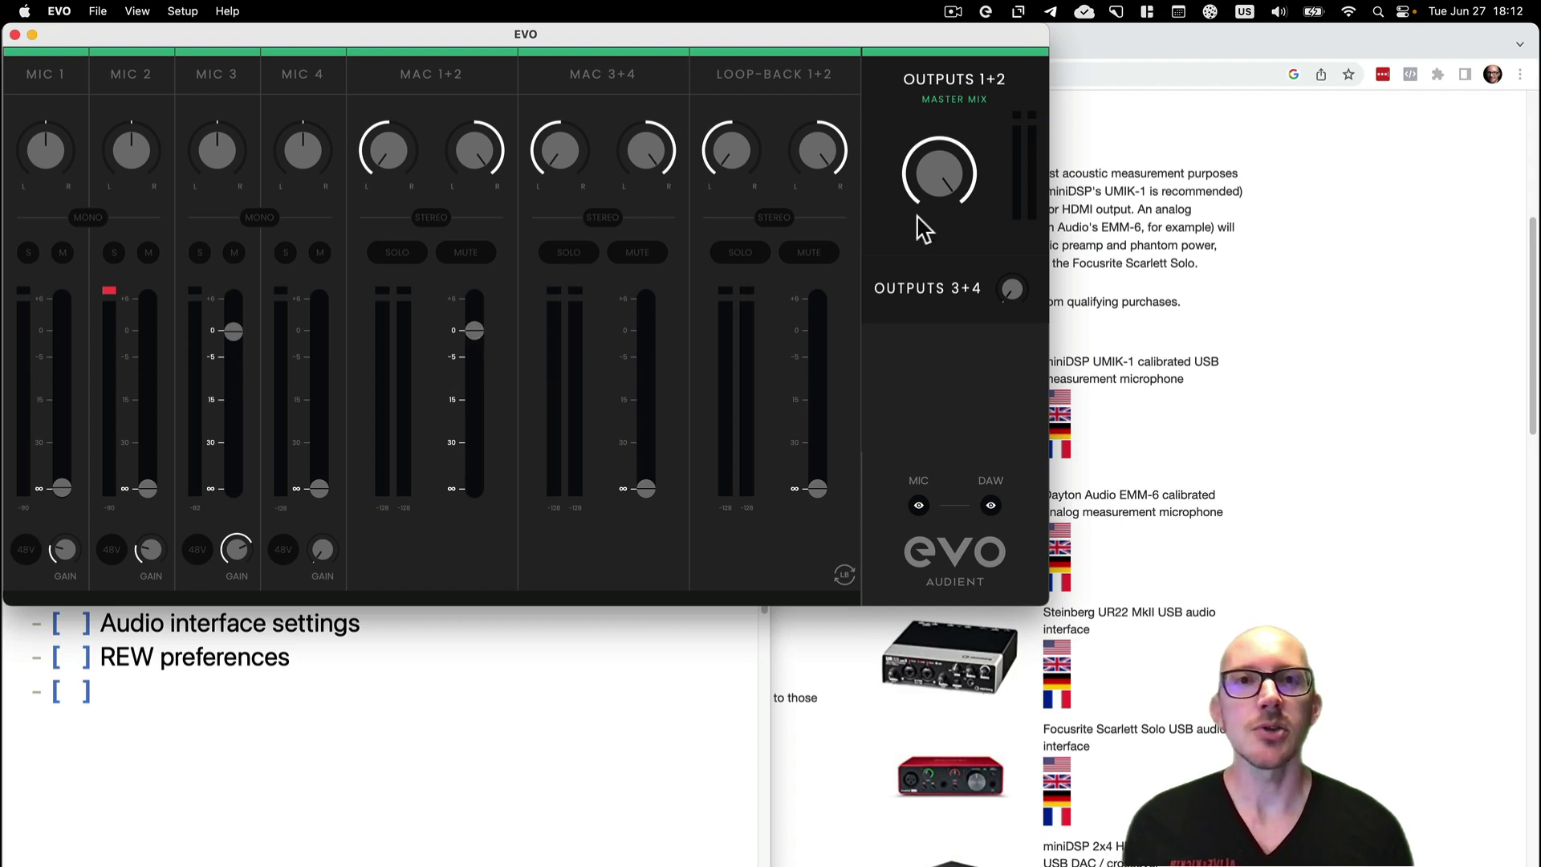
- Reset the MIC 2 clip light and pull the MIC 3 fader down to -∞ in EVO
{"action": "left_click", "coordinate": [986, 11]}
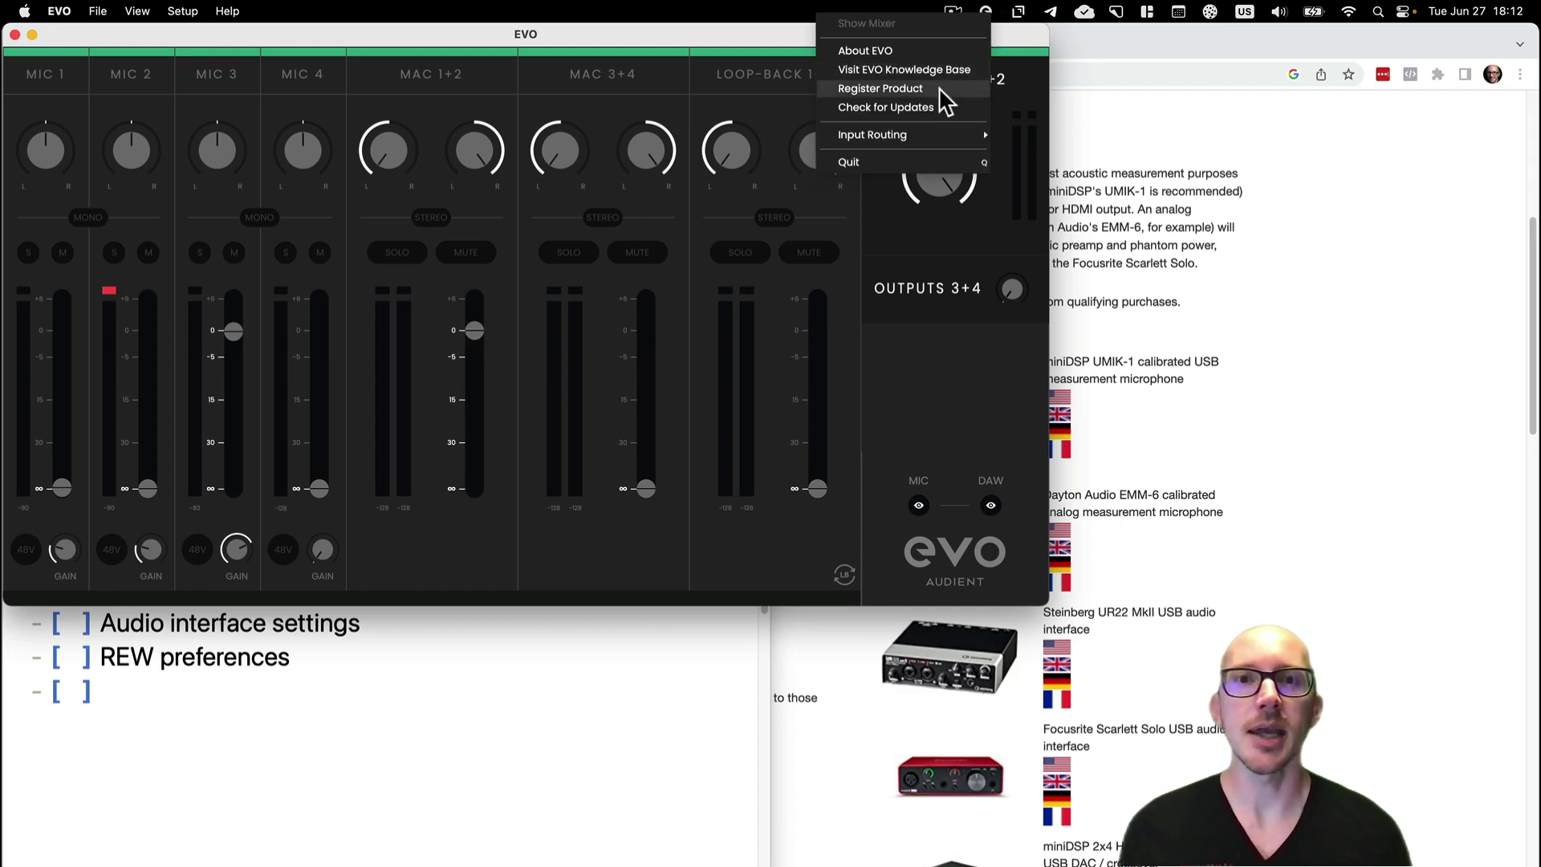
{"action": "left_click", "coordinate": [942, 393]}
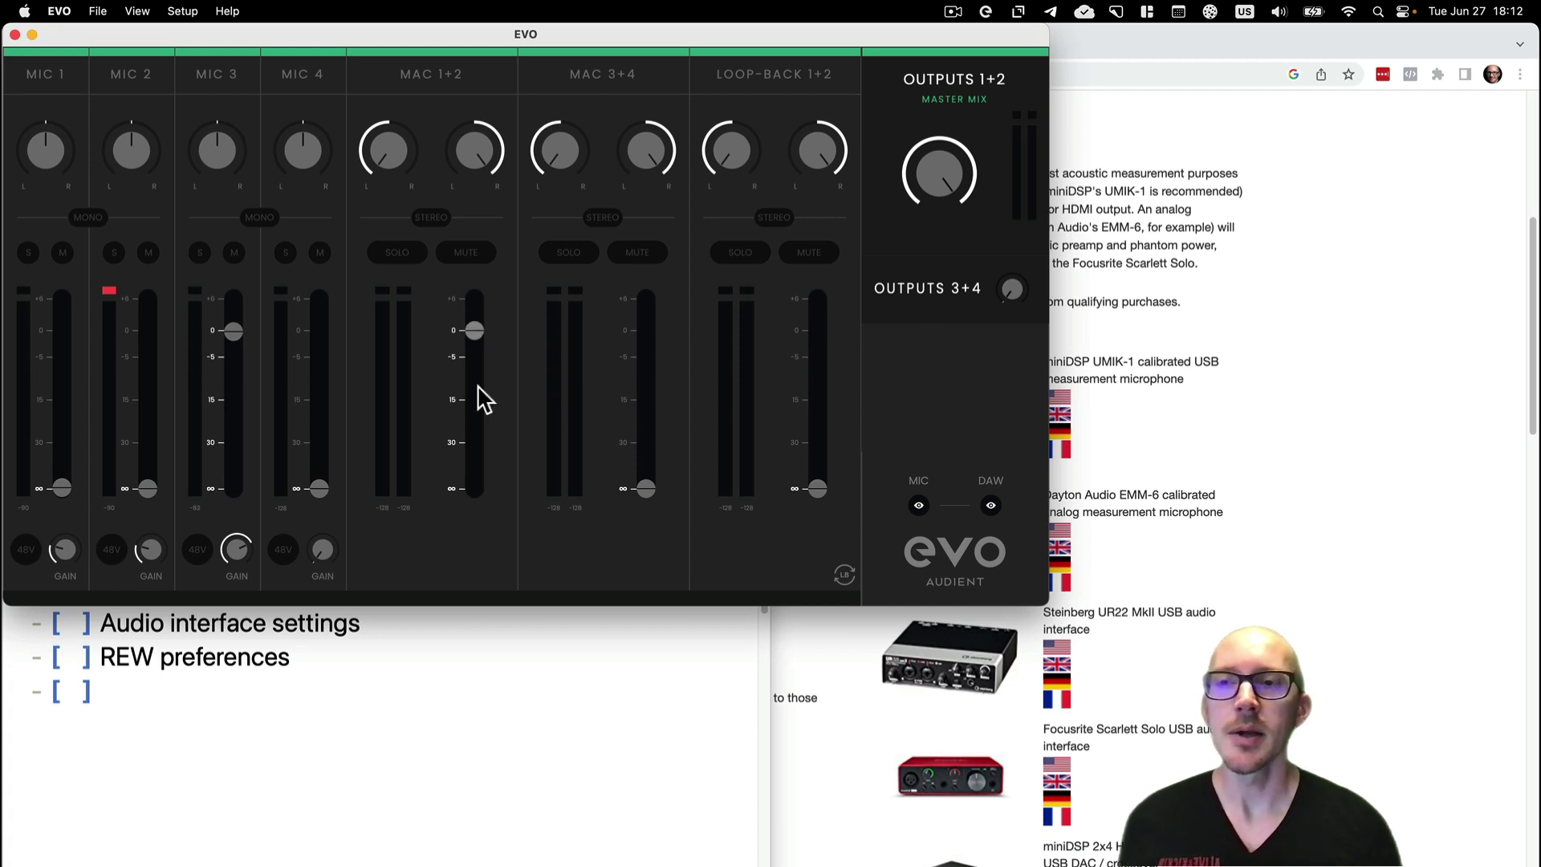
{"action": "left_click", "coordinate": [108, 293]}
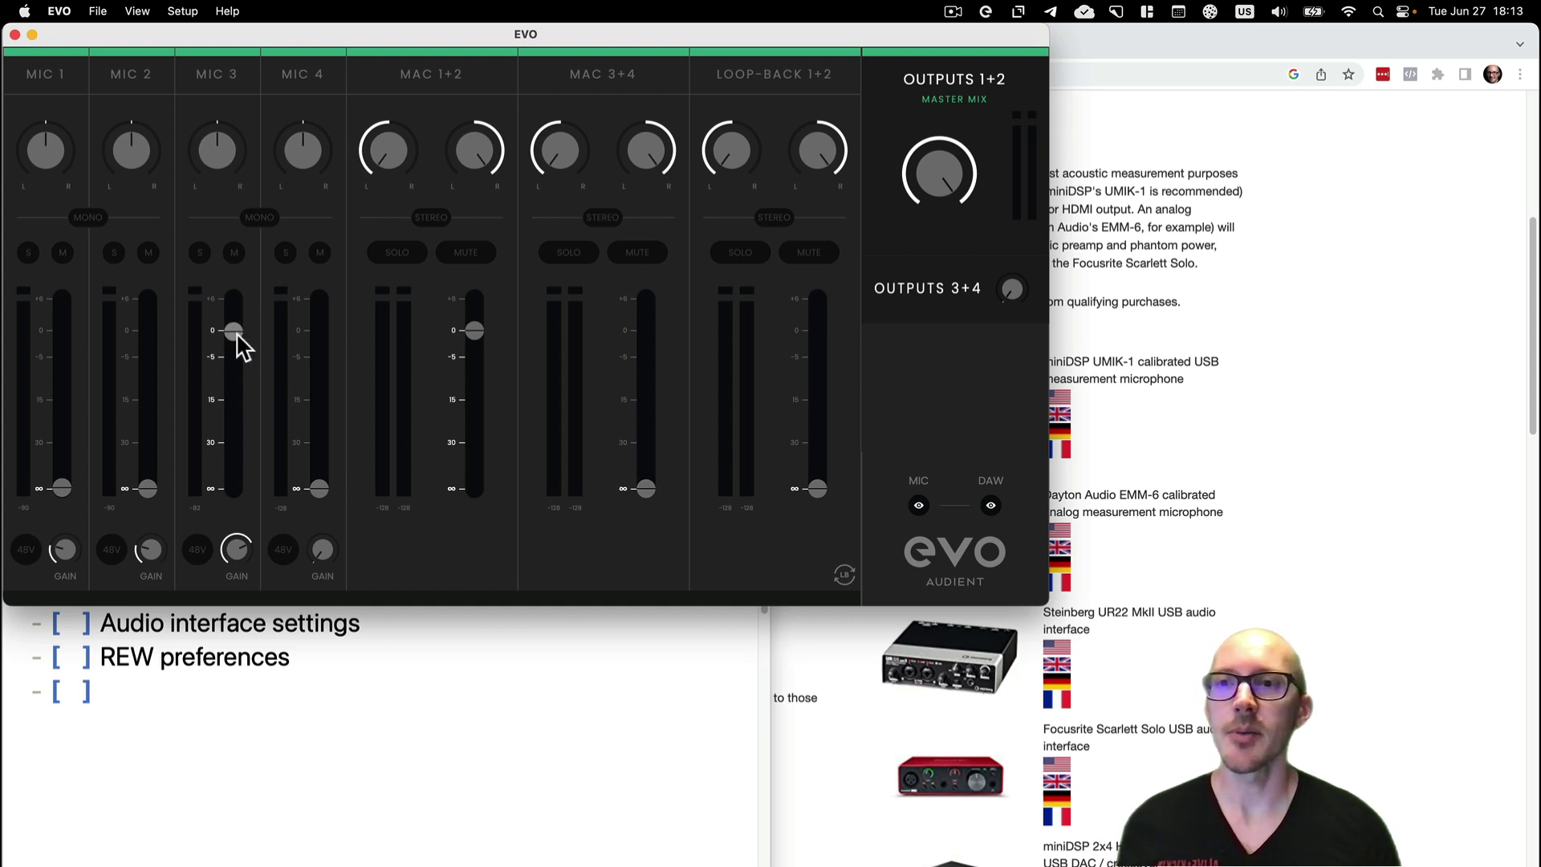
{"action": "left_click_drag", "start_coordinate": [231, 336], "coordinate": [245, 558]}
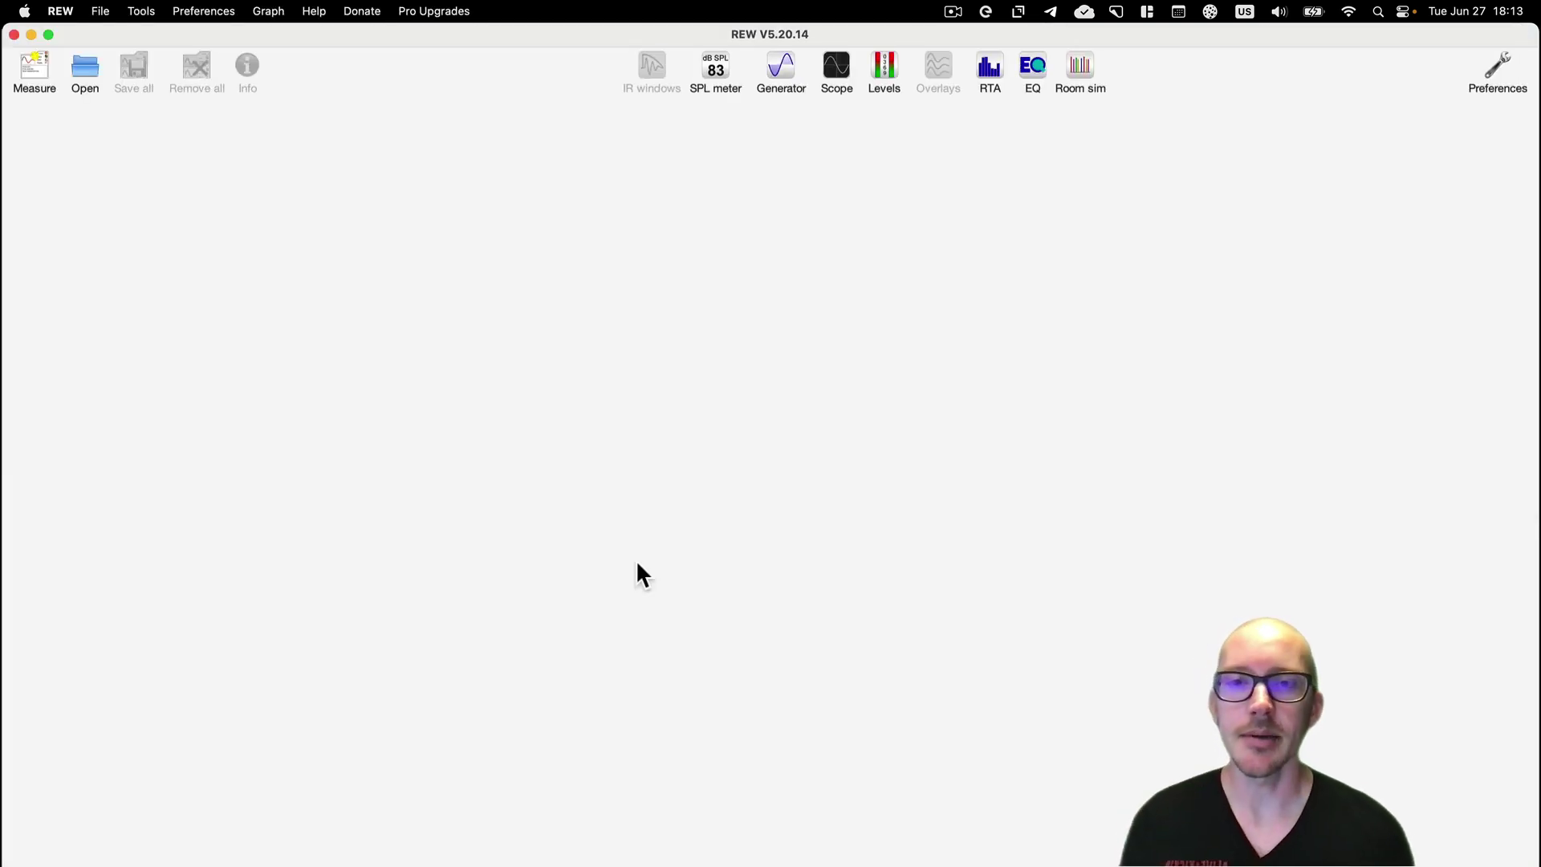
- Open REW Preferences to the Soundcard settings showing 48 kHz and Default Device
{"action": "left_click", "coordinate": [1496, 61]}
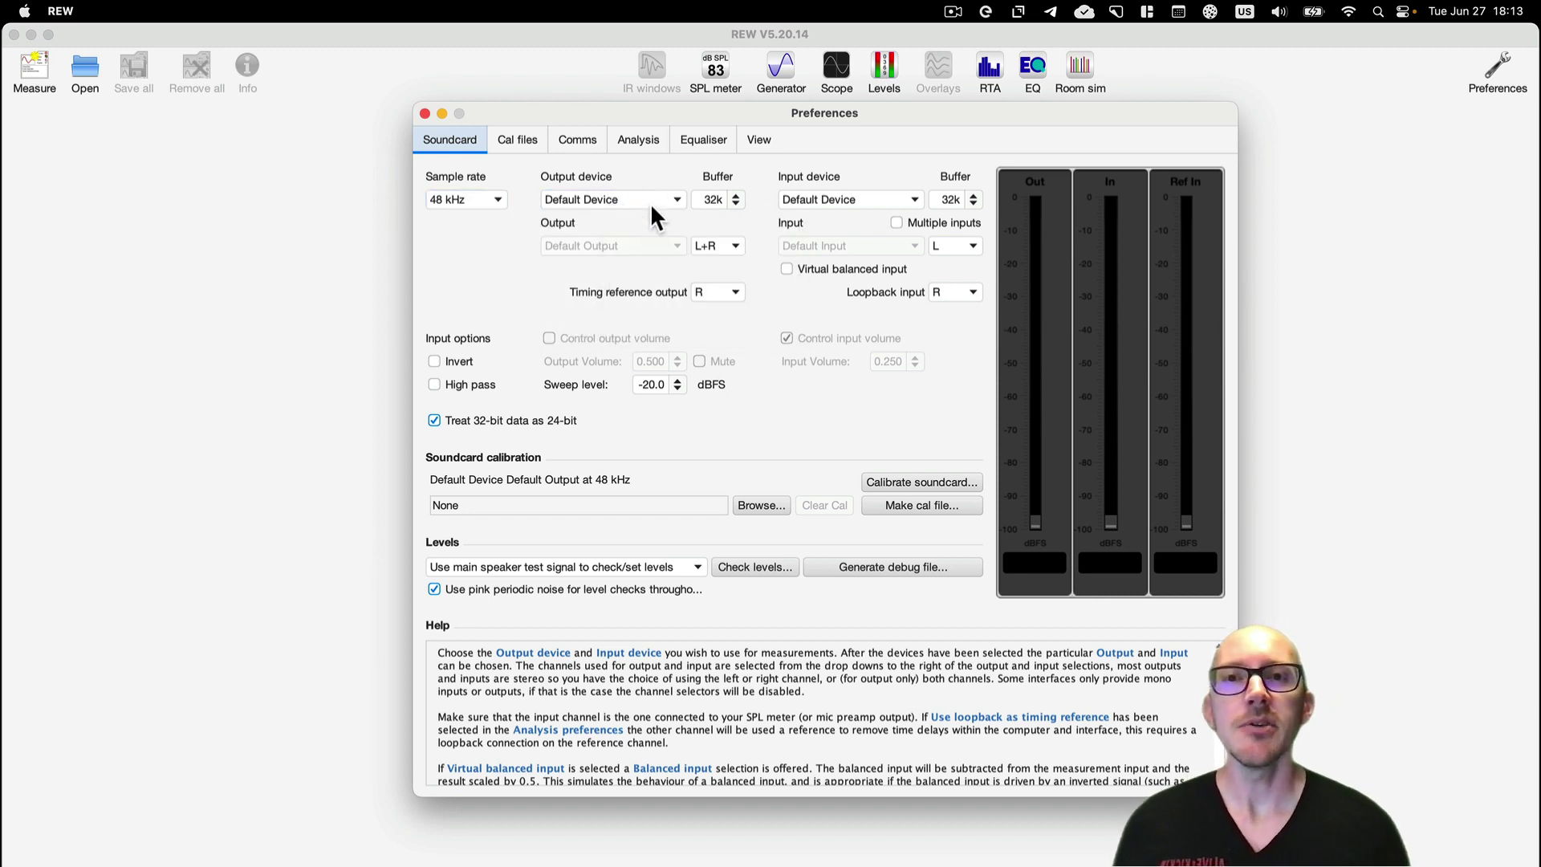
- Set both soundcard output and input devices to EVO8, dismissing the zero-volume warning
{"action": "left_click", "coordinate": [1280, 11]}
{"action": "left_click", "coordinate": [1279, 11]}
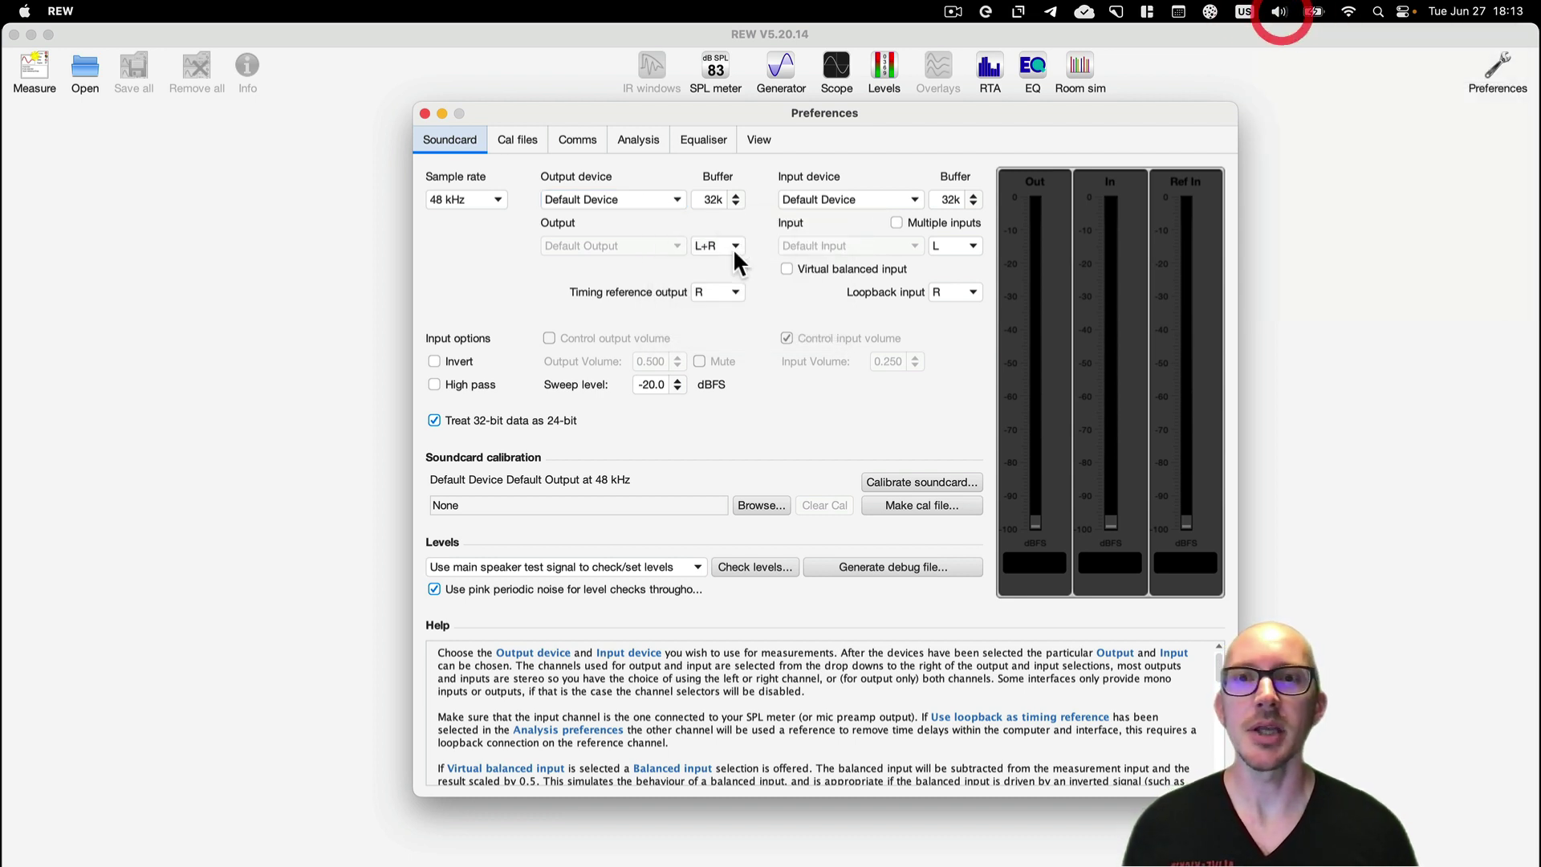
{"action": "left_click", "coordinate": [659, 201]}
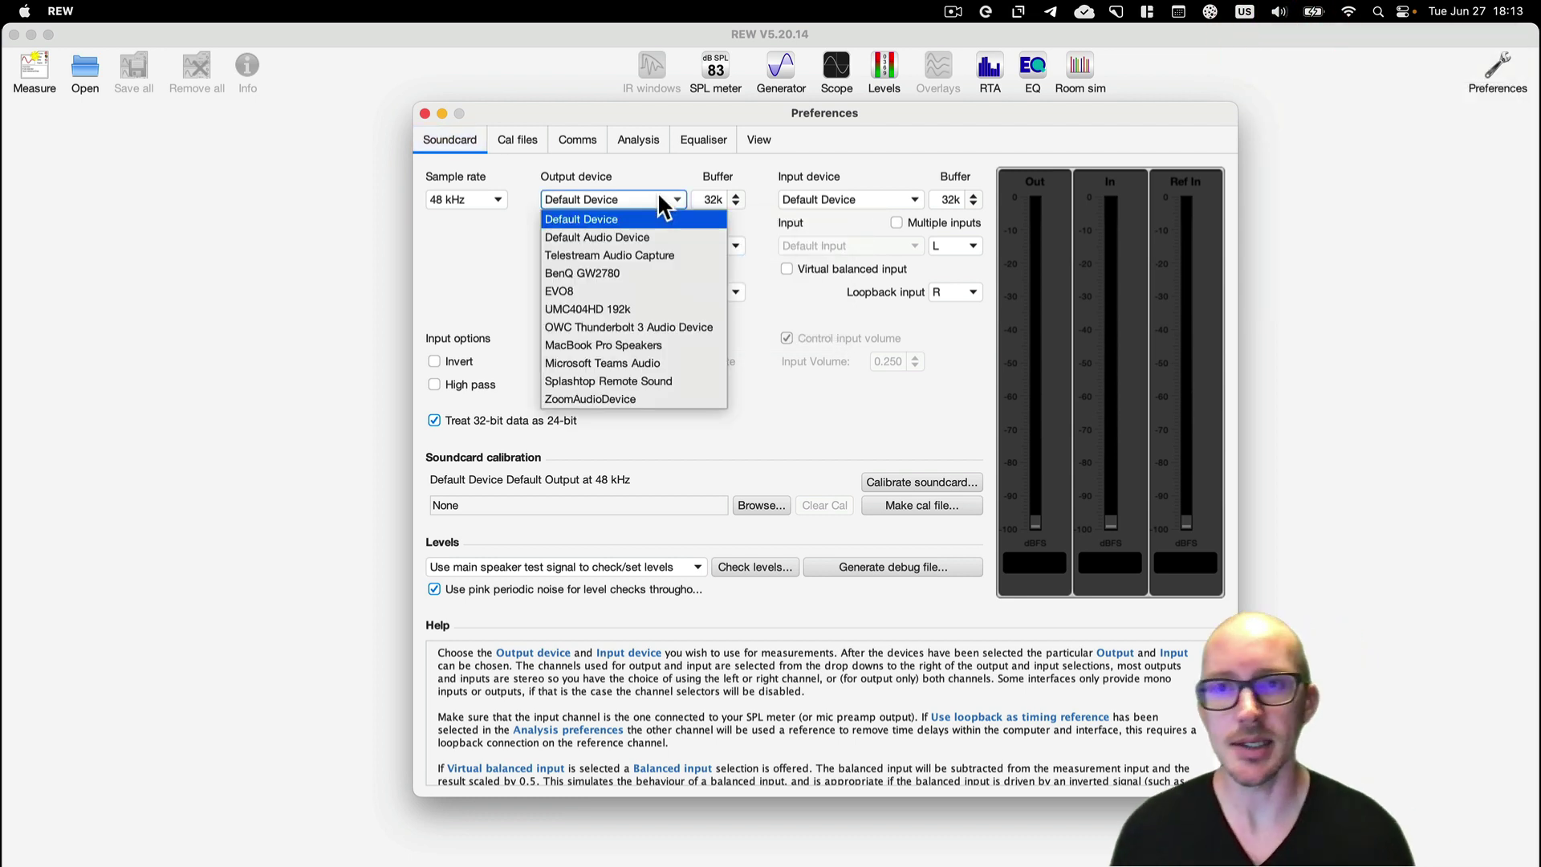
{"action": "left_click", "coordinate": [638, 289]}
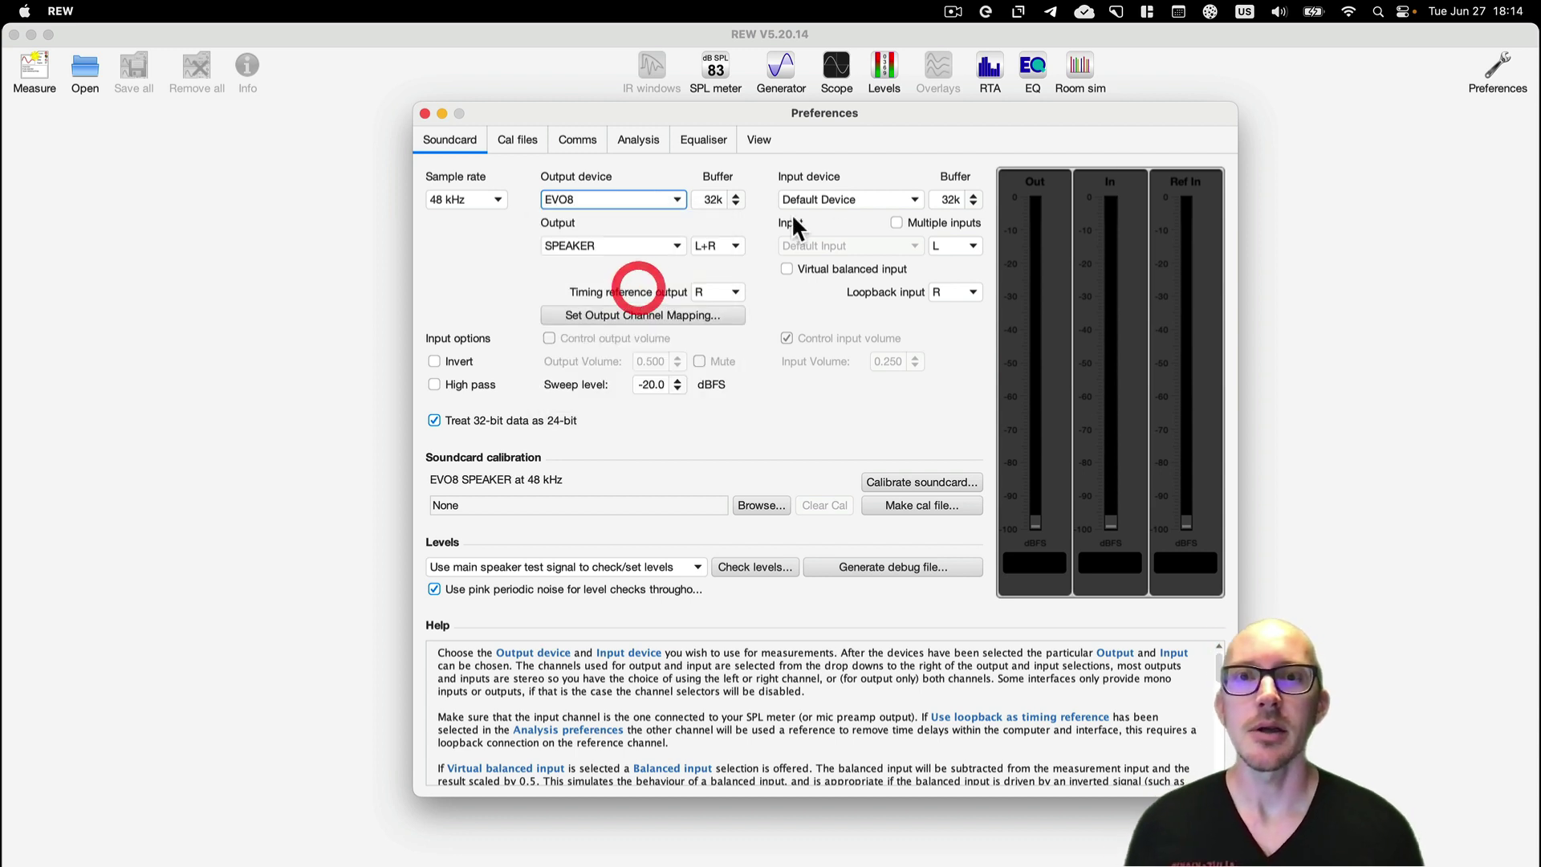
{"action": "left_click", "coordinate": [853, 199]}
{"action": "left_click", "coordinate": [853, 277]}
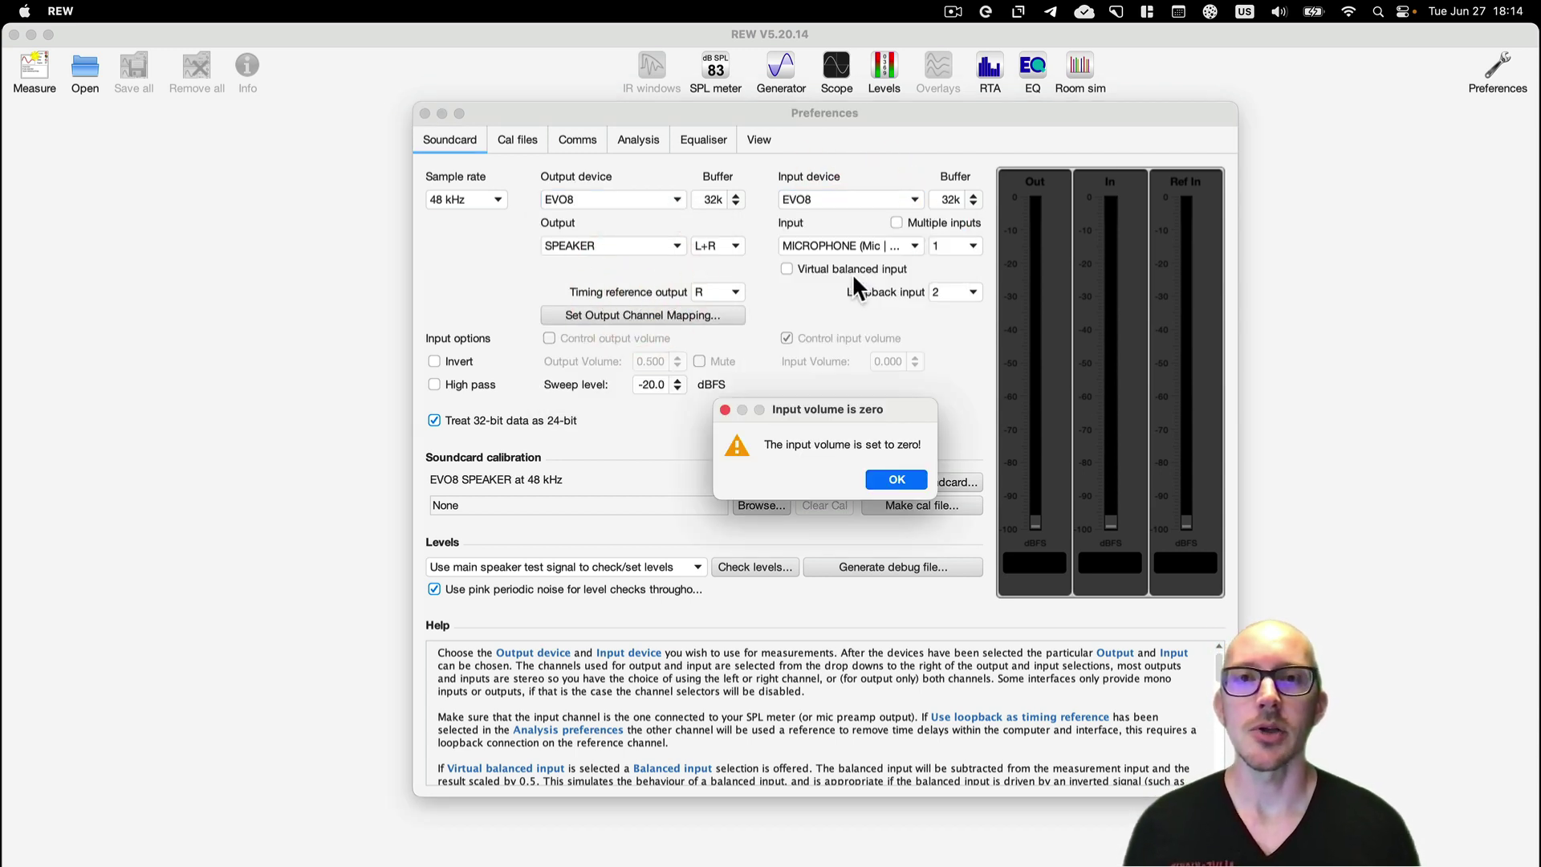
{"action": "left_click", "coordinate": [899, 480]}
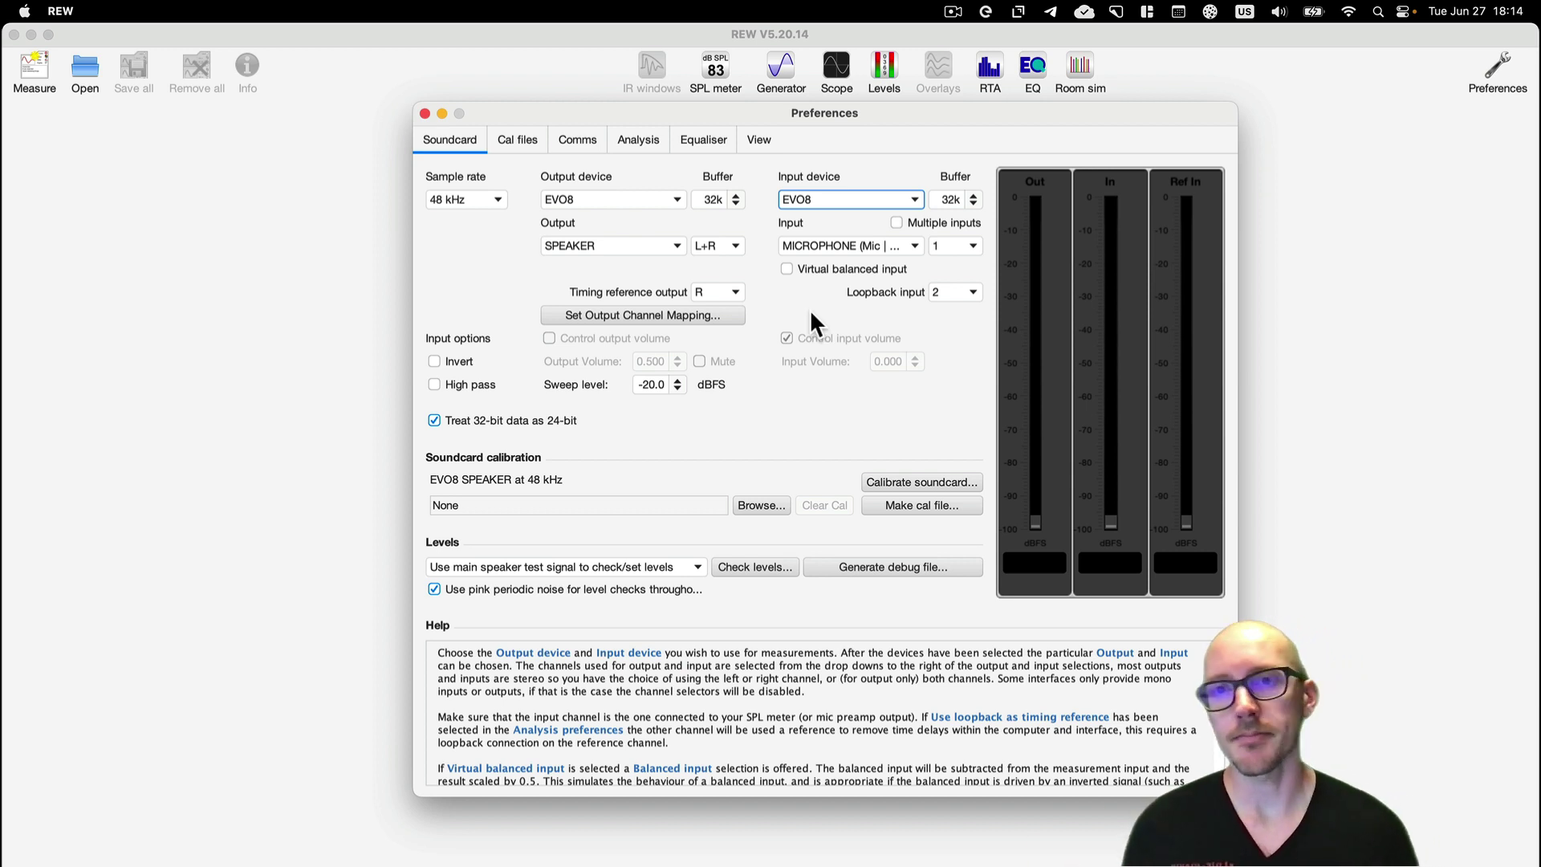
- Keep the output as SPEAKER on L+R and bring up the output channel mapping
{"action": "left_click", "coordinate": [647, 243]}
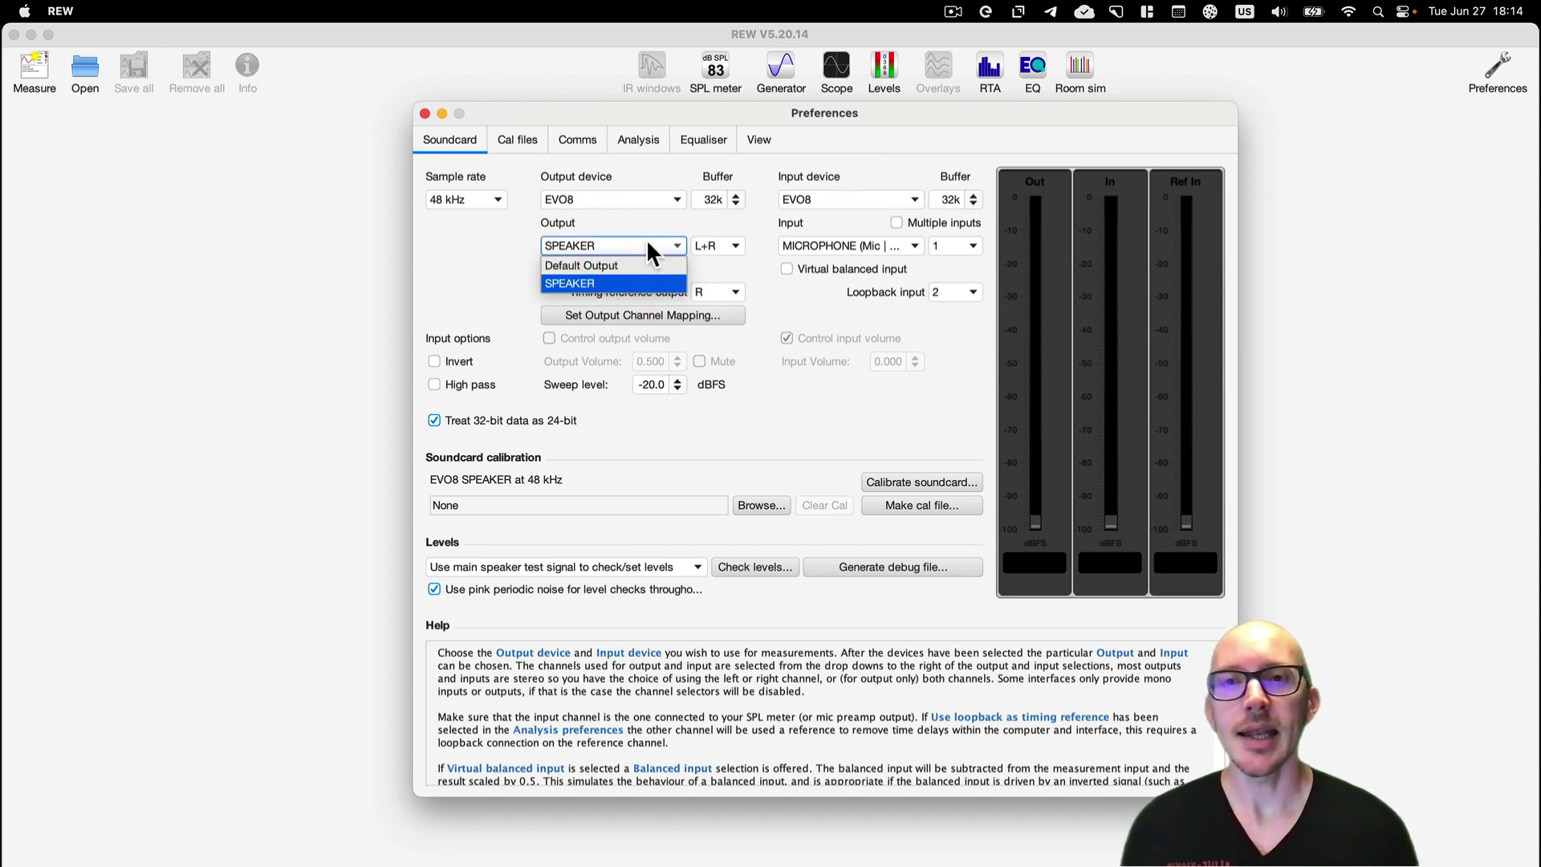
{"action": "left_click", "coordinate": [648, 242]}
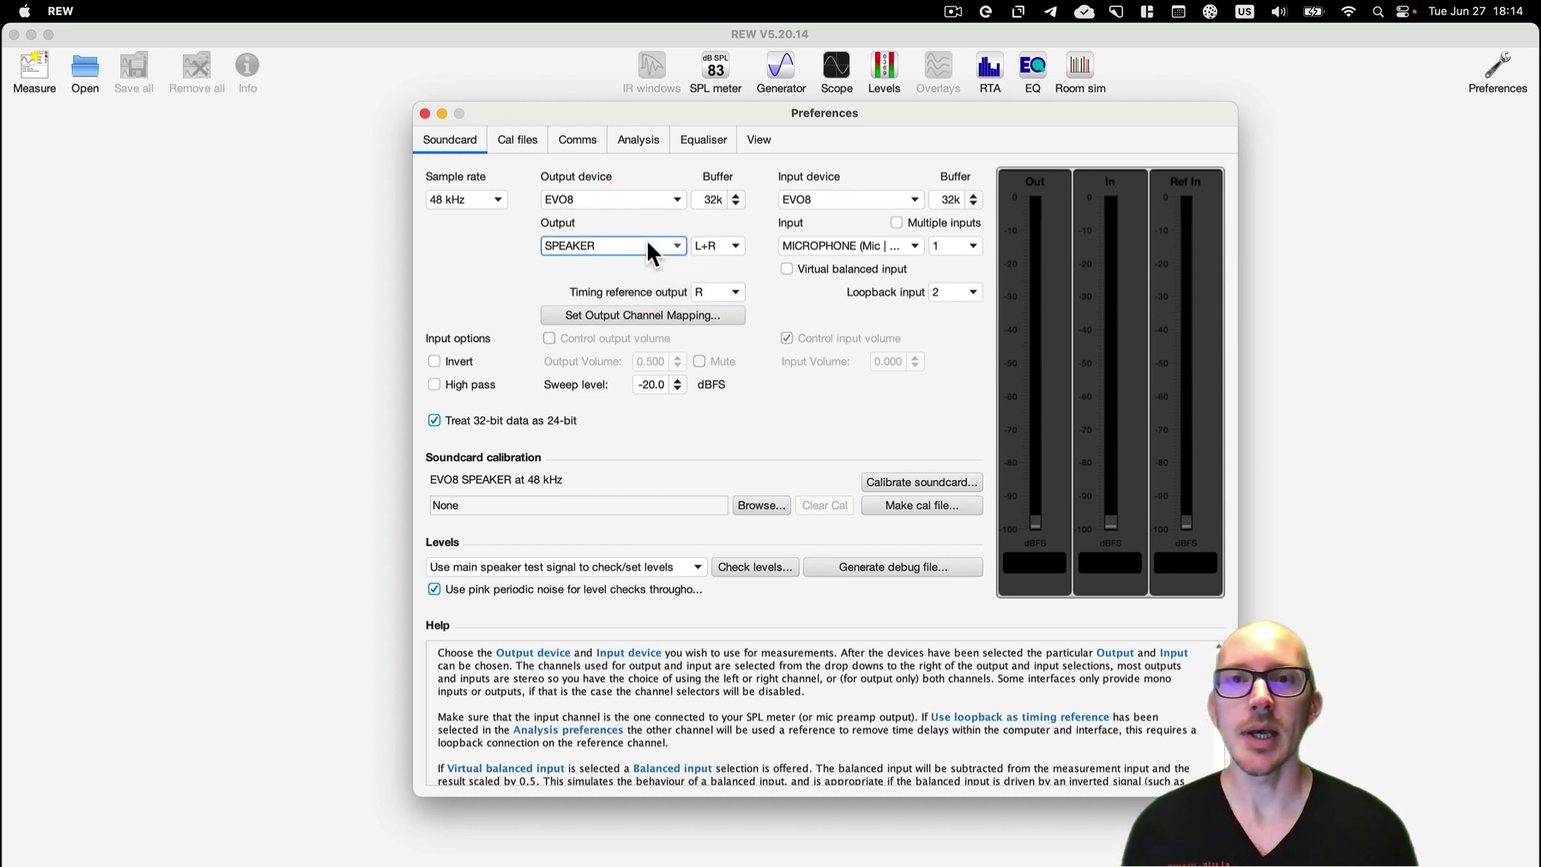
{"action": "left_click", "coordinate": [713, 246]}
{"action": "left_click", "coordinate": [695, 218]}
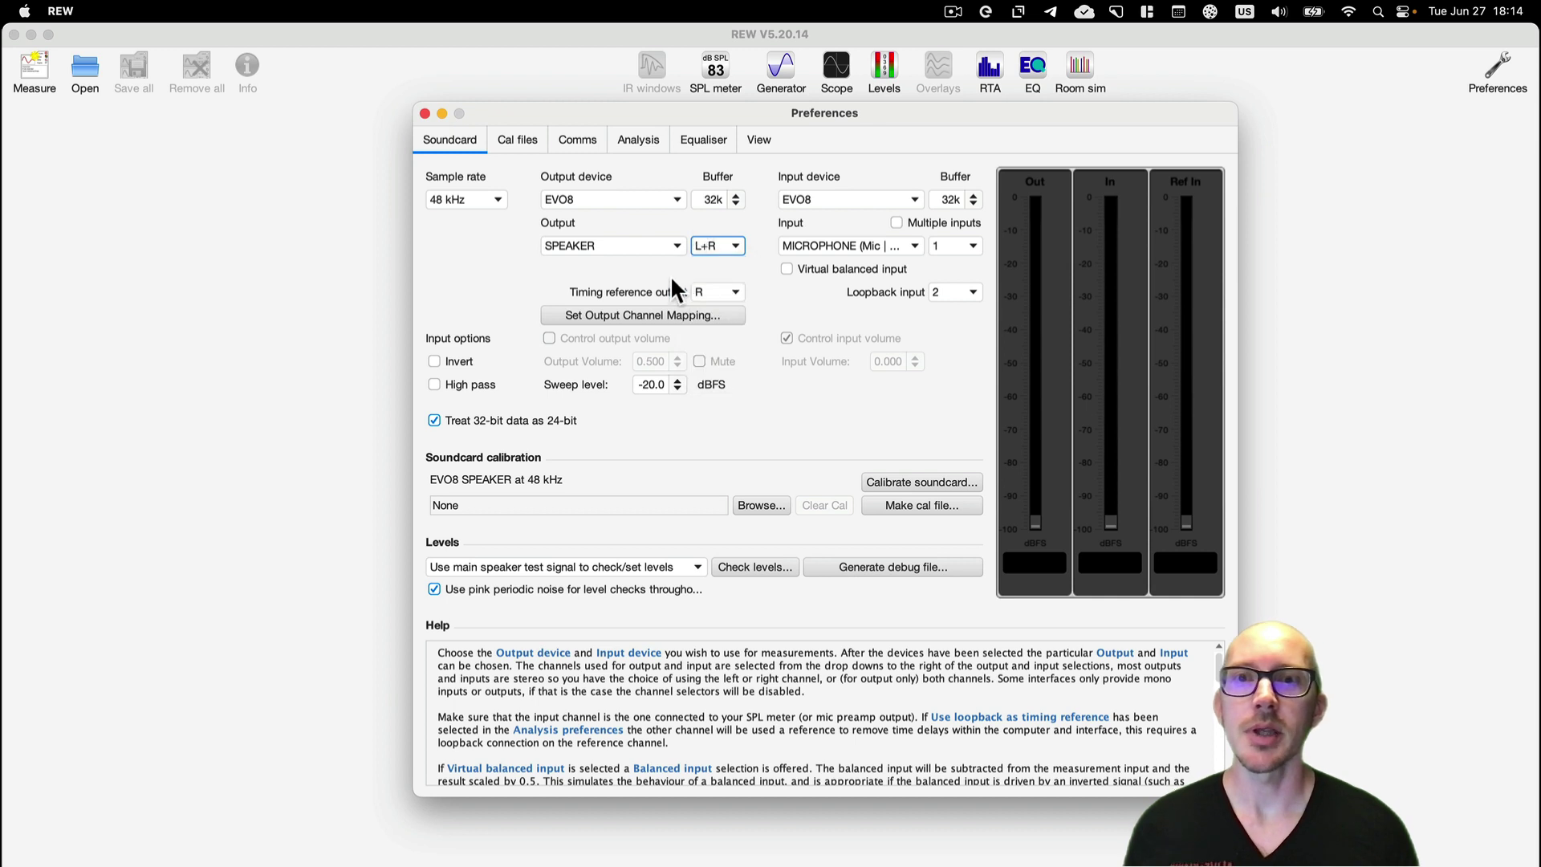
{"action": "left_click", "coordinate": [667, 314]}
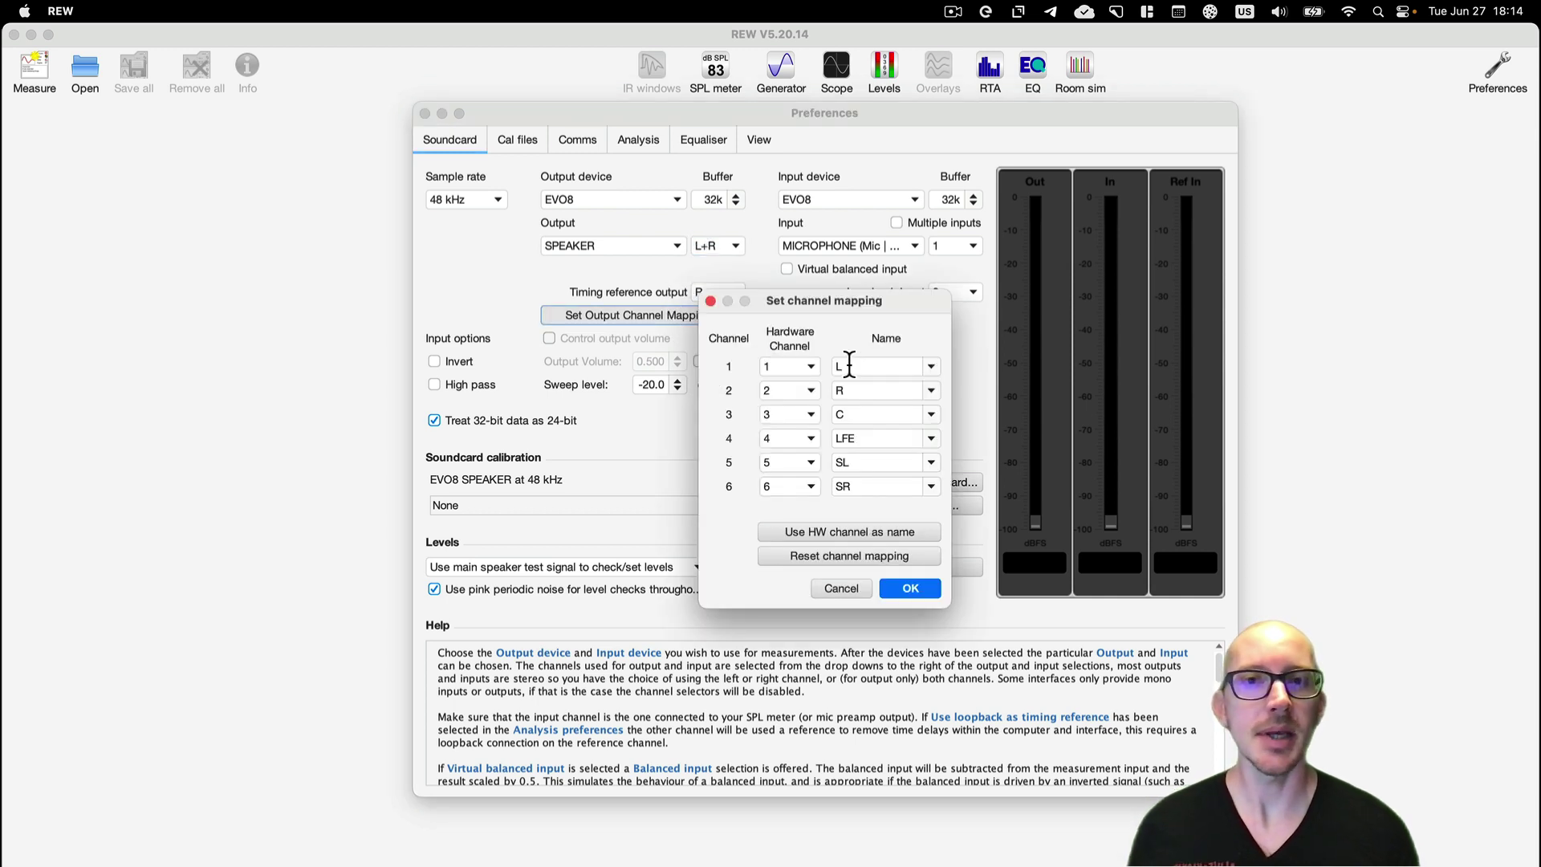
- Name channels 1, 2 and 3 after their hardware channels and confirm the mapping
{"action": "left_click", "coordinate": [931, 367]}
{"action": "left_click", "coordinate": [912, 411]}
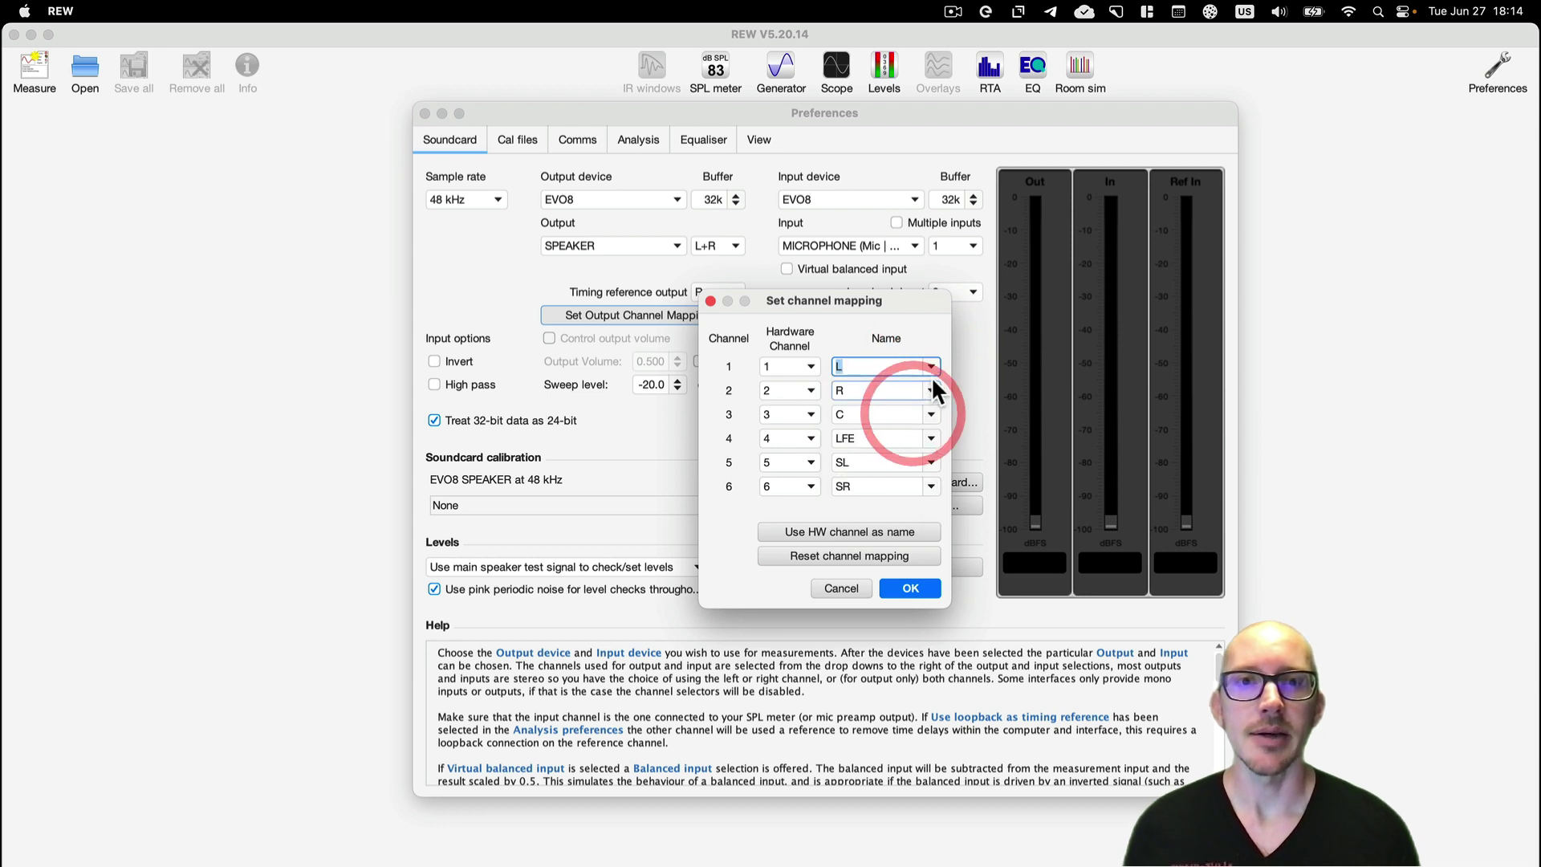
{"action": "left_click", "coordinate": [931, 366]}
{"action": "left_click", "coordinate": [912, 393]}
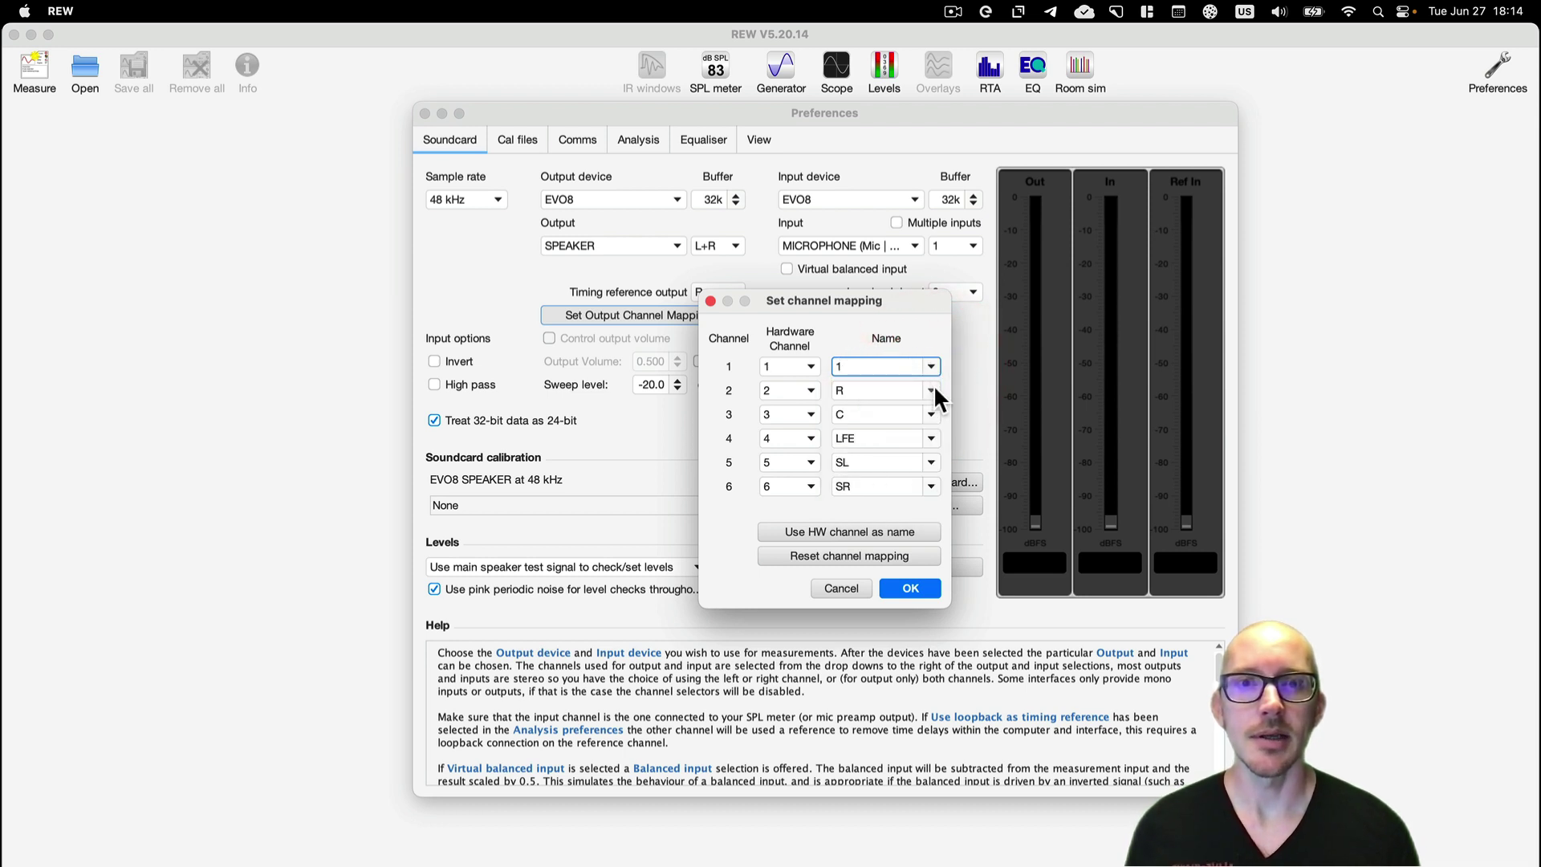
{"action": "left_click", "coordinate": [932, 391]}
{"action": "left_click", "coordinate": [917, 412]}
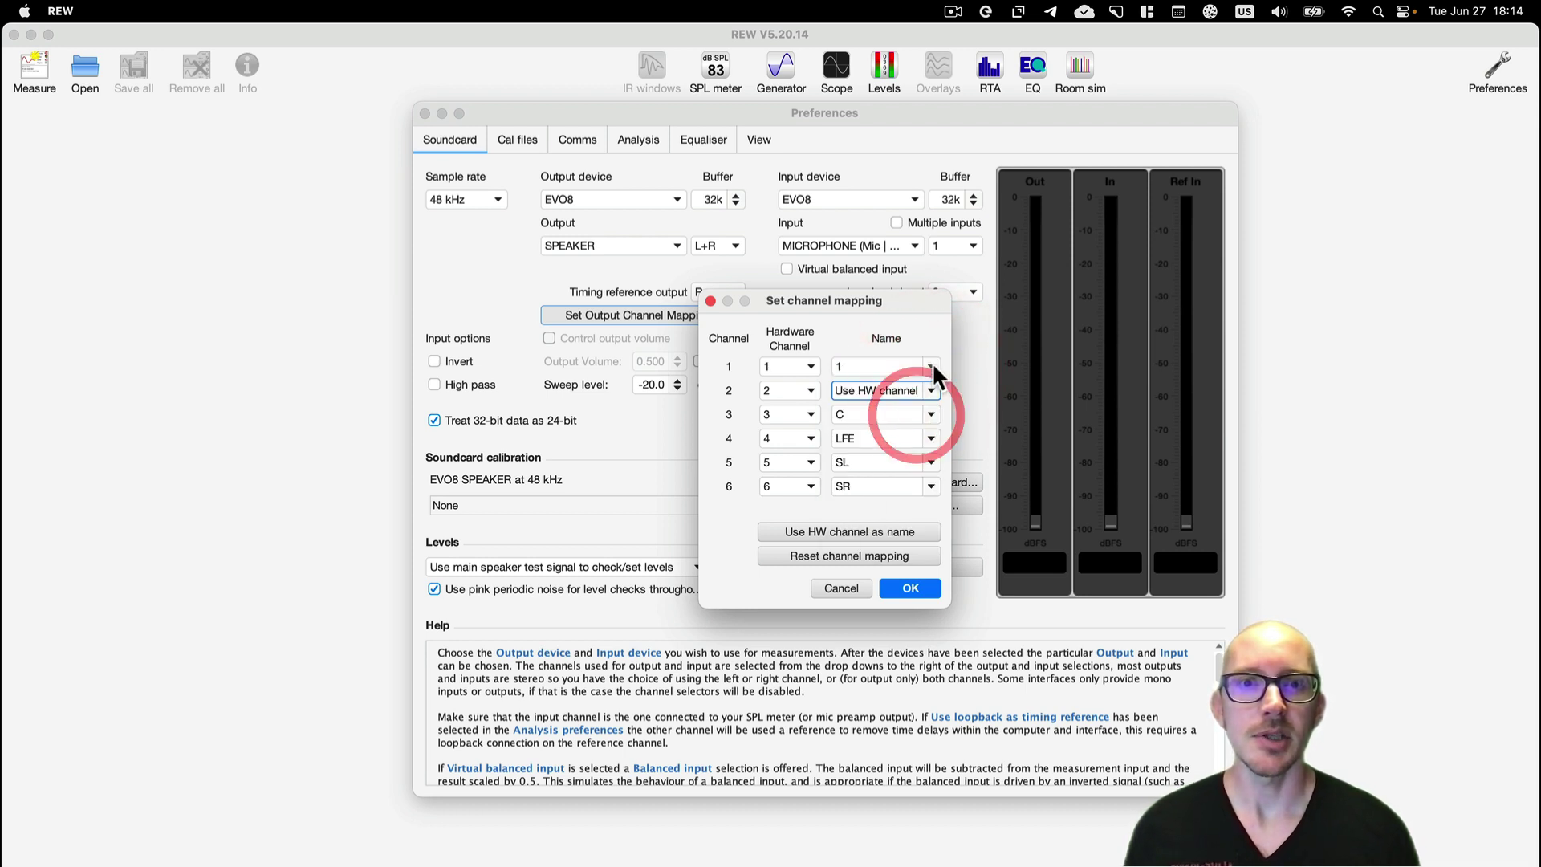
{"action": "left_click", "coordinate": [929, 363]}
{"action": "left_click", "coordinate": [911, 387]}
{"action": "left_click", "coordinate": [931, 414]}
{"action": "left_click", "coordinate": [912, 436]}
{"action": "left_click", "coordinate": [926, 592]}
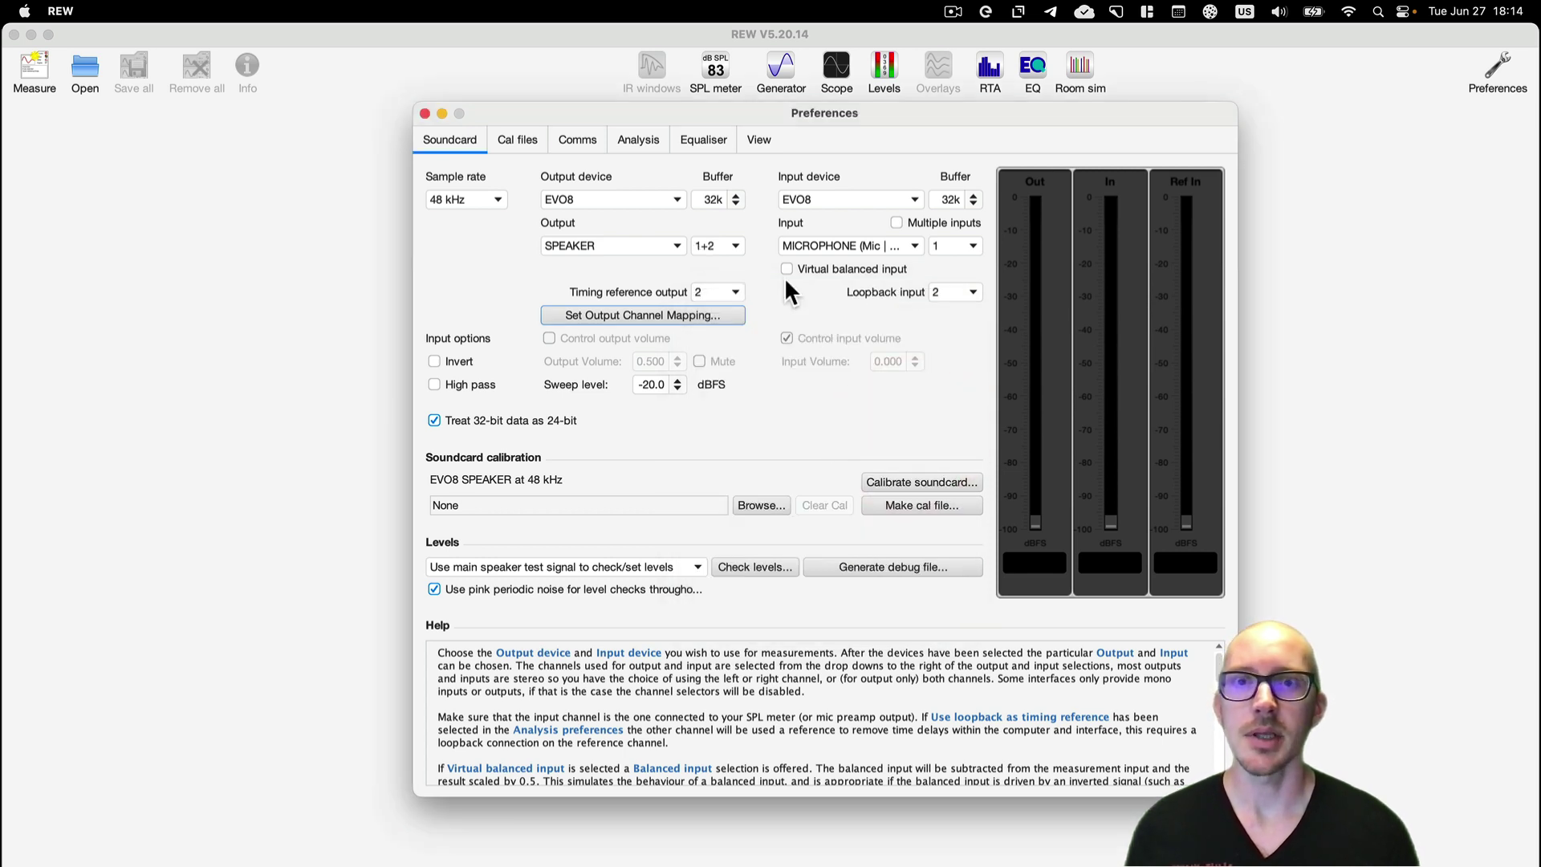
- Keep the output channels at 1+2
{"action": "left_click", "coordinate": [733, 247]}
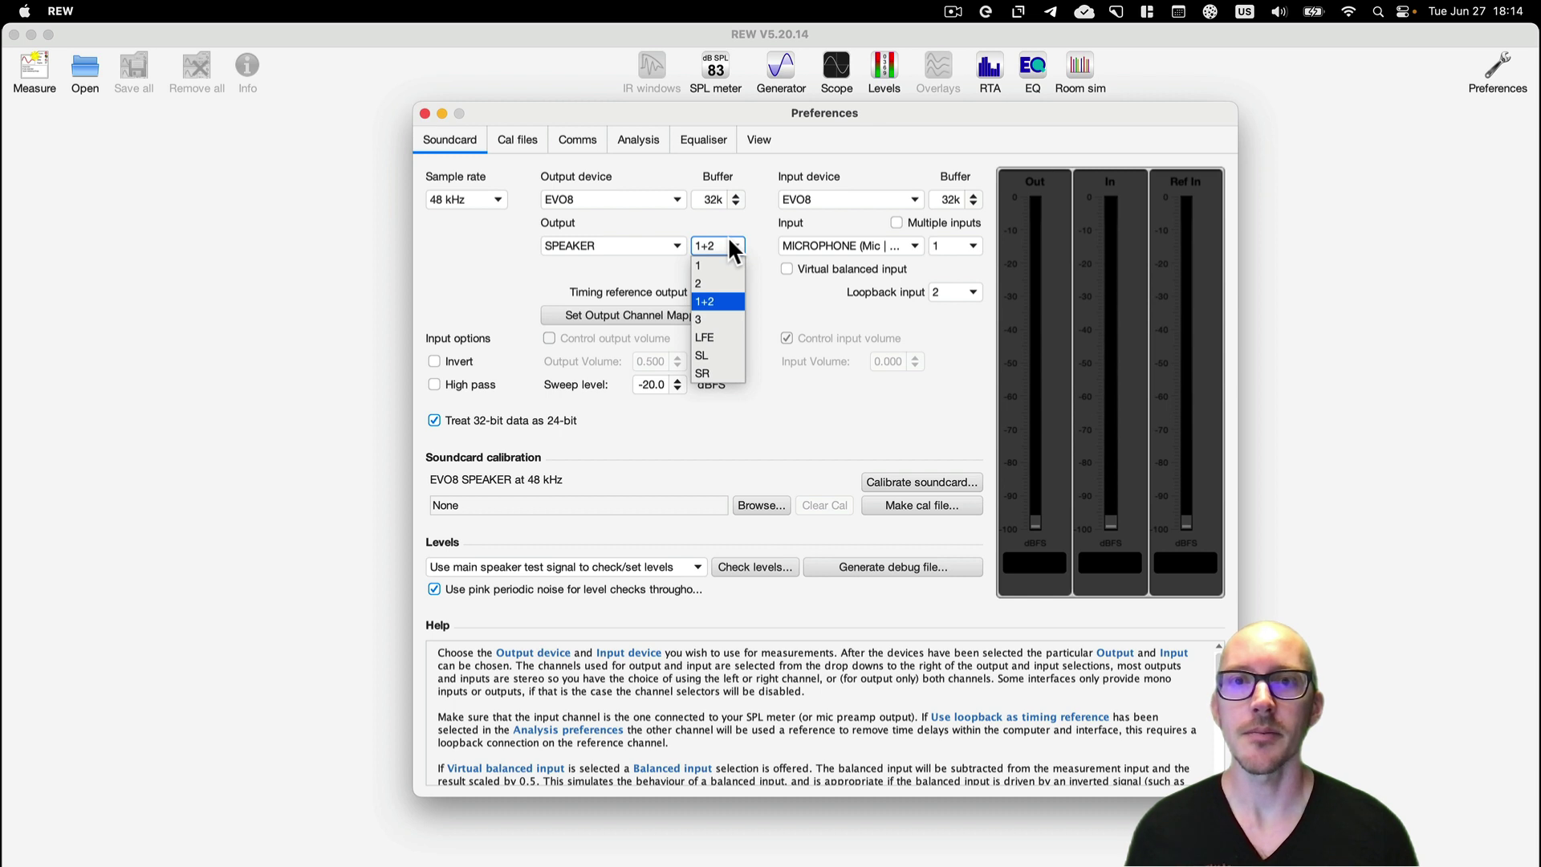
{"action": "left_click", "coordinate": [730, 241]}
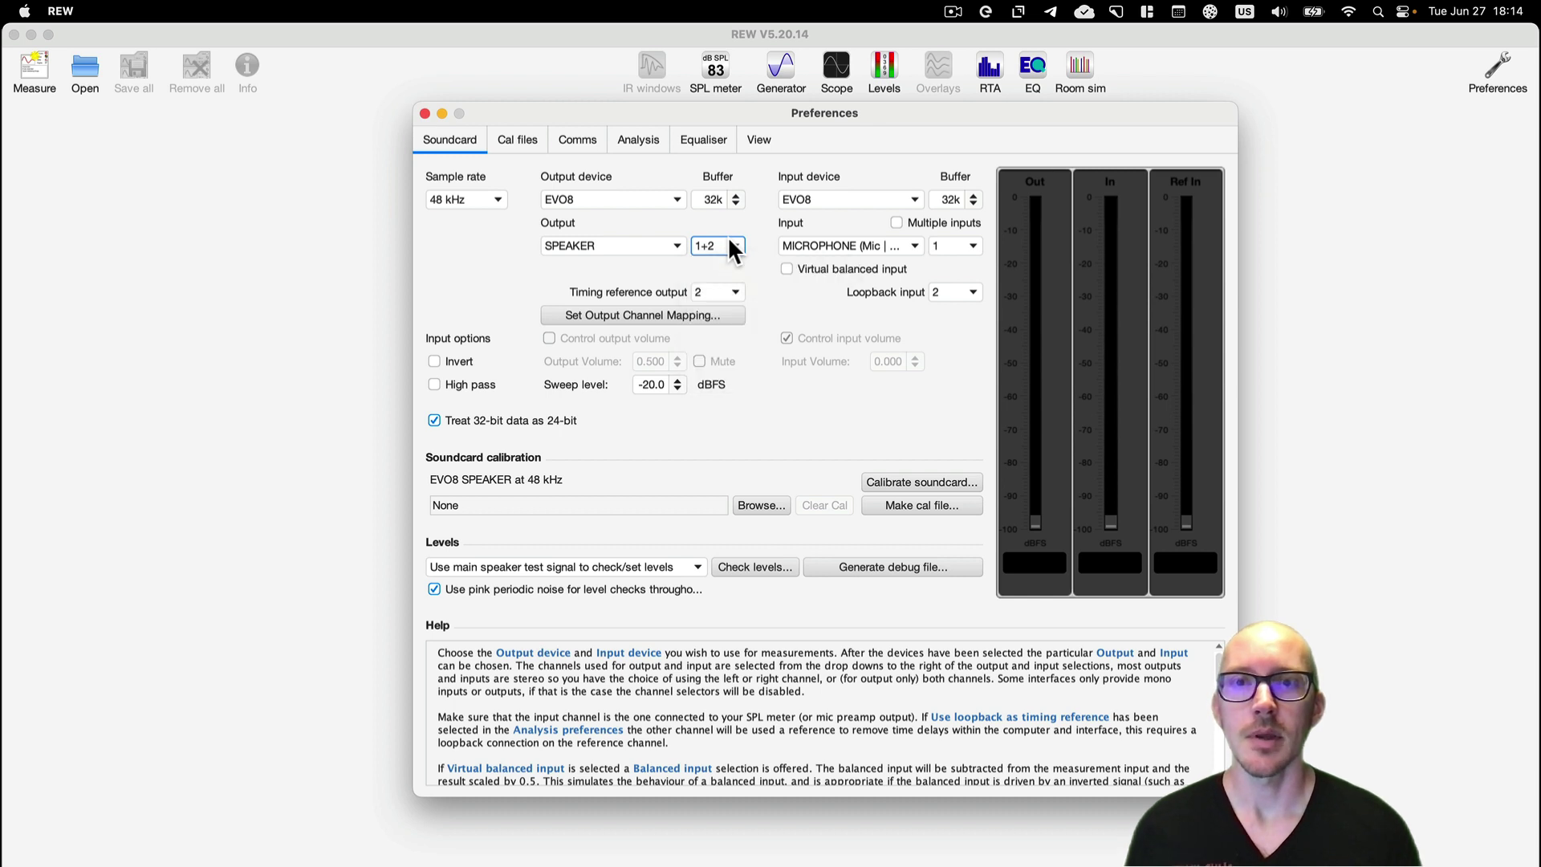
{"action": "left_click", "coordinate": [706, 314]}
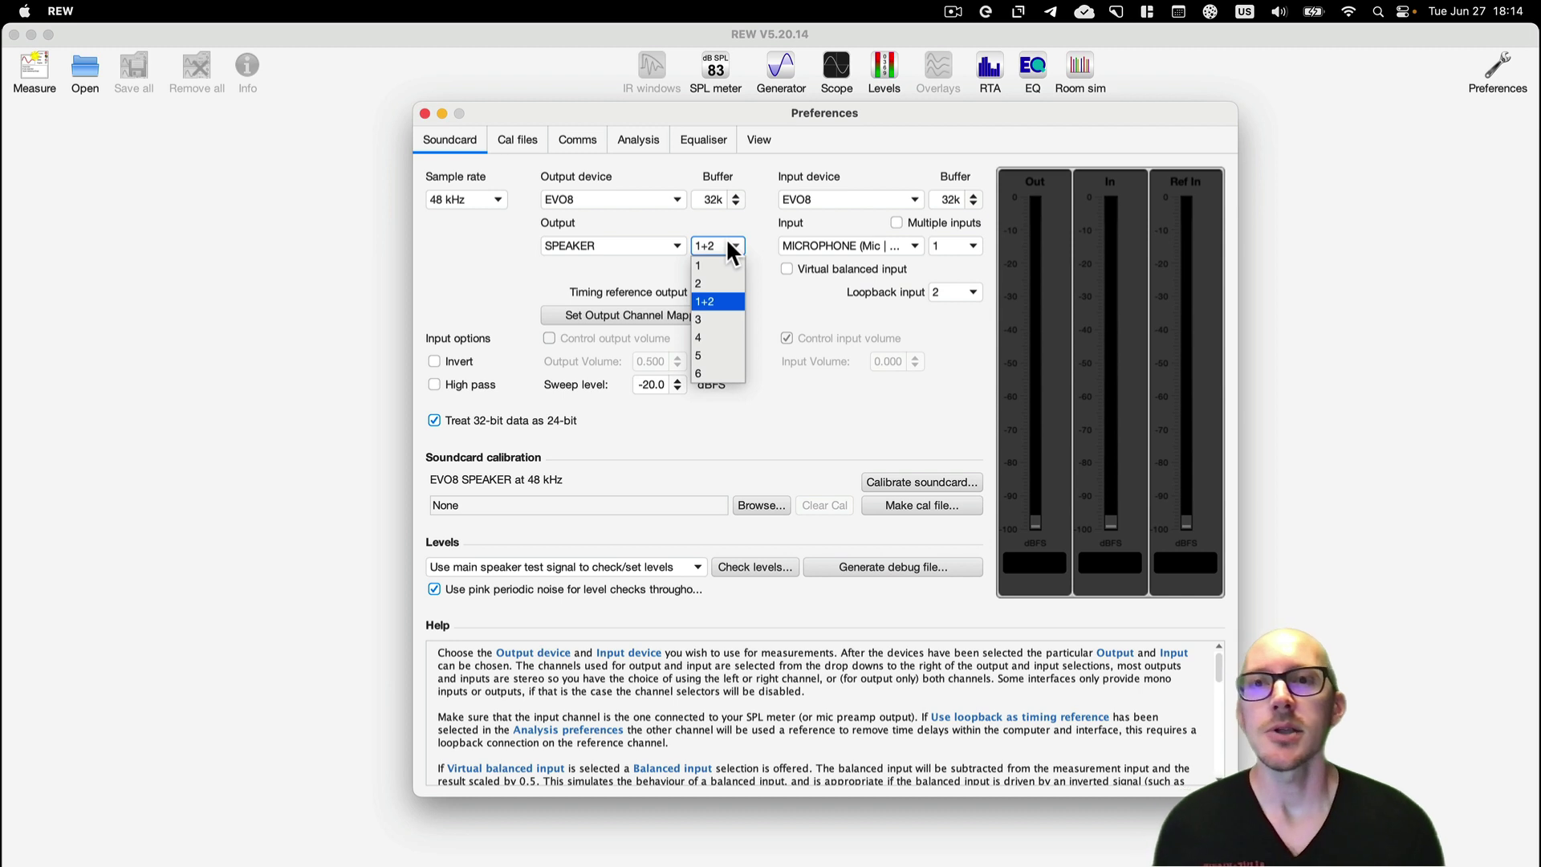
{"action": "left_click", "coordinate": [644, 248]}
{"action": "left_click", "coordinate": [644, 248]}
{"action": "left_click", "coordinate": [664, 215]}
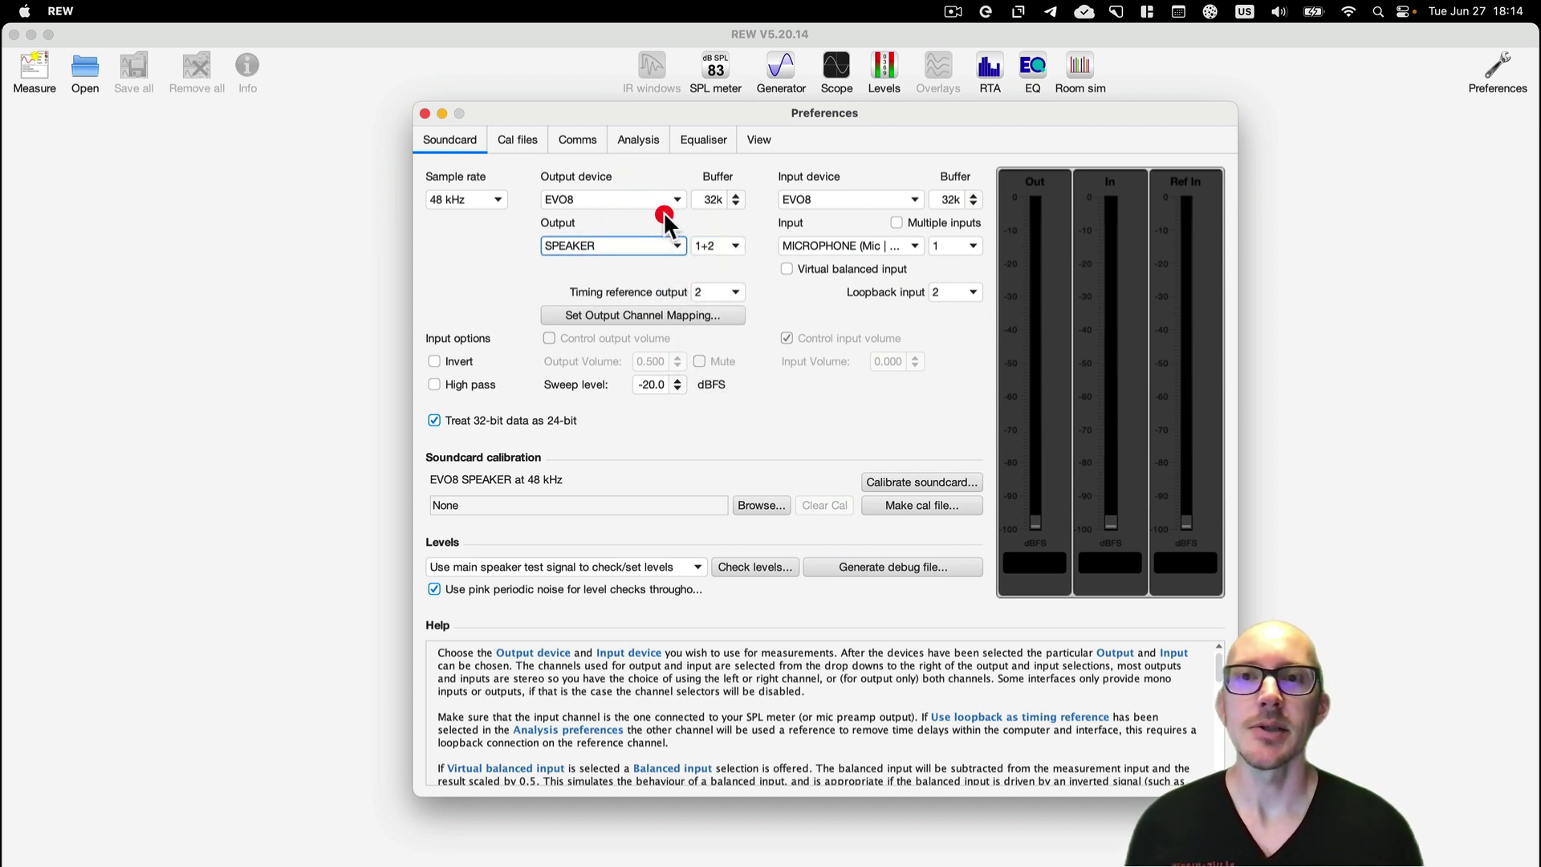
{"action": "left_click", "coordinate": [731, 244]}
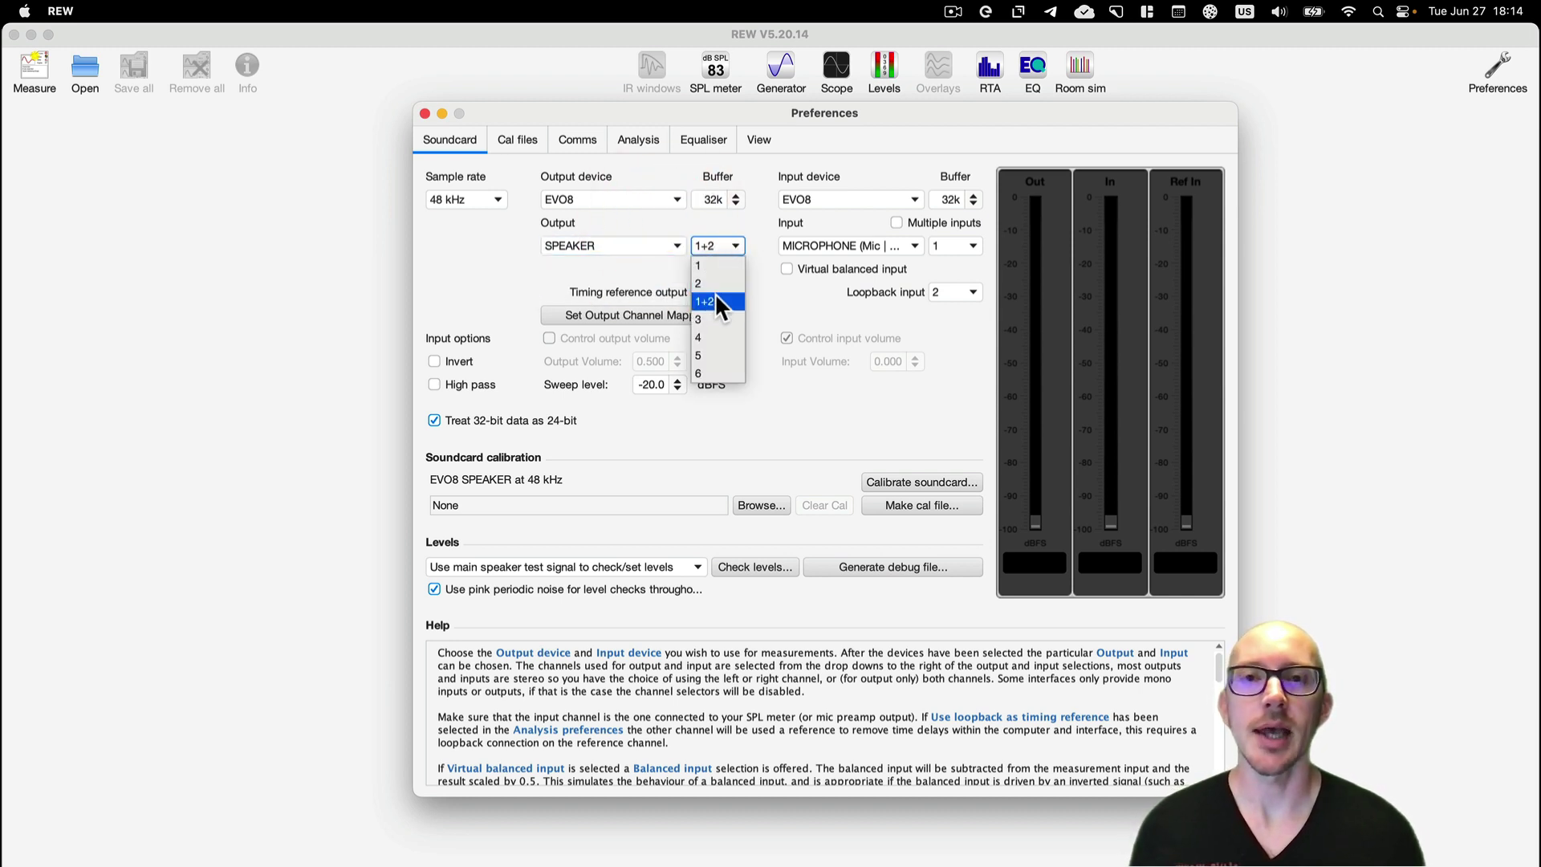
{"action": "left_click", "coordinate": [772, 297]}
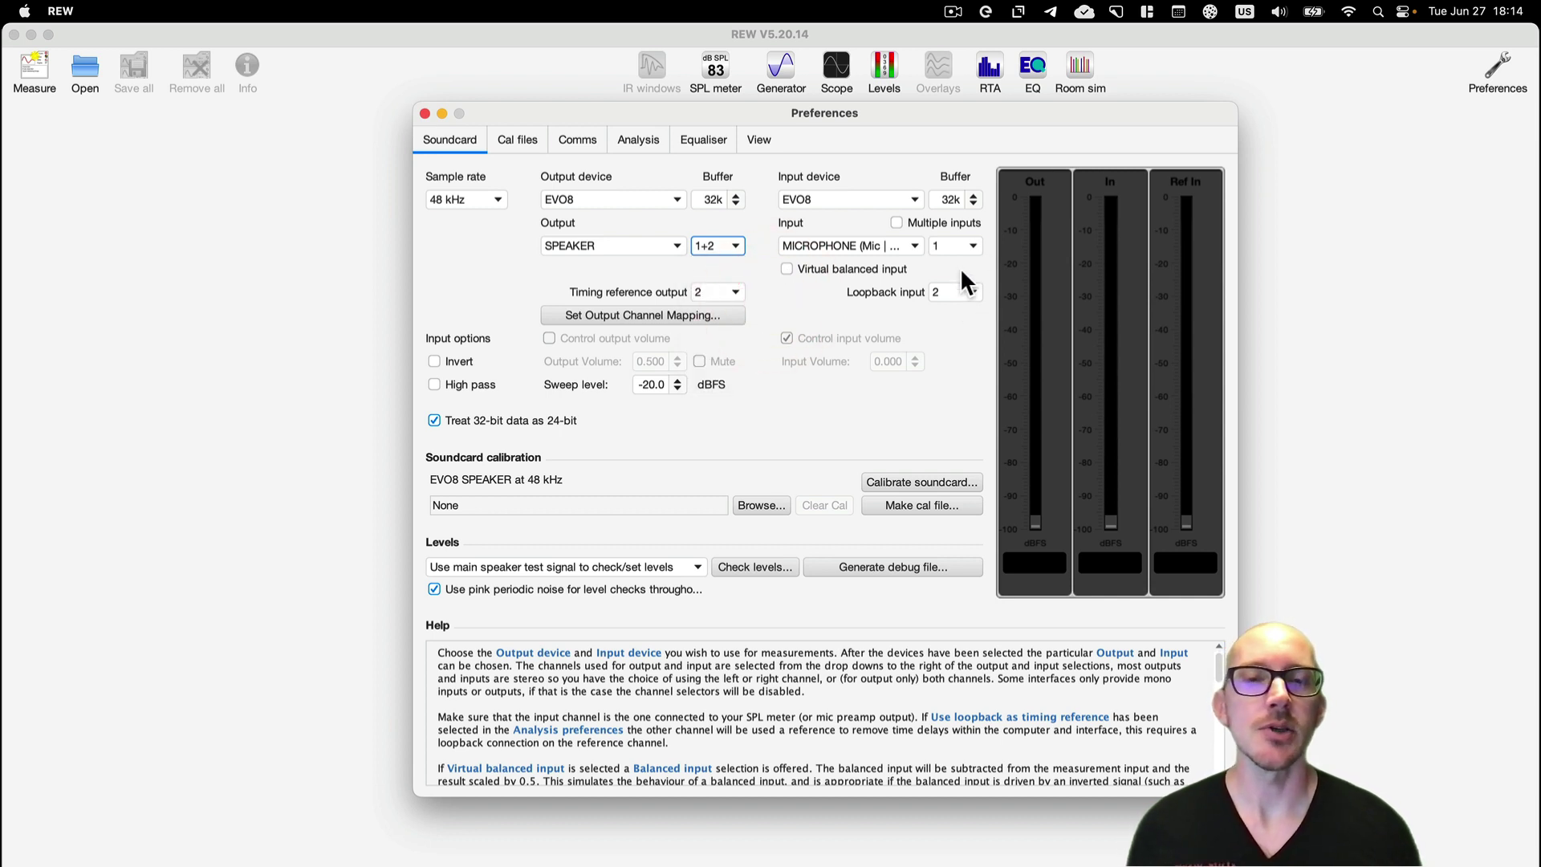
{"action": "left_click", "coordinate": [961, 241]}
{"action": "left_click", "coordinate": [963, 241]}
{"action": "left_click", "coordinate": [910, 244]}
{"action": "left_click", "coordinate": [910, 245]}
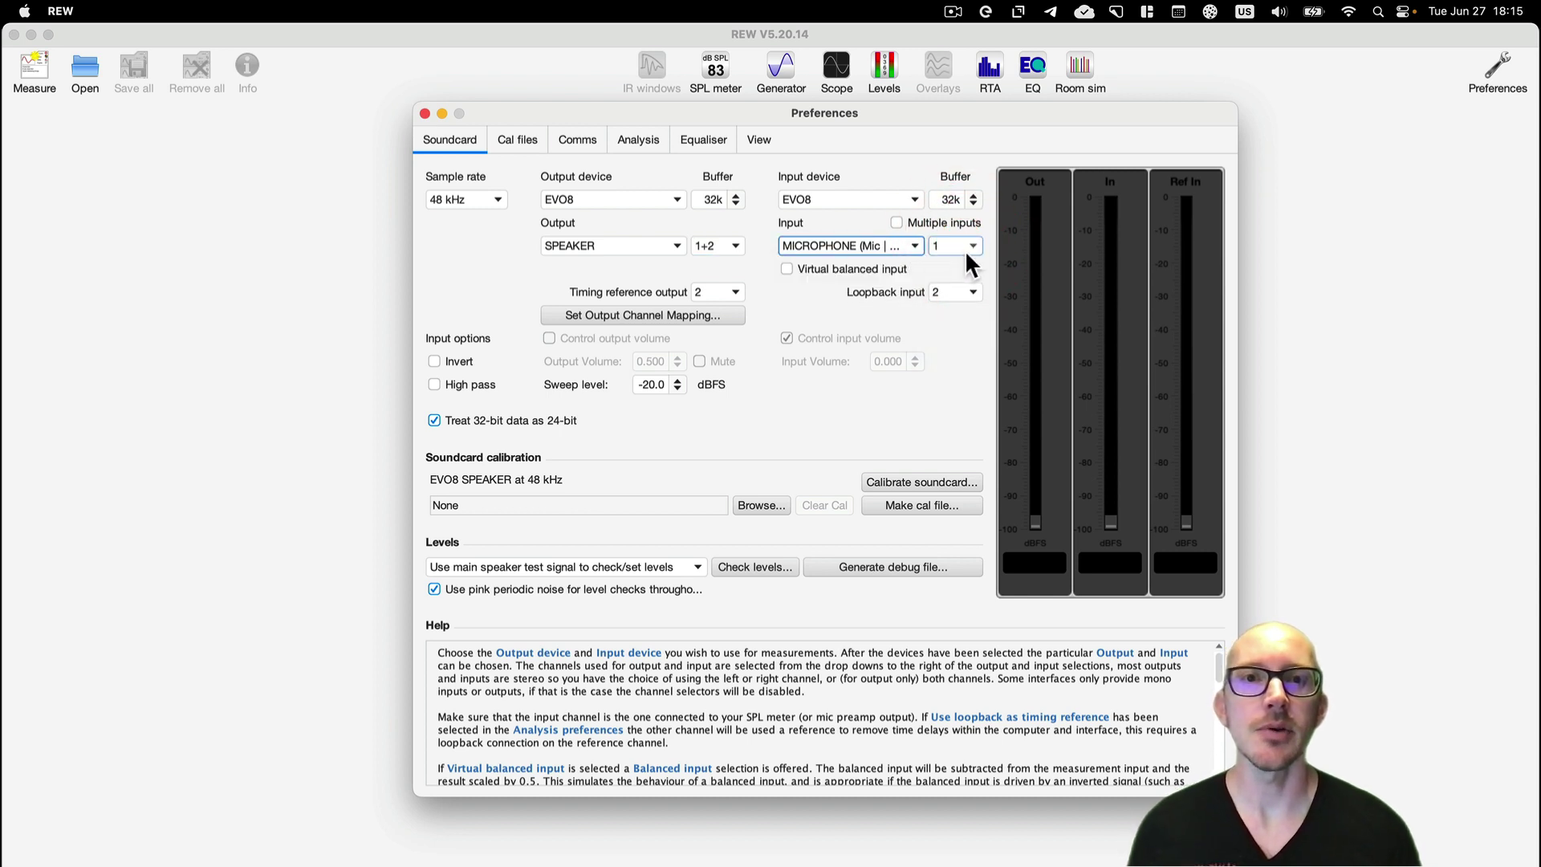
{"action": "left_click", "coordinate": [972, 295]}
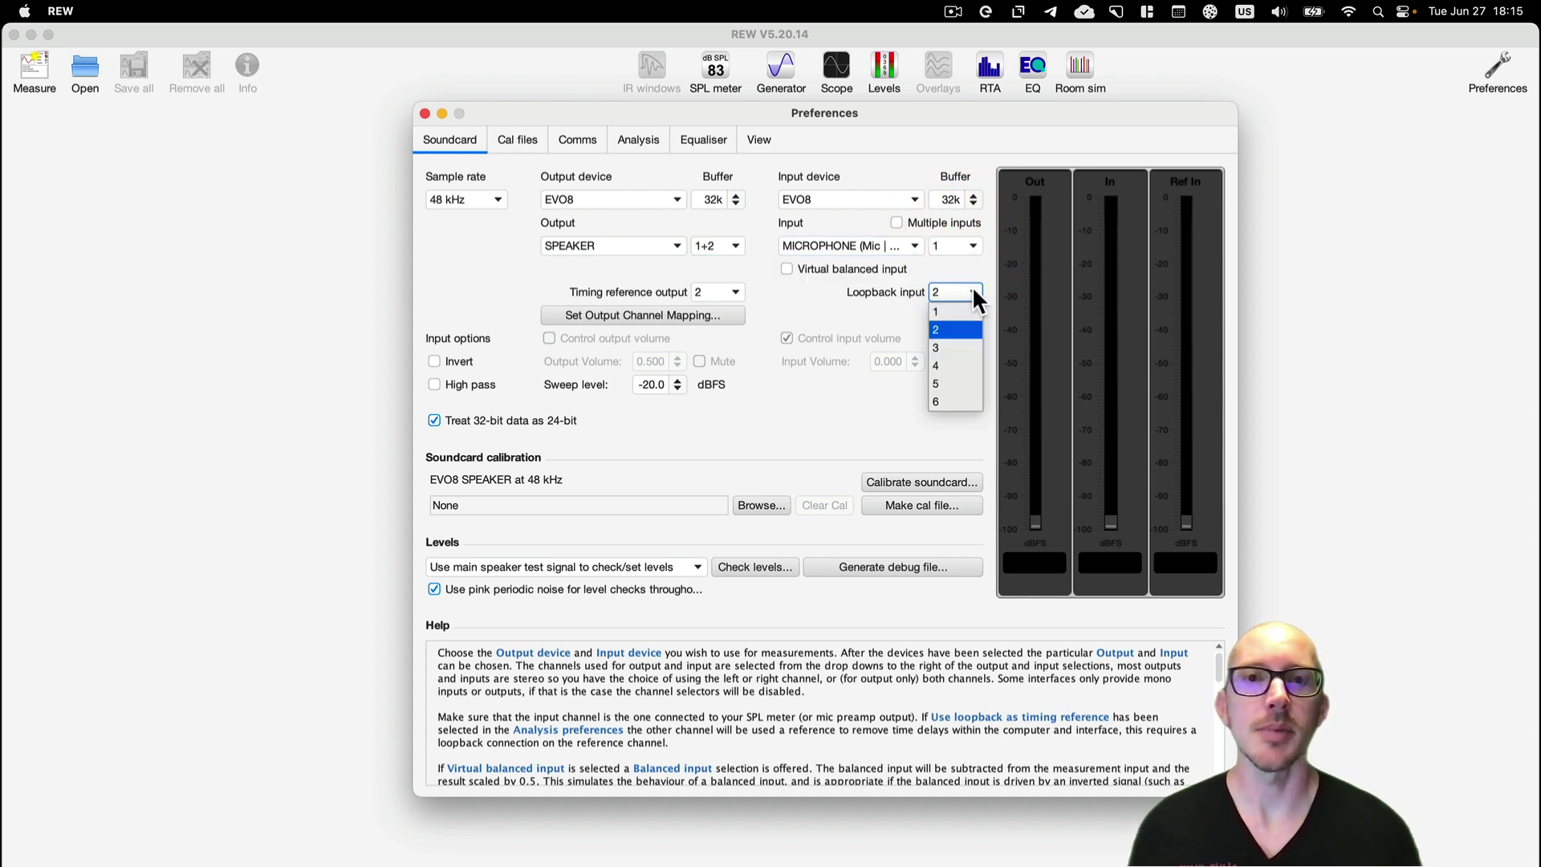
{"action": "left_click", "coordinate": [971, 288]}
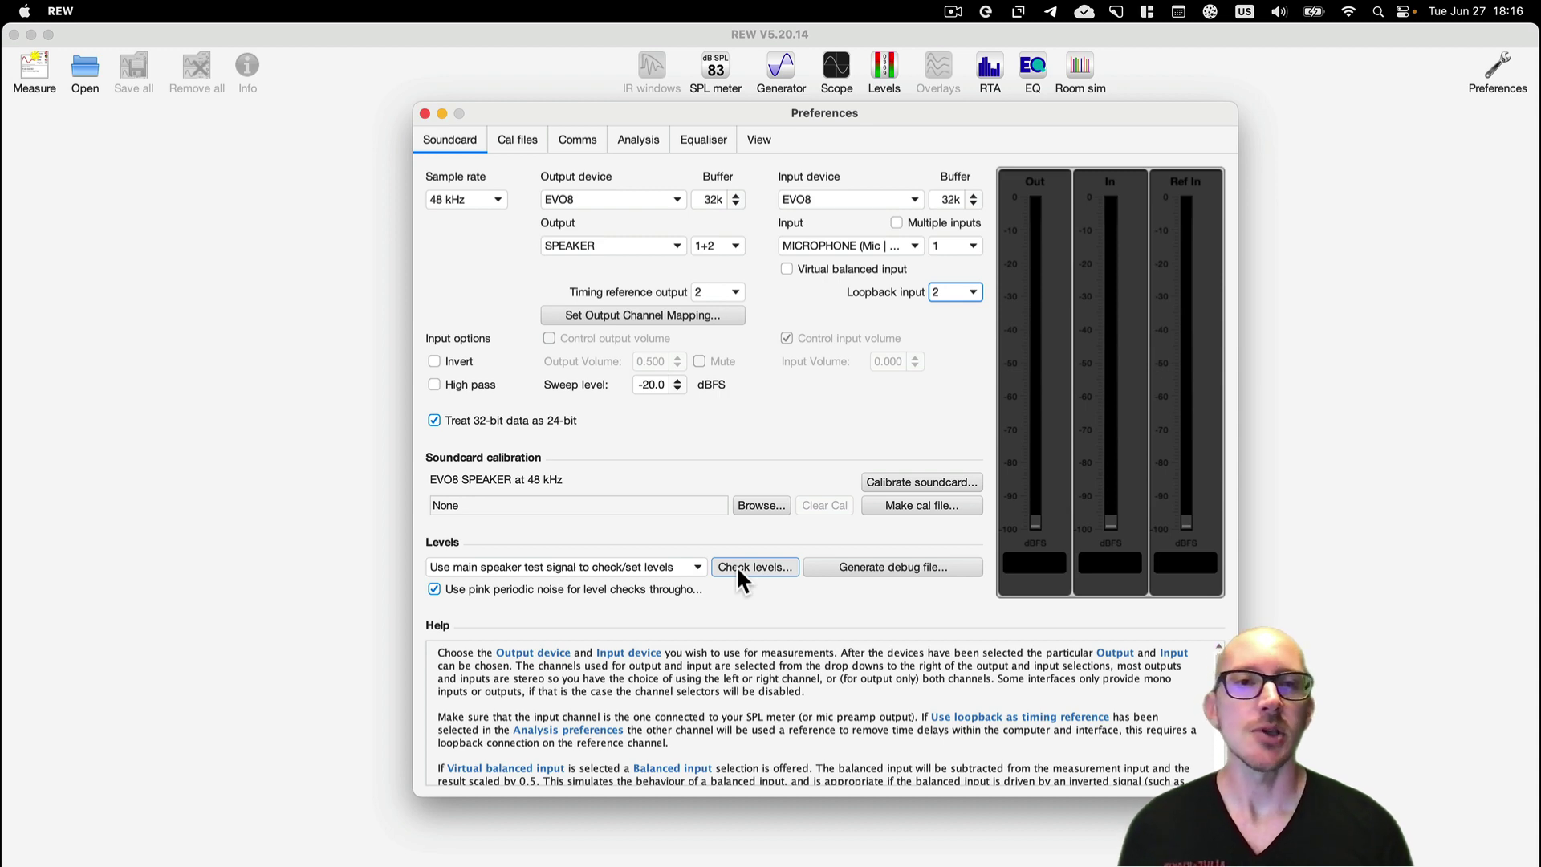
- Play the -20 dBFS level-check signal, reading about -35 dBFS on In and Ref In, then switch to EVO
{"action": "left_click", "coordinate": [759, 565]}
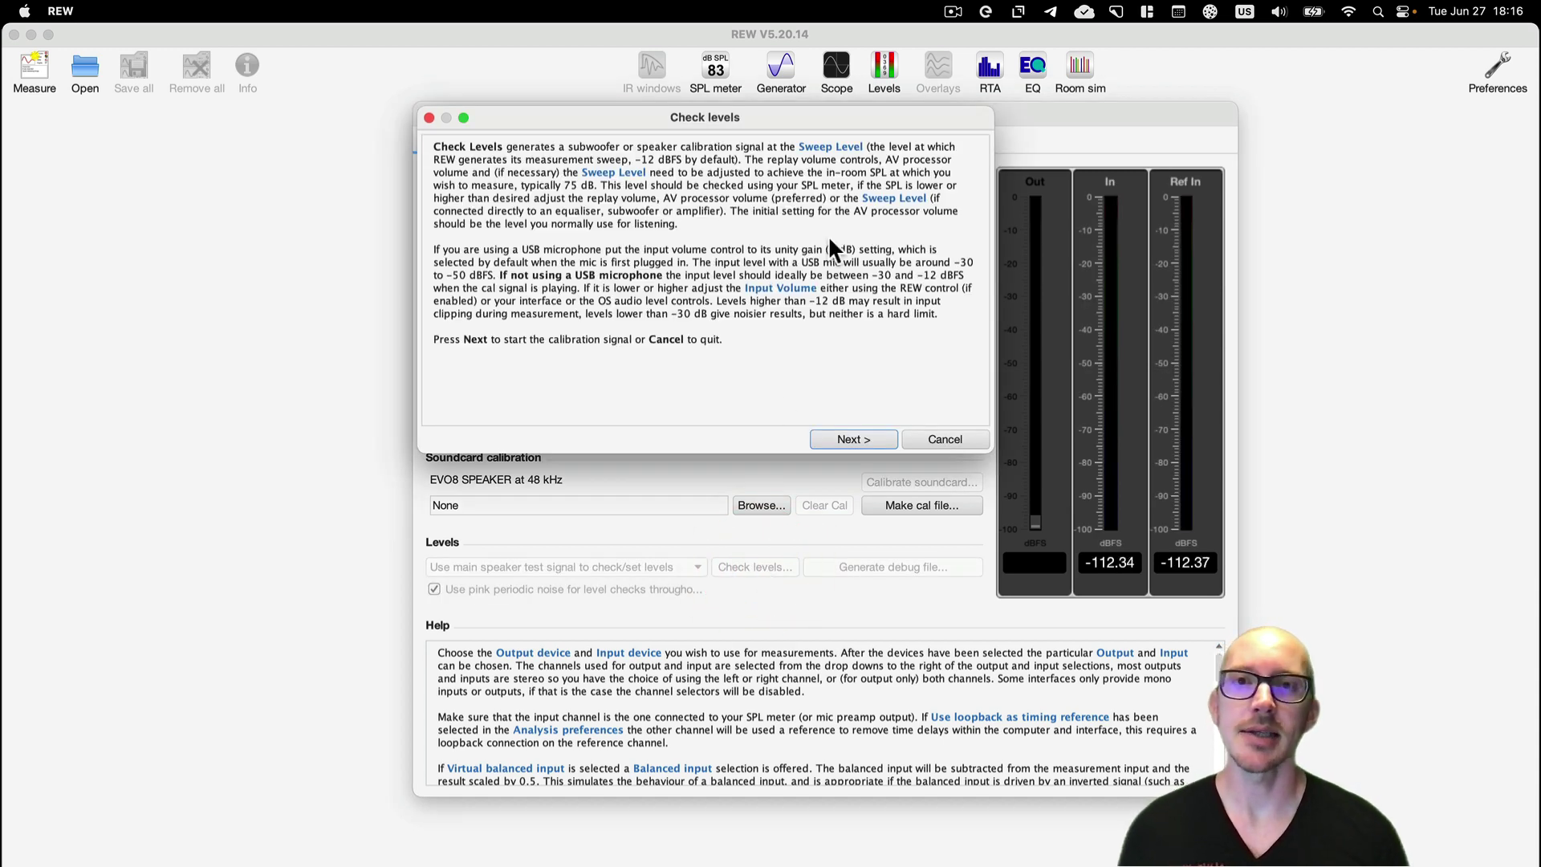
{"action": "left_click", "coordinate": [855, 431]}
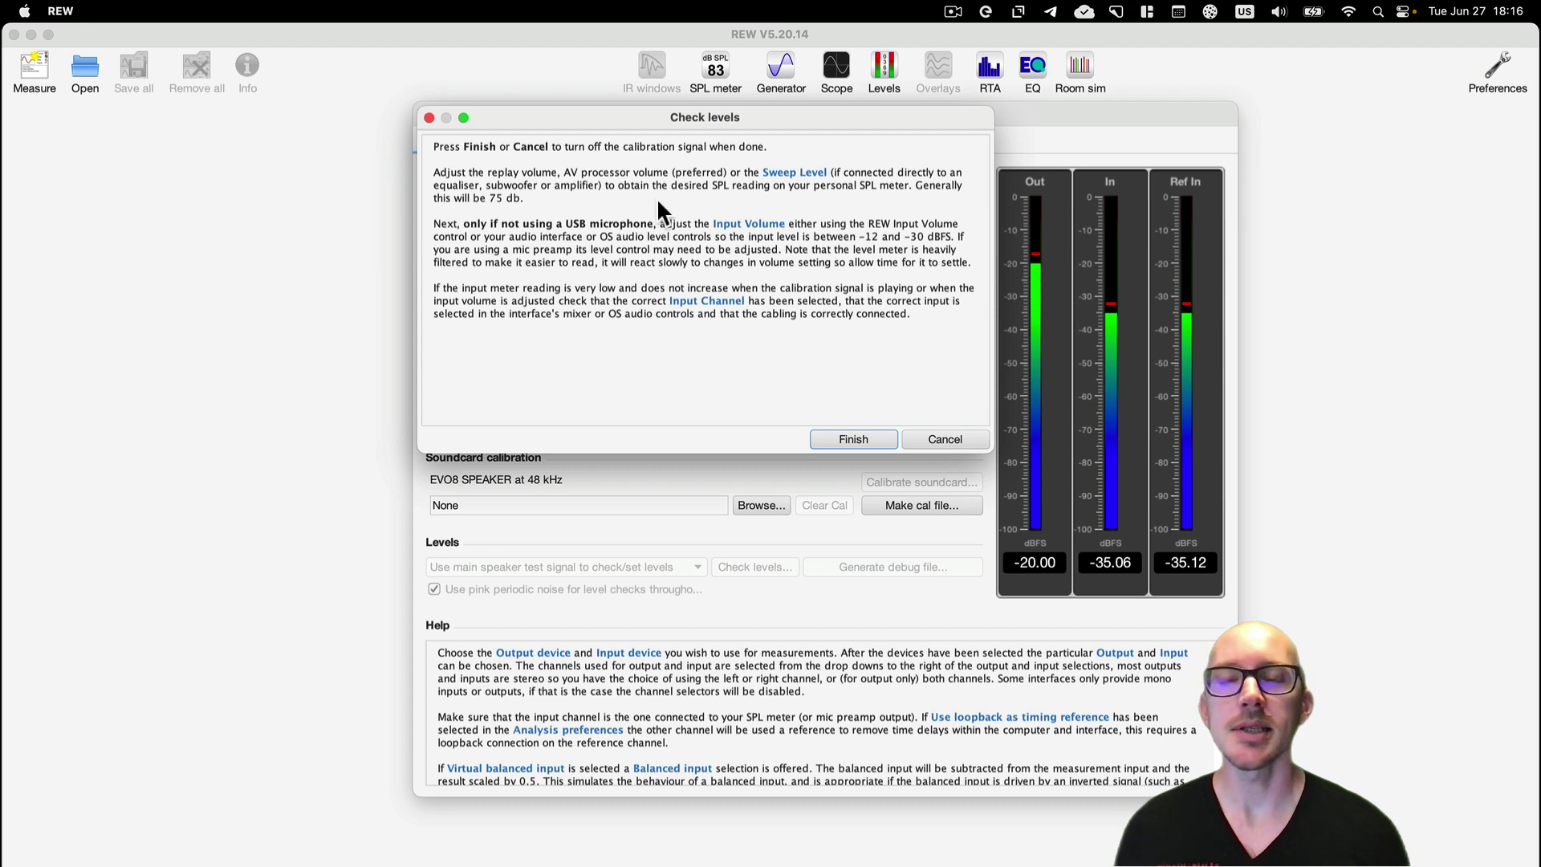
{"action": "left_click_drag", "start_coordinate": [570, 113], "coordinate": [979, 129]}
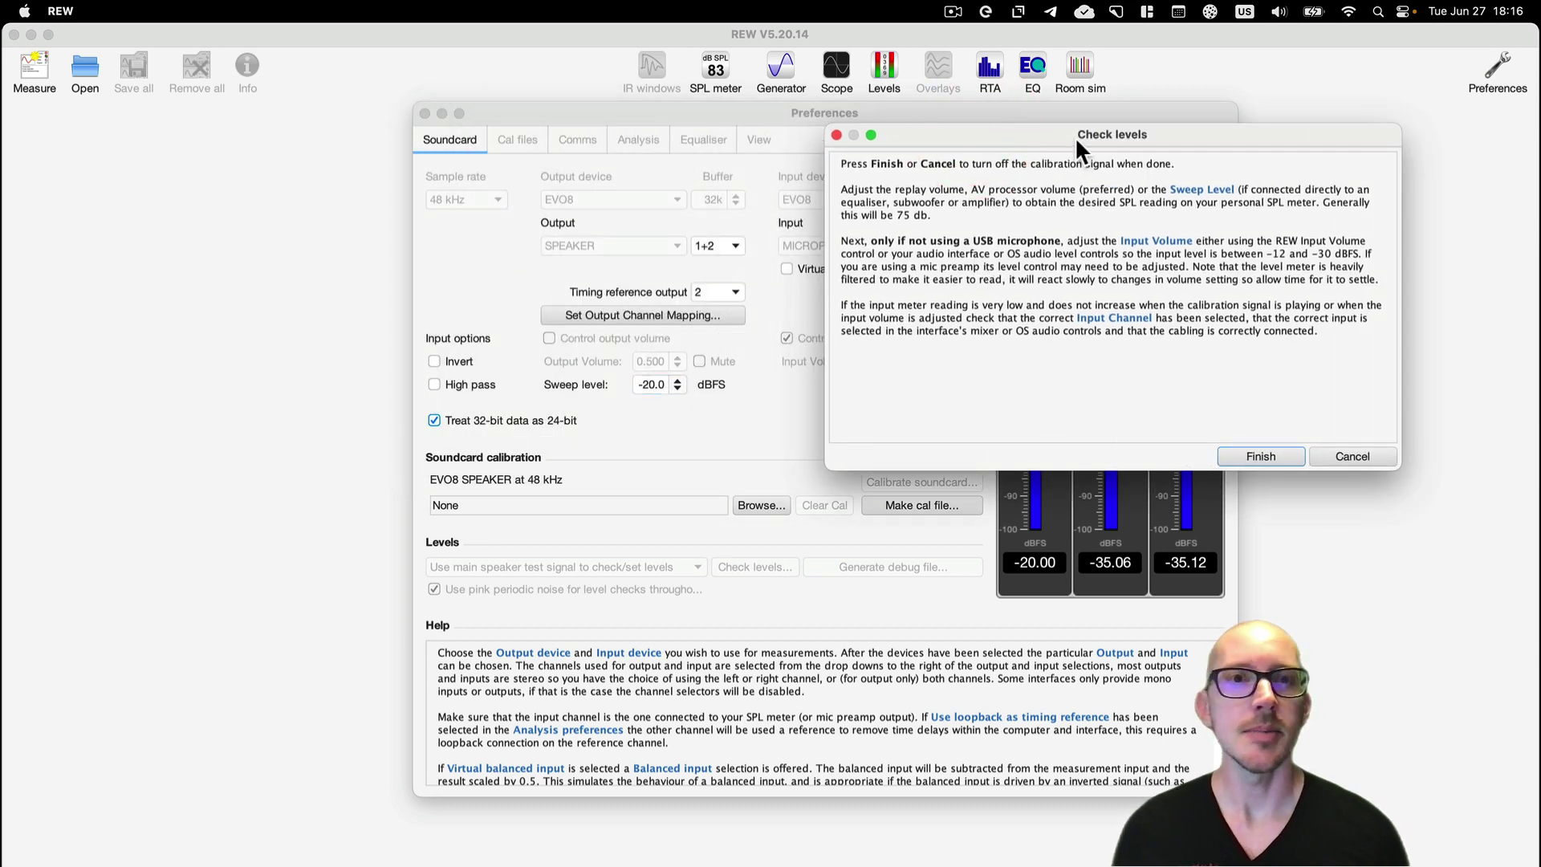
{"action": "left_click_drag", "start_coordinate": [1076, 136], "coordinate": [664, 138]}
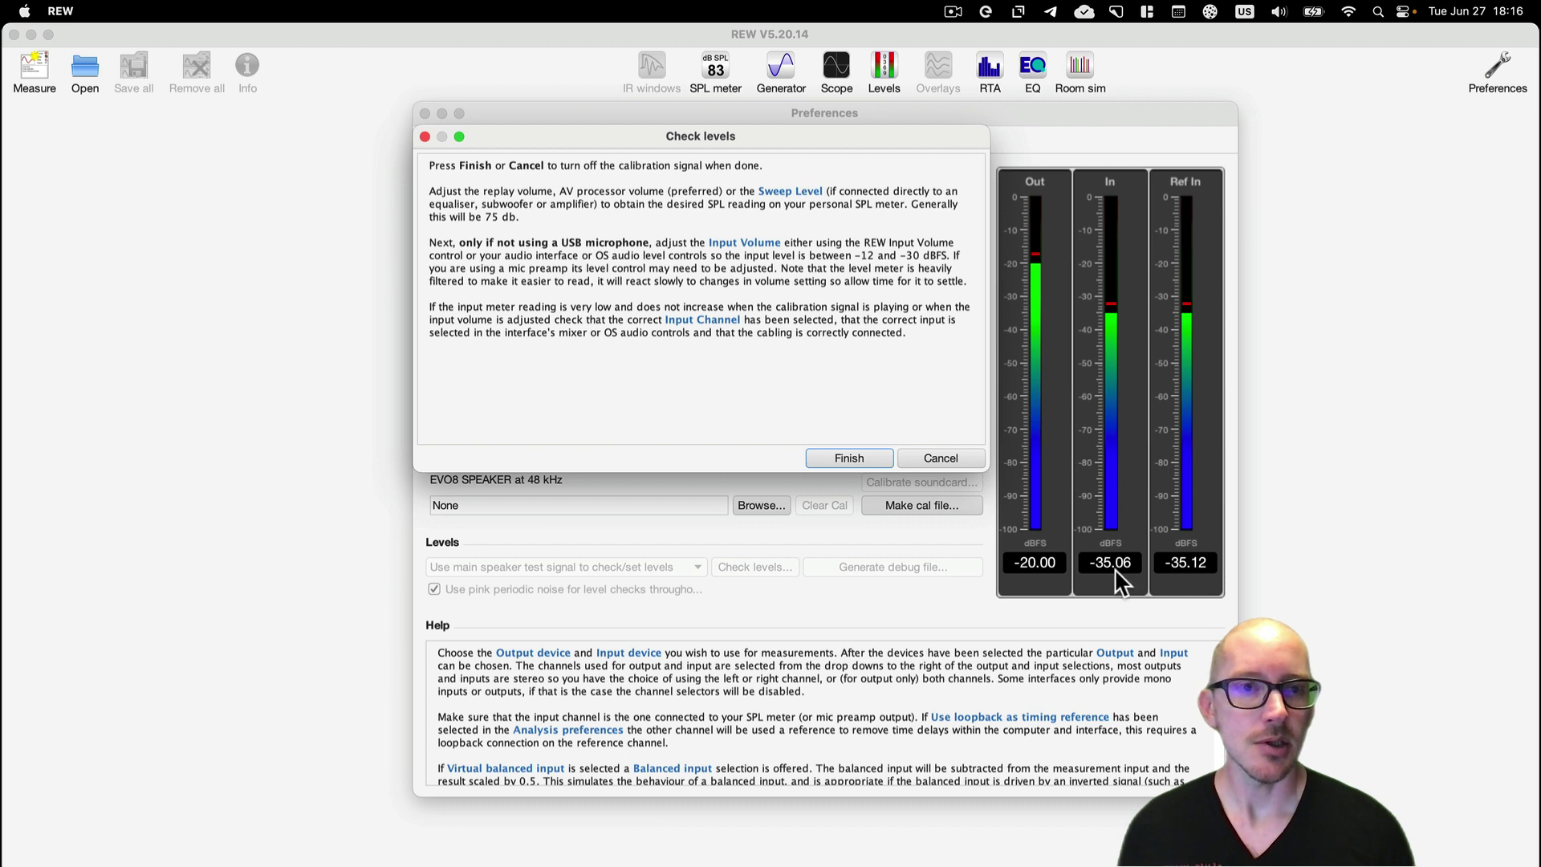
{"action": "mouse_move", "coordinate": [1173, 560]}
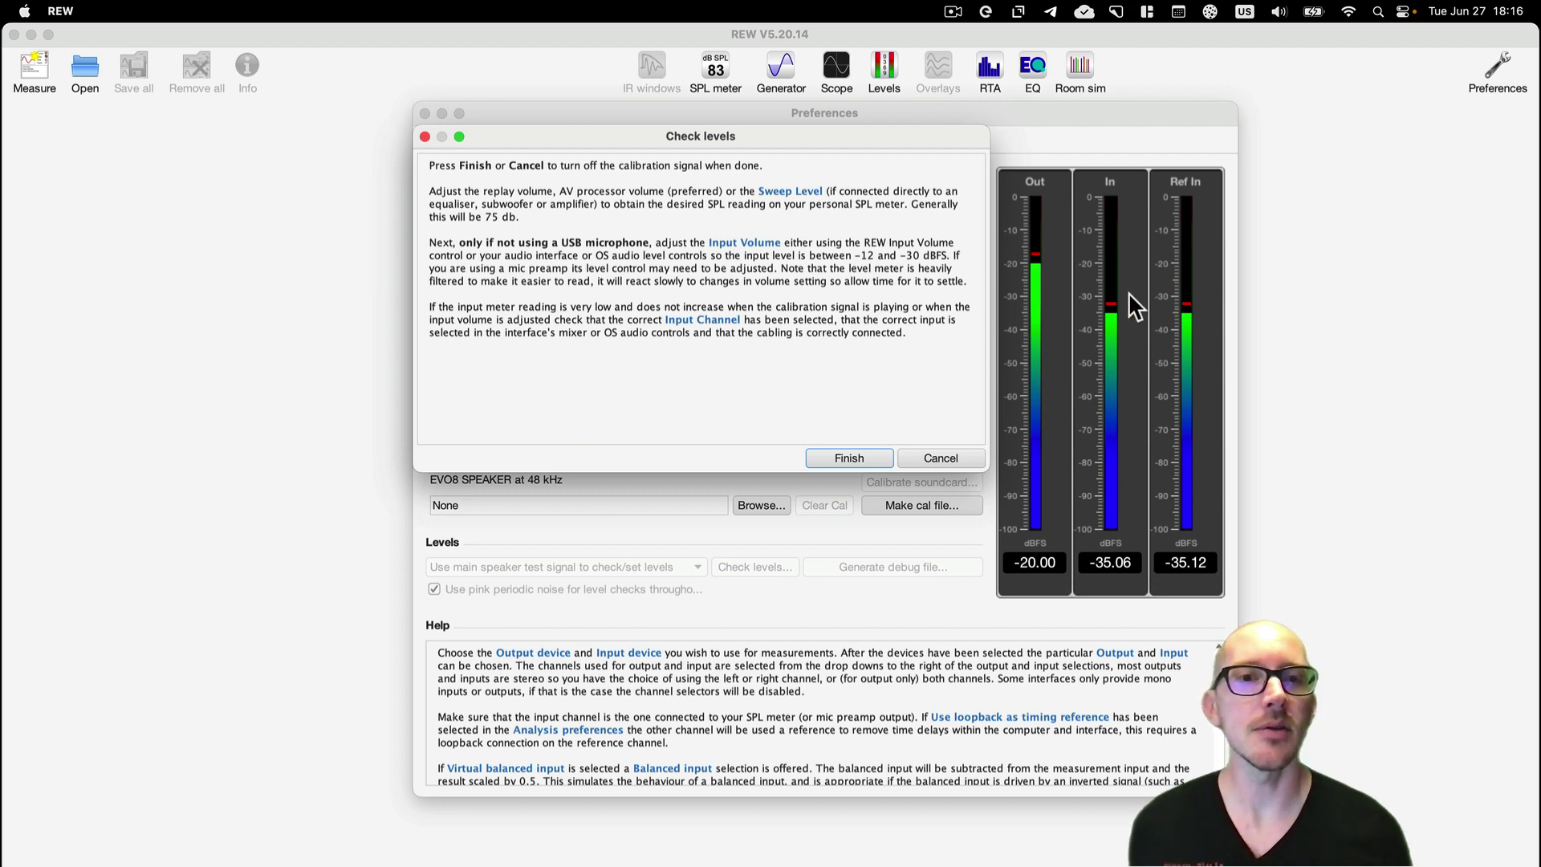
{"action": "key", "text": "super+Tab"}
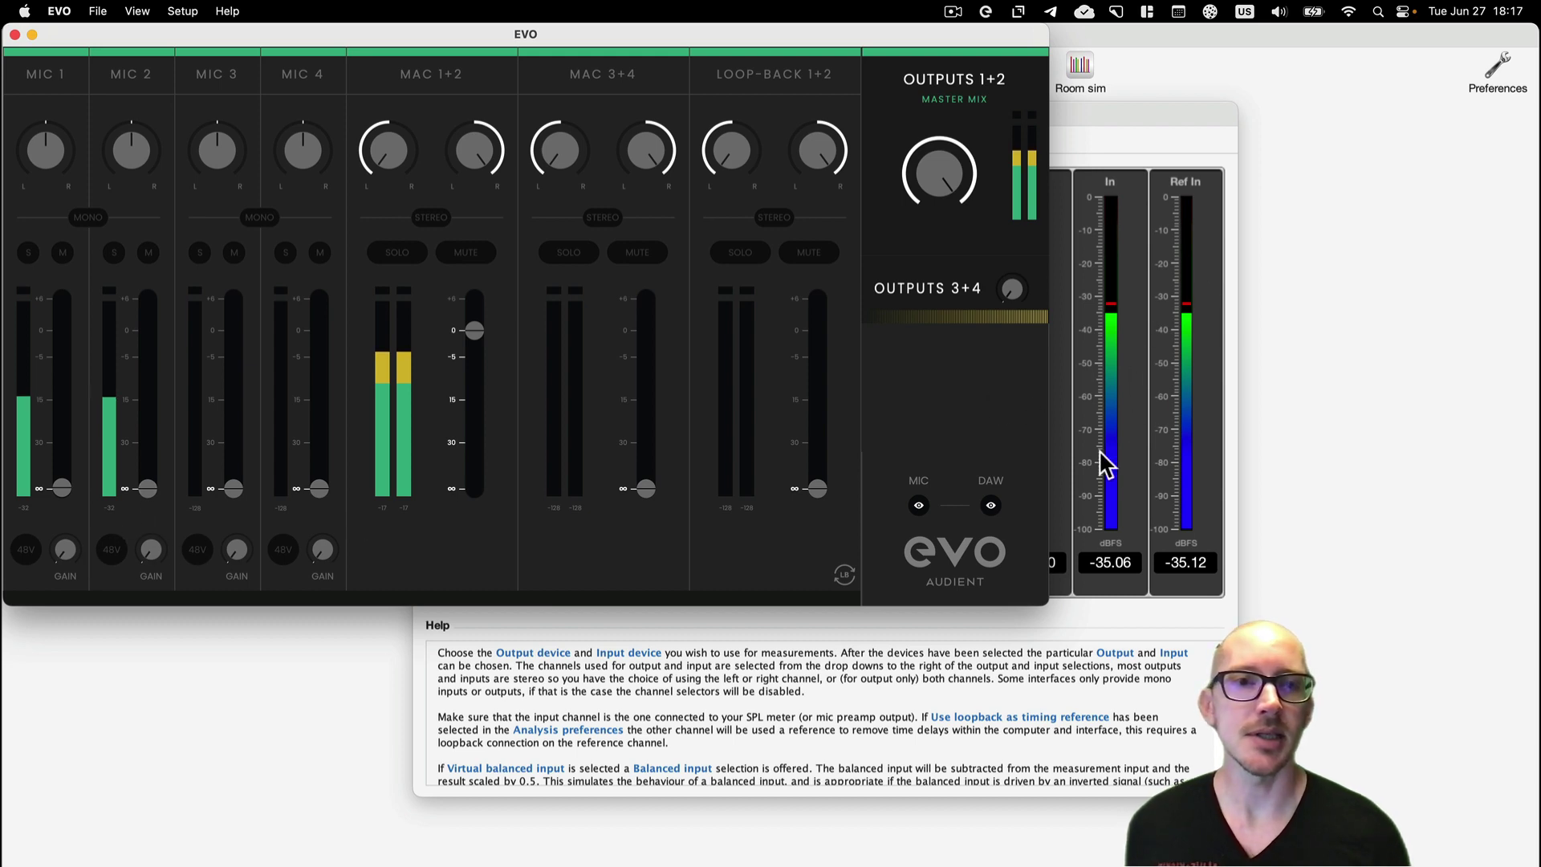
- Raise MIC 1 and MIC 2 gain until REW's In reads -20.37 and Ref In -20.41 dBFS
{"action": "left_click", "coordinate": [1135, 124]}
{"action": "left_click_drag", "start_coordinate": [527, 134], "coordinate": [353, 623]}
{"action": "left_click", "coordinate": [391, 58]}
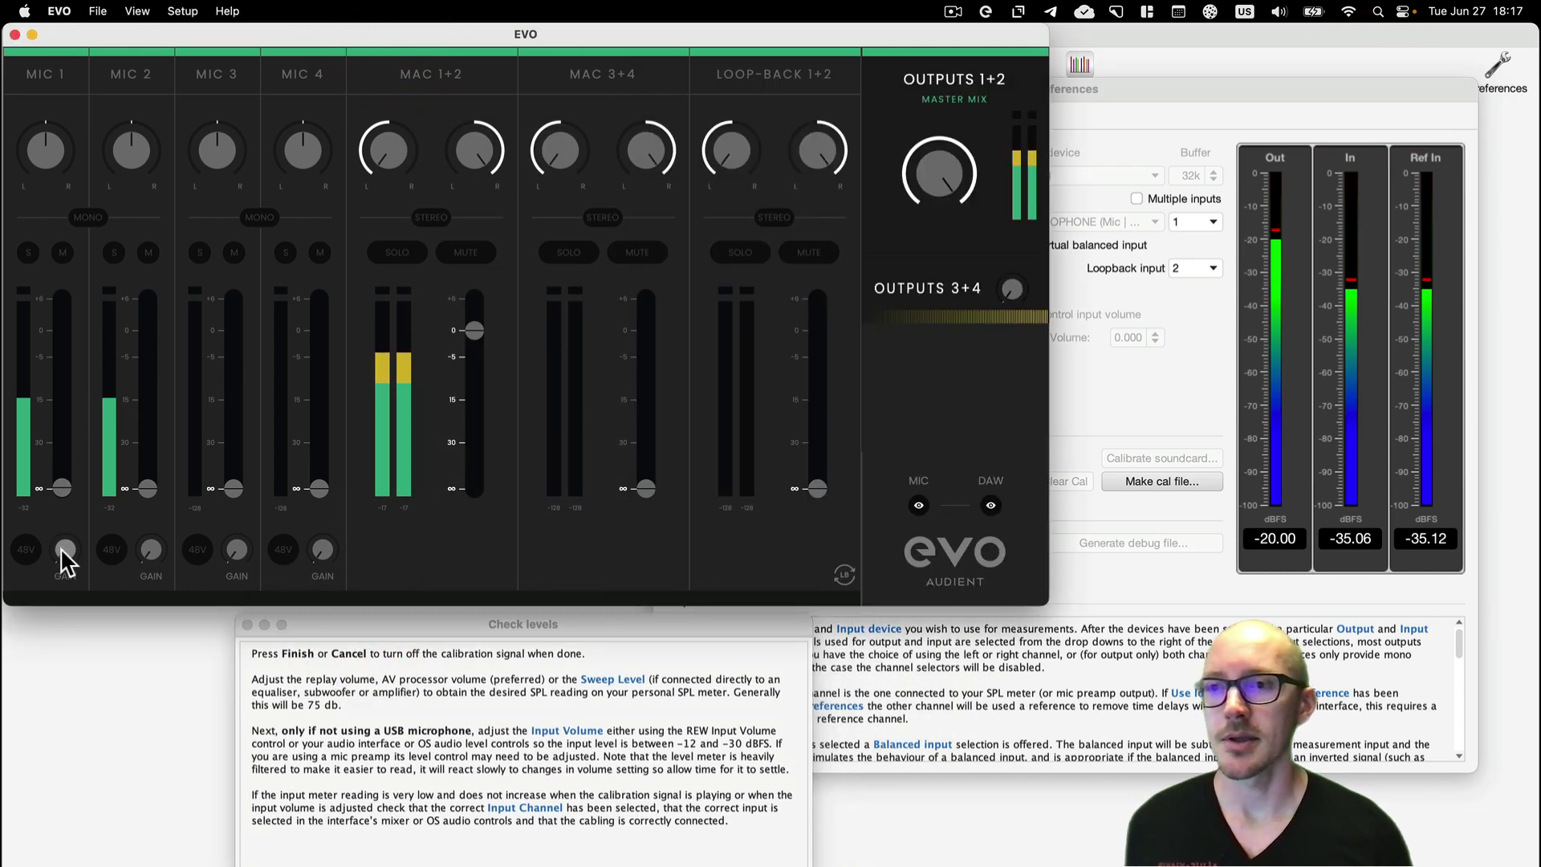
{"action": "scroll", "coordinate": [60, 548], "scroll_direction": "up", "scroll_amount": 3}
{"action": "scroll", "coordinate": [60, 547], "scroll_direction": "up", "scroll_amount": 3}
{"action": "scroll", "coordinate": [60, 547], "scroll_direction": "up", "scroll_amount": 2}
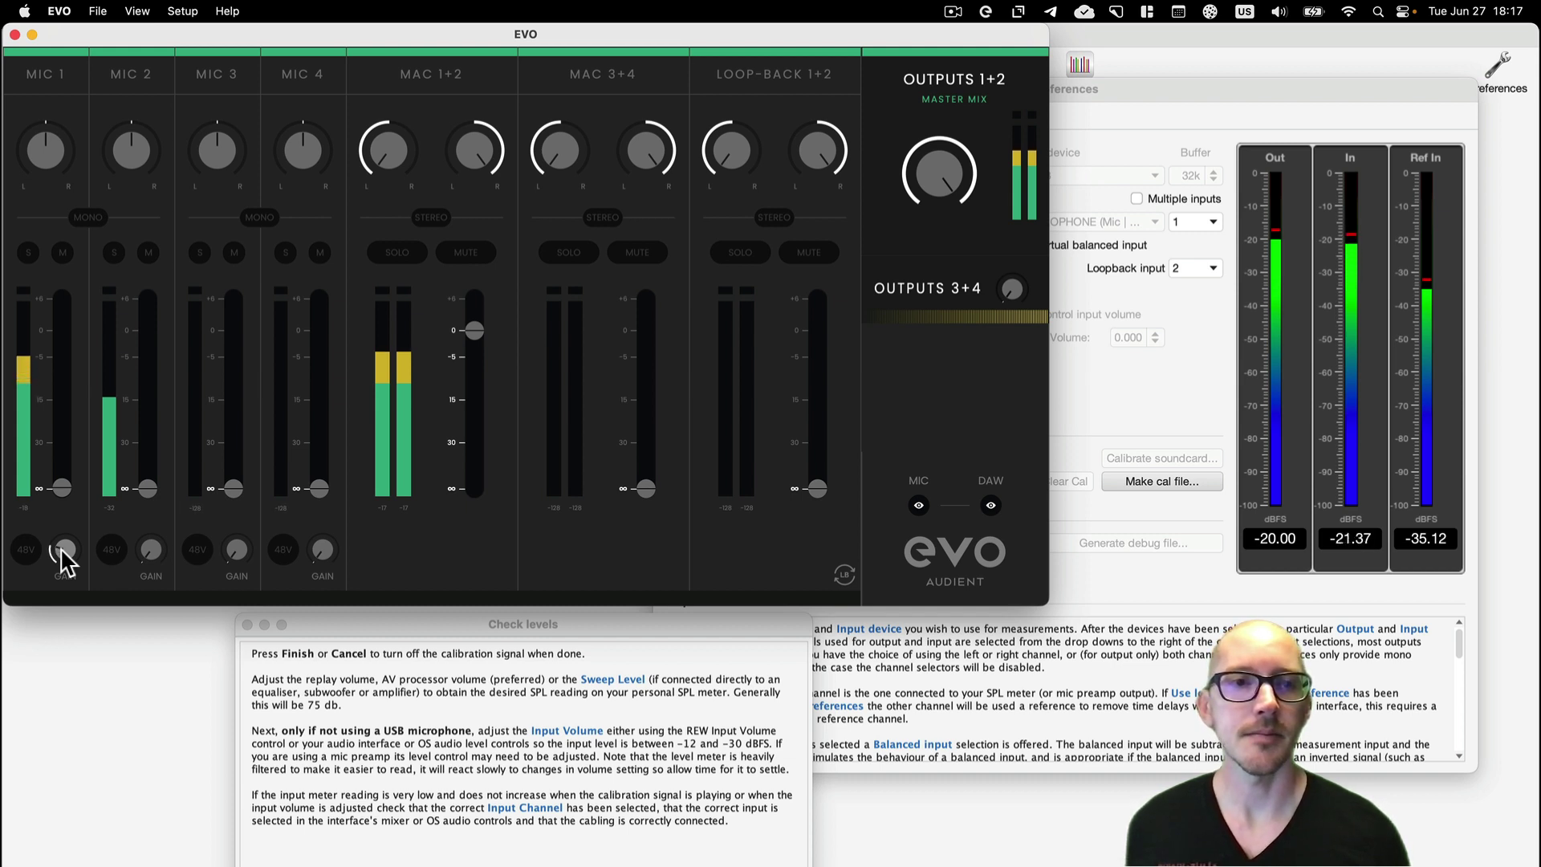
{"action": "scroll", "coordinate": [149, 549], "scroll_direction": "up", "scroll_amount": 8}
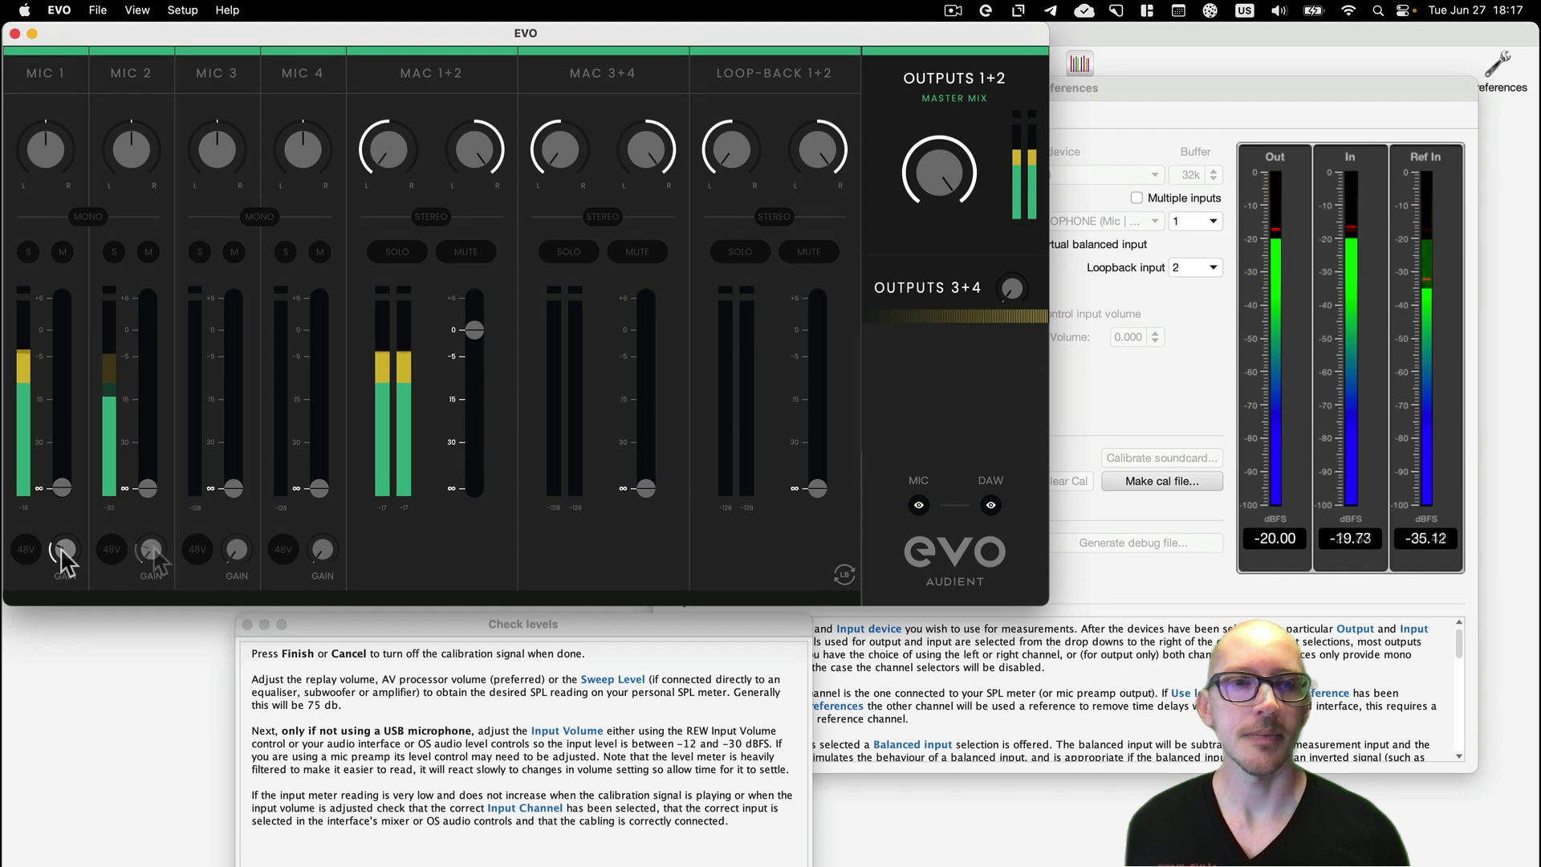
{"action": "left_click", "coordinate": [1138, 565]}
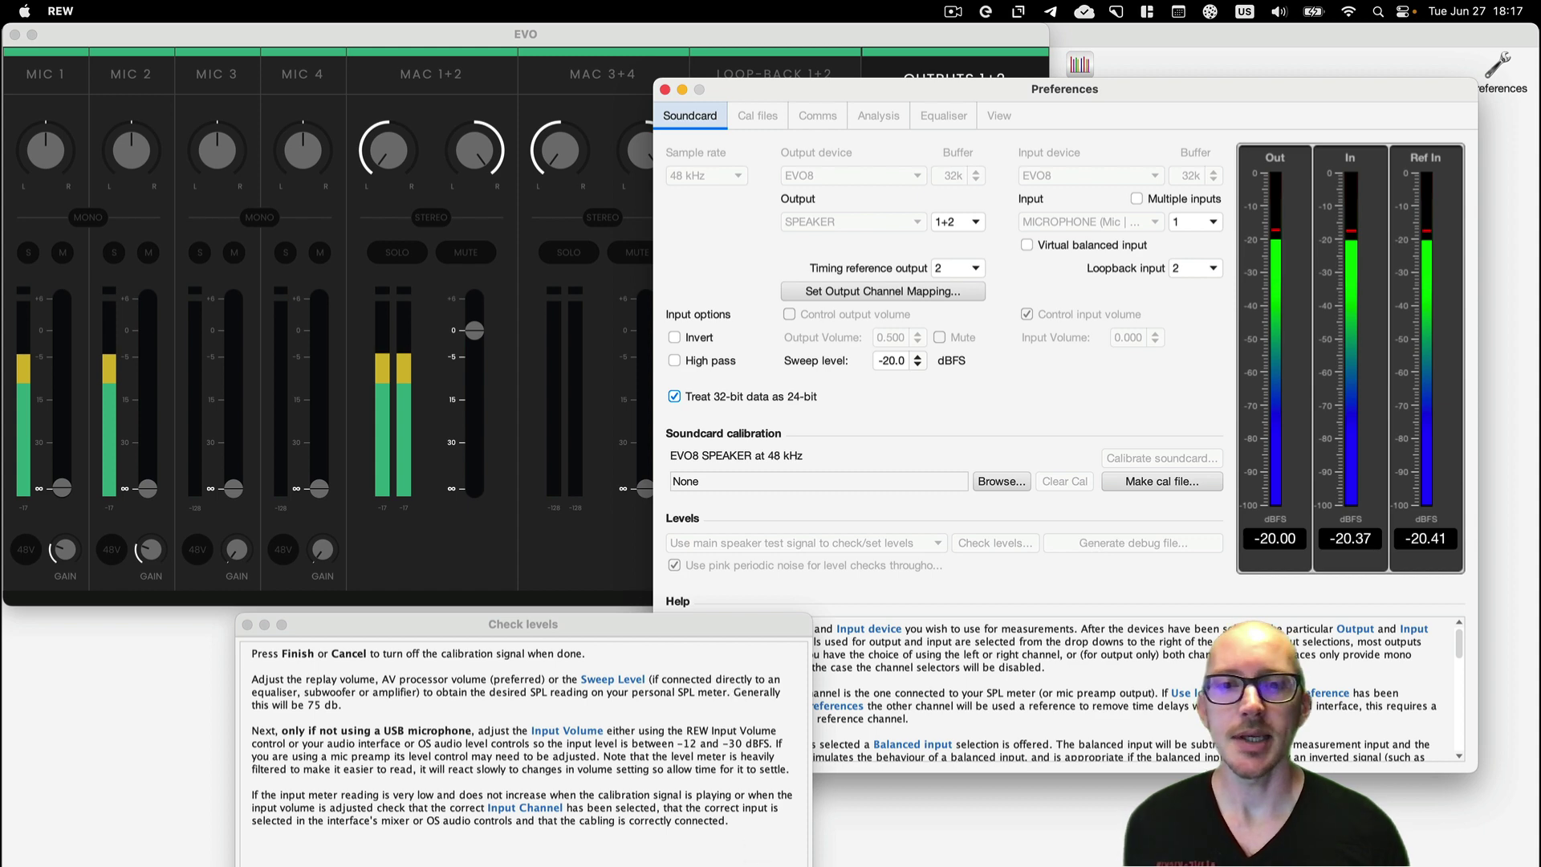
- Stop the level check, review the Cal files, Comms, Analysis, Equaliser and View tabs, then close Preferences
{"action": "key", "text": "Return"}
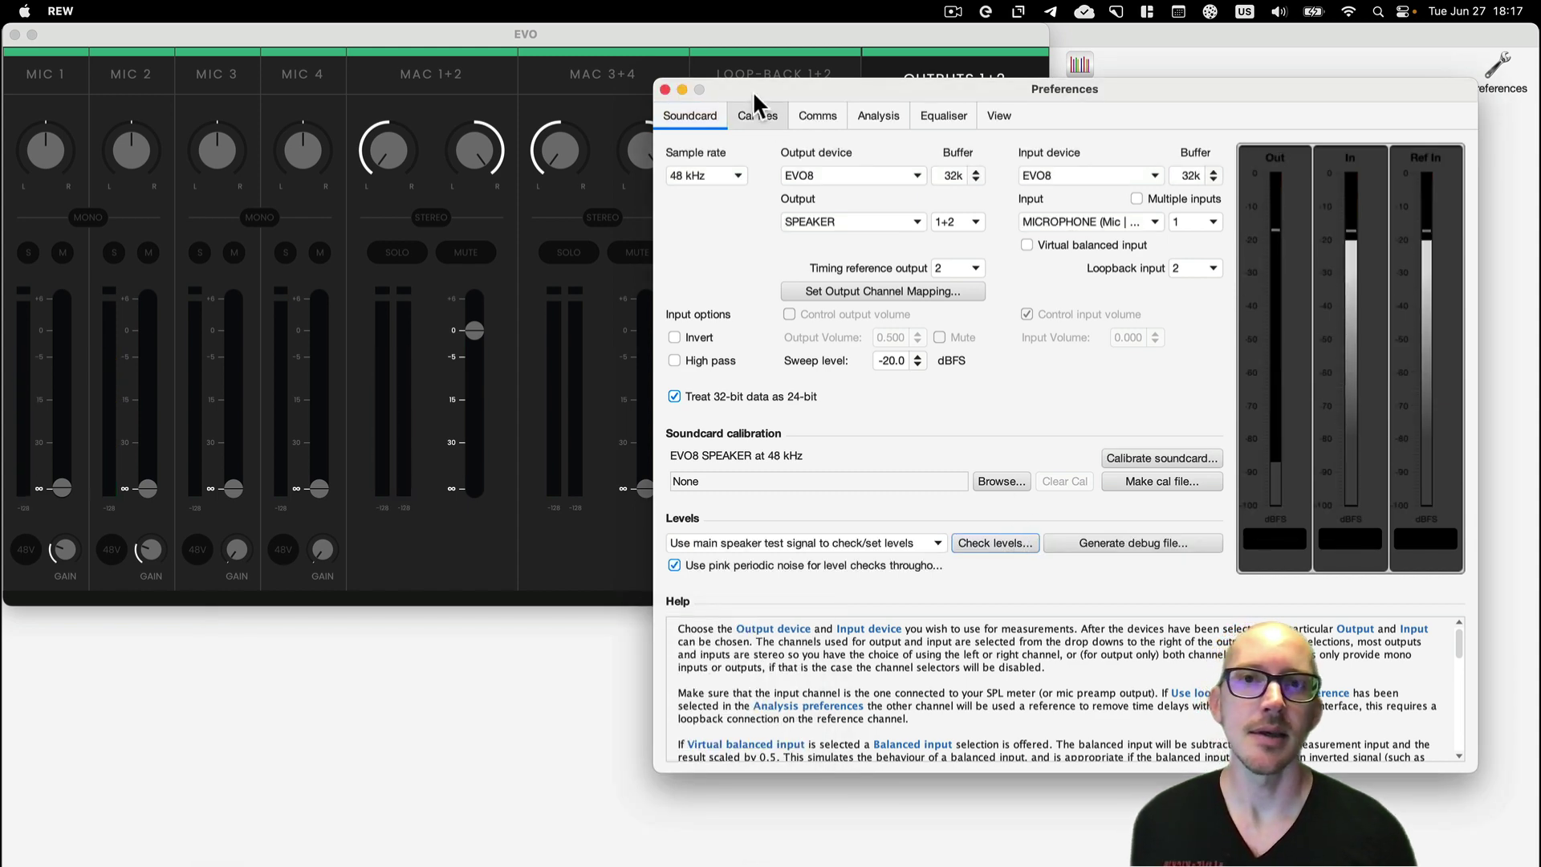
{"action": "left_click", "coordinate": [761, 114]}
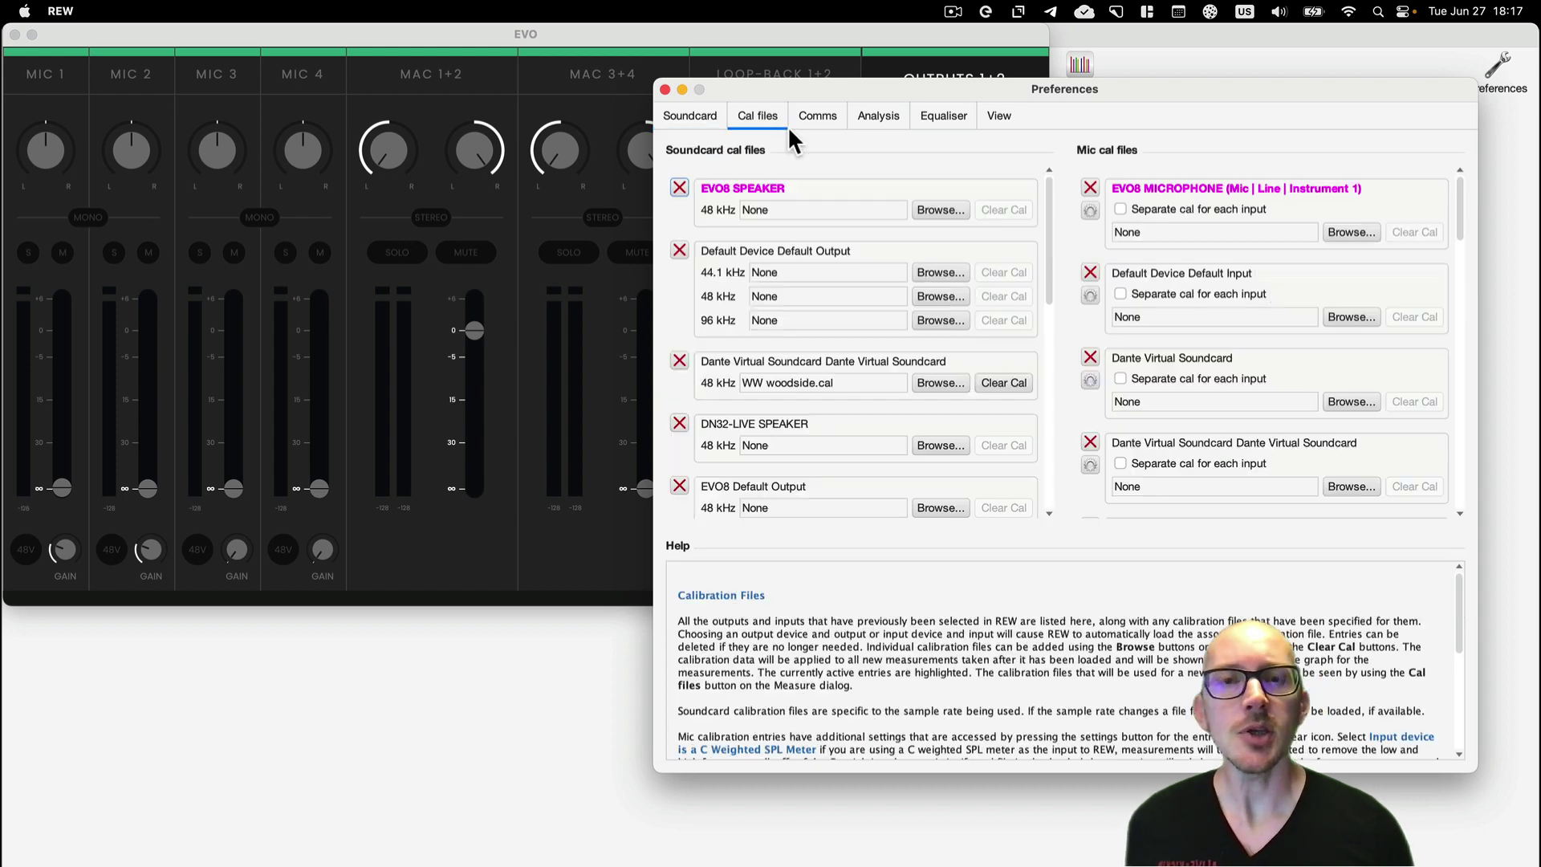
{"action": "left_click", "coordinate": [824, 114]}
{"action": "left_click", "coordinate": [869, 111]}
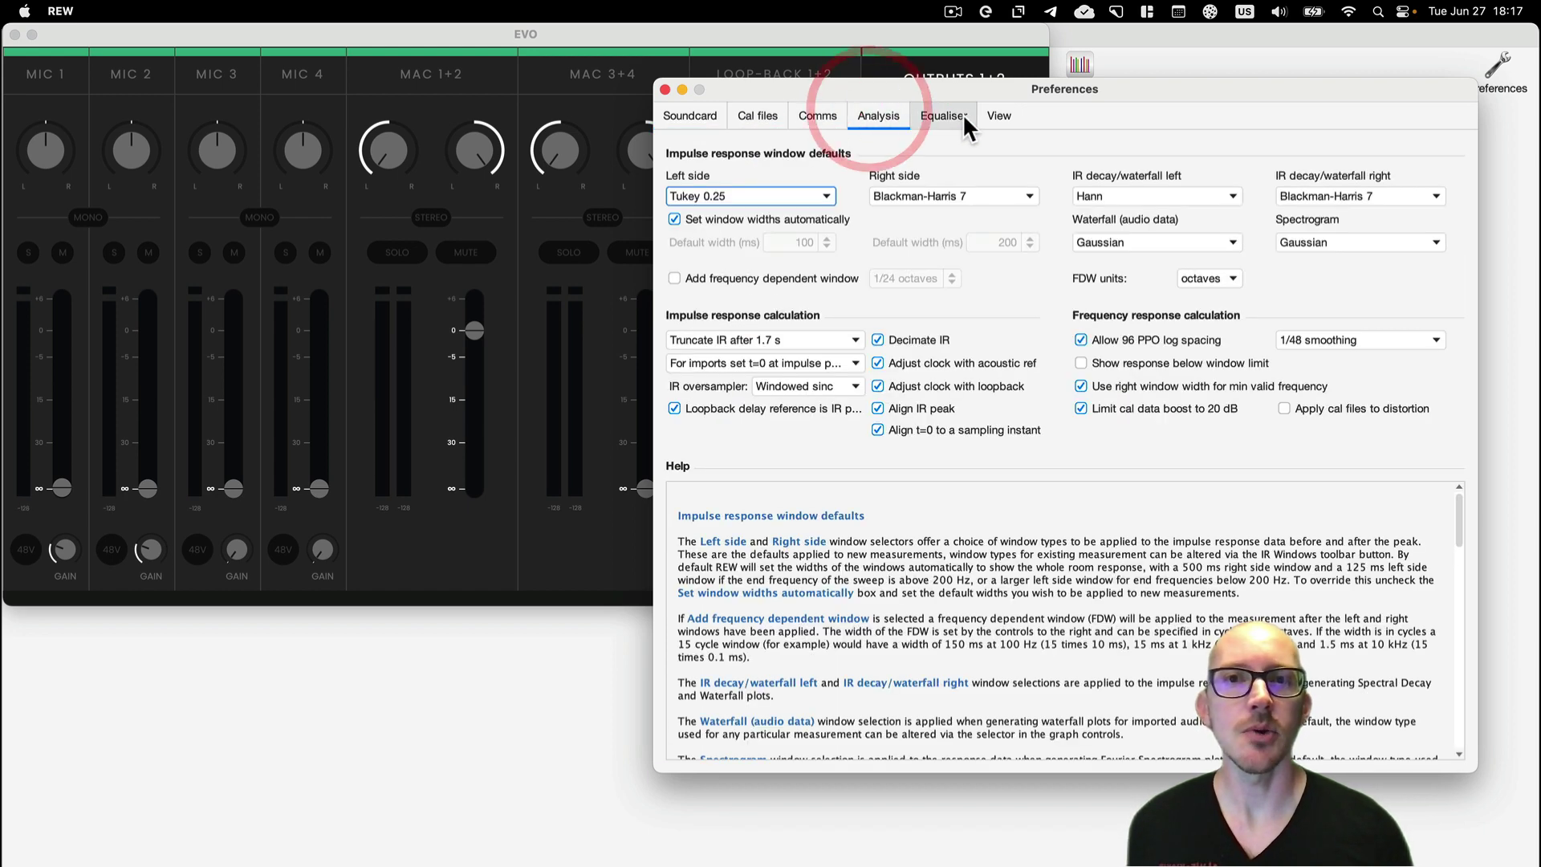
{"action": "left_click", "coordinate": [961, 113]}
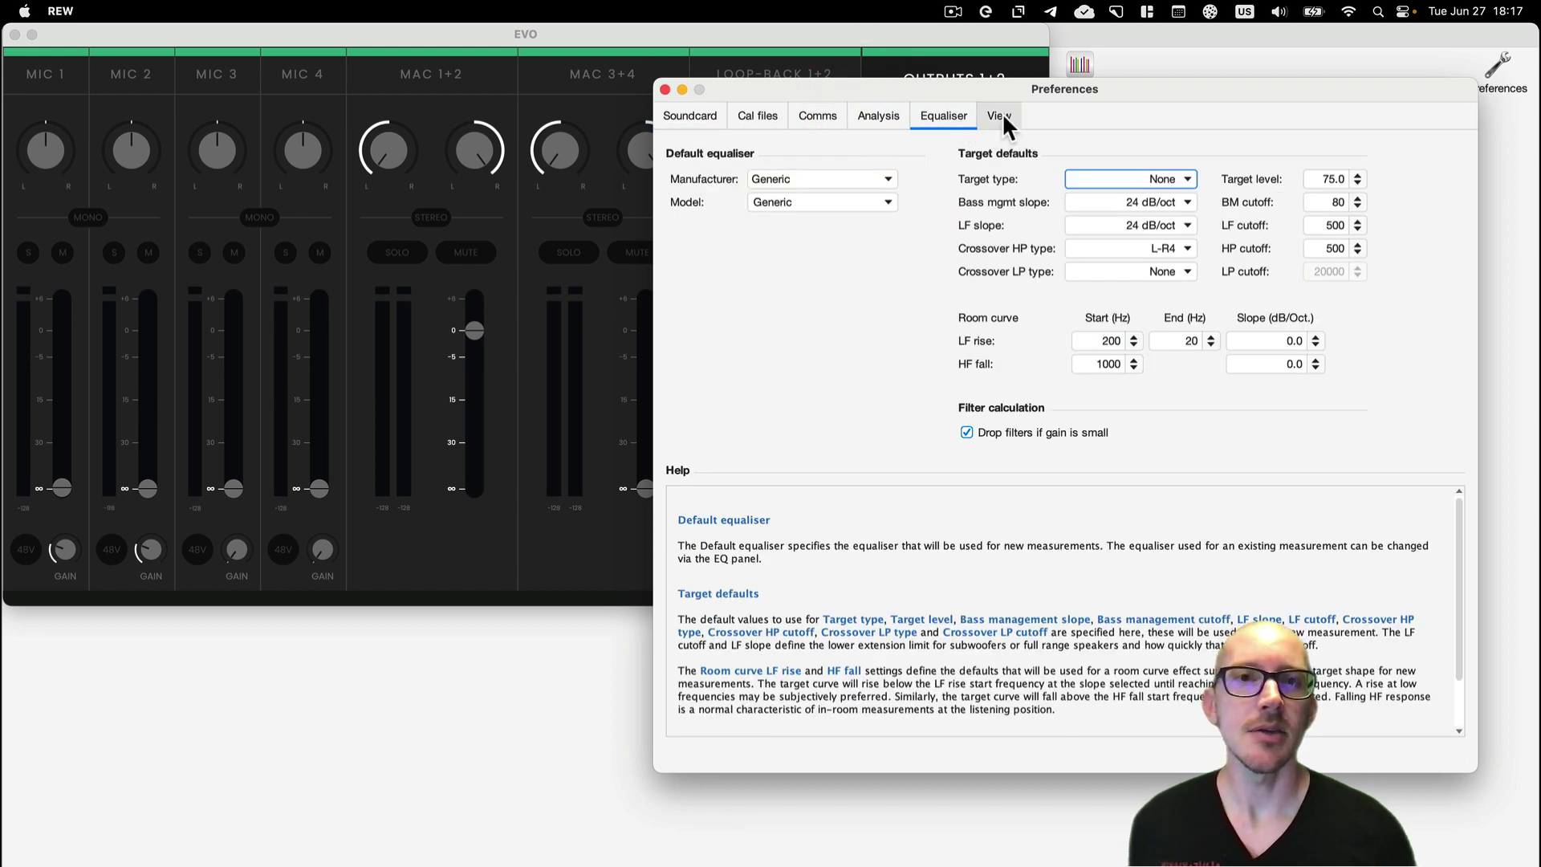
{"action": "left_click", "coordinate": [1002, 113]}
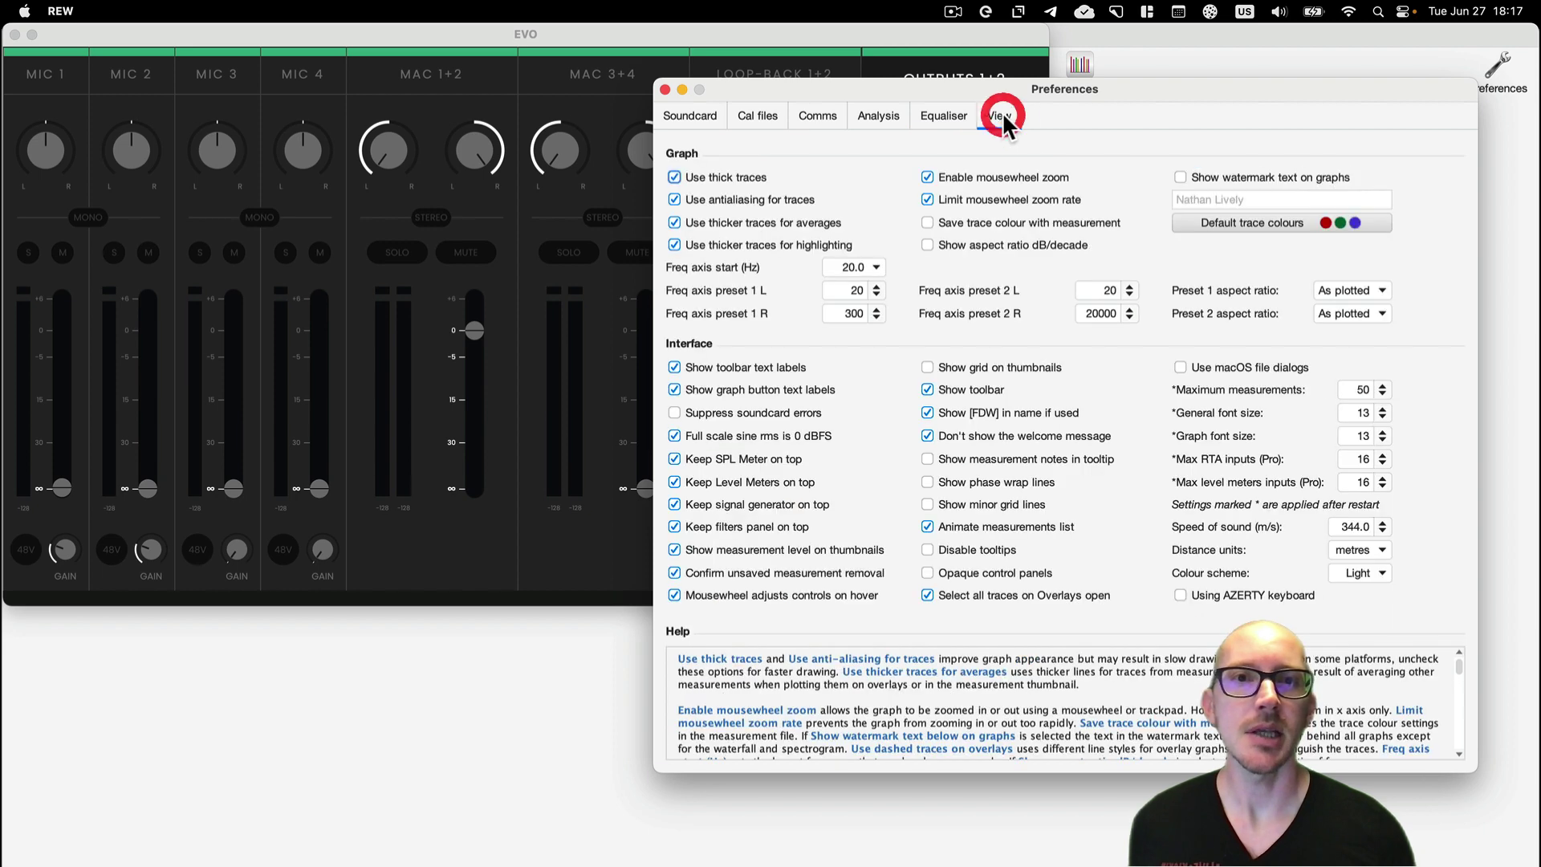
{"action": "left_click", "coordinate": [663, 90]}
{"action": "left_click", "coordinate": [388, 288]}
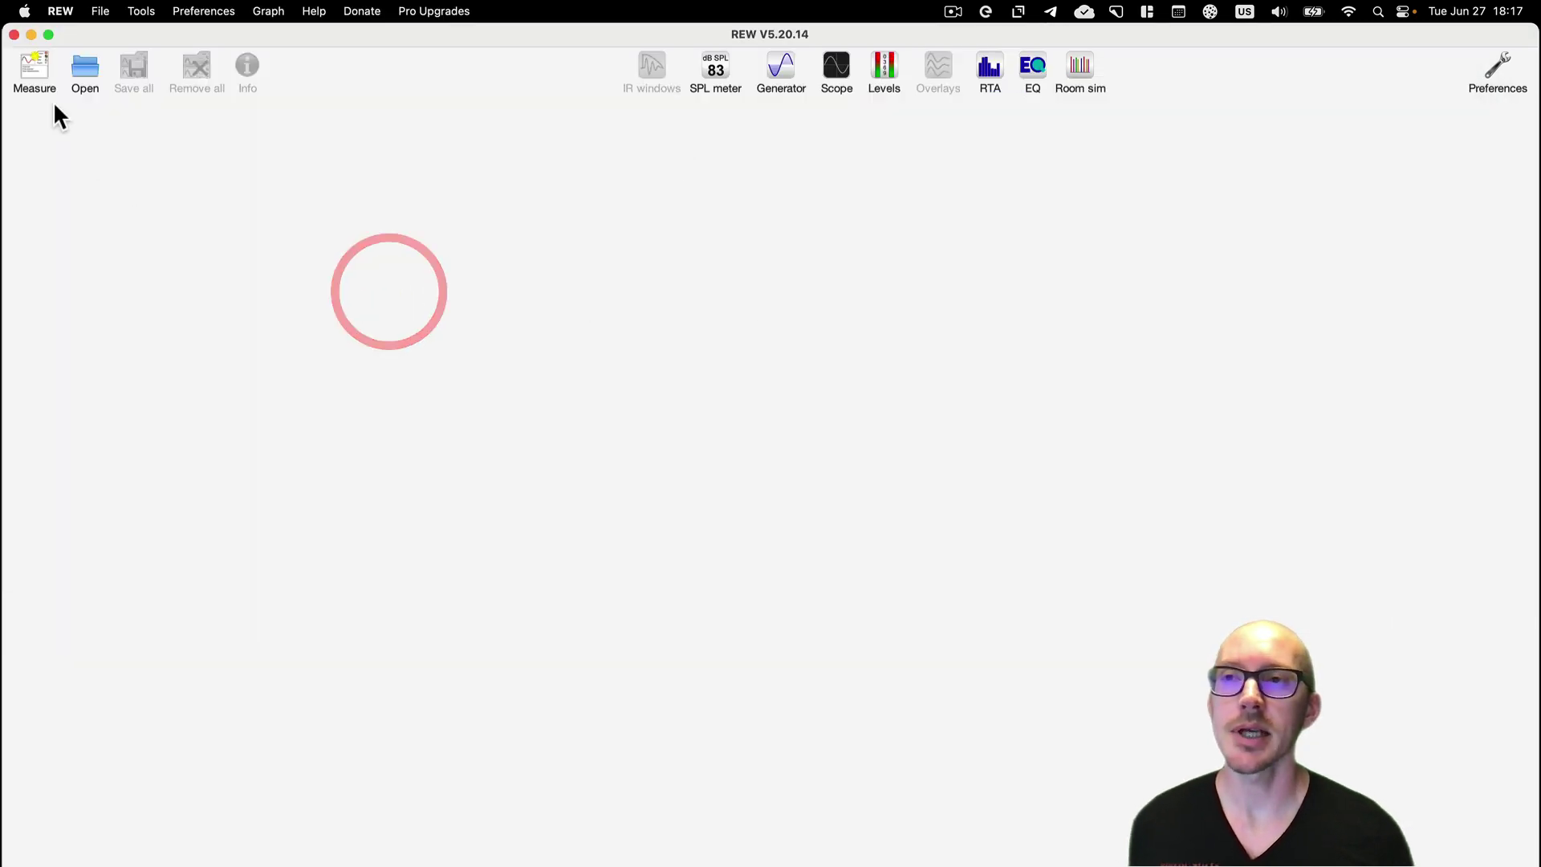
{"action": "left_click", "coordinate": [33, 71]}
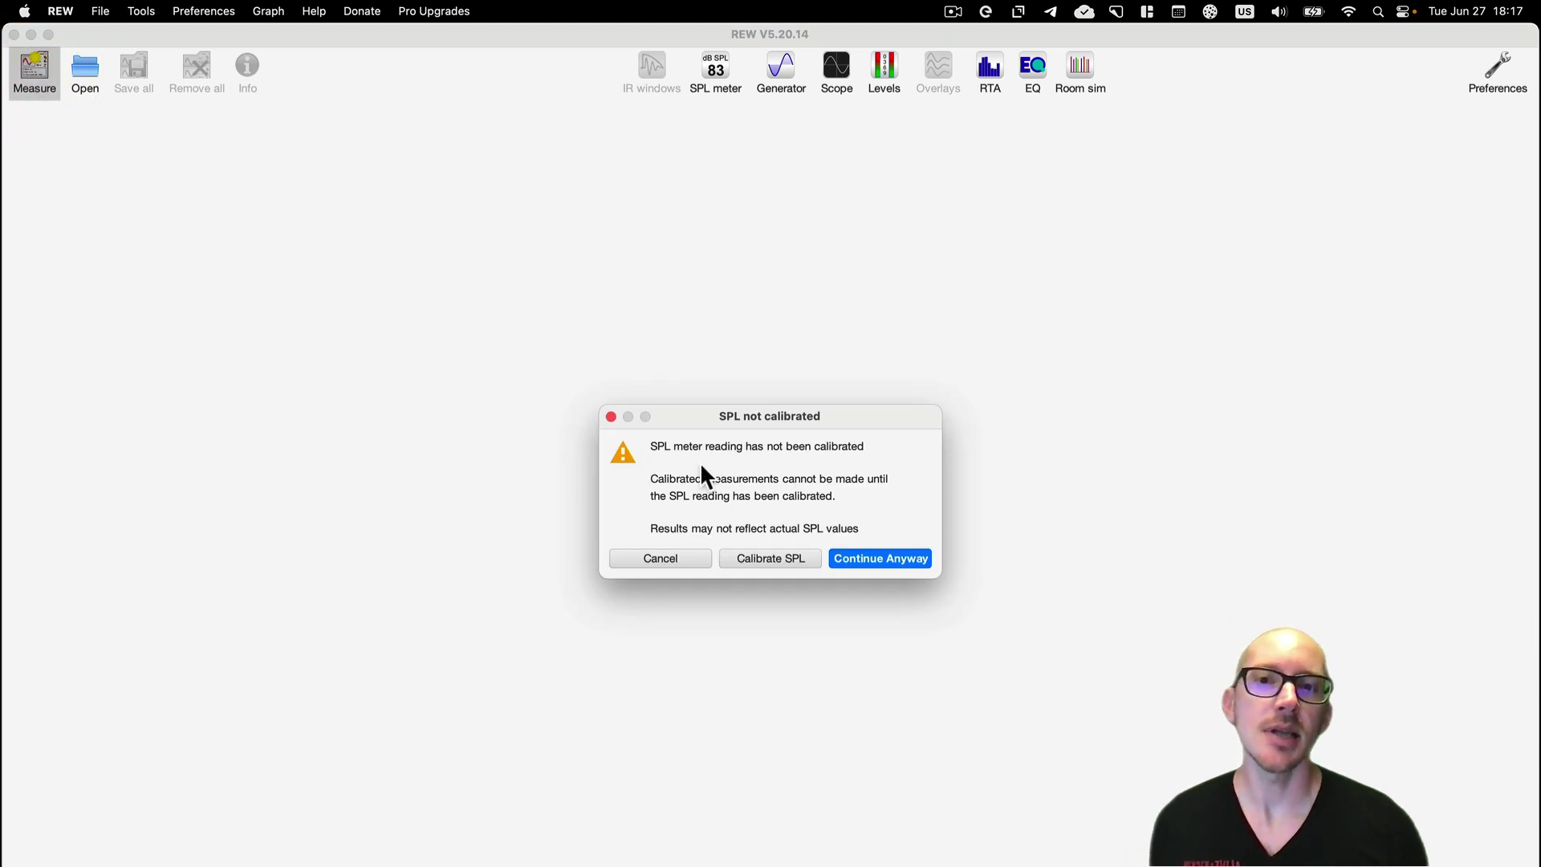
{"action": "left_click", "coordinate": [886, 555]}
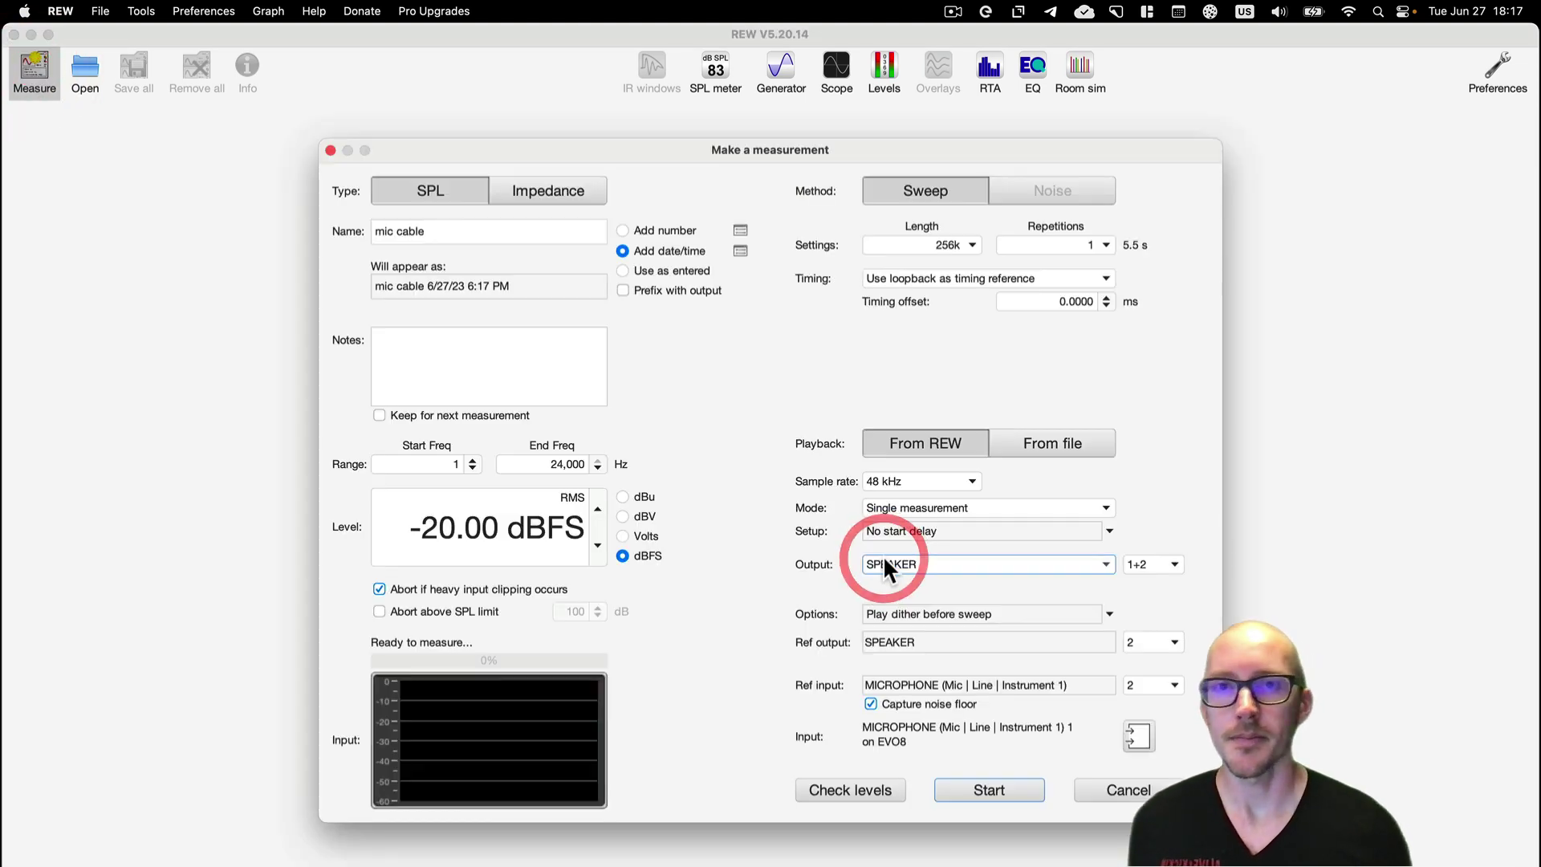
{"action": "left_click", "coordinate": [448, 239]}
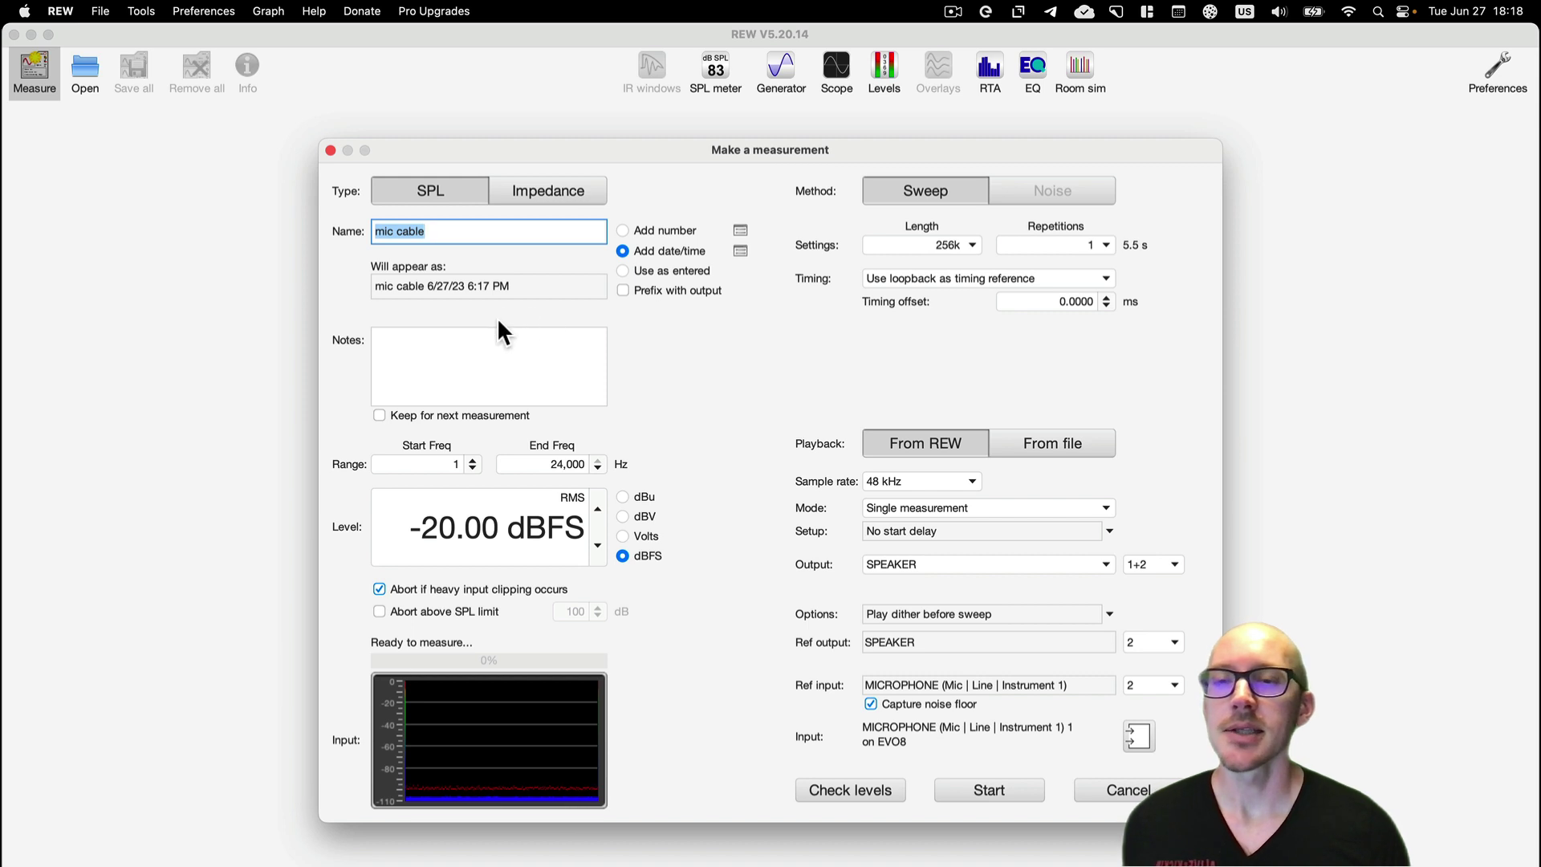
{"action": "left_click", "coordinate": [489, 344]}
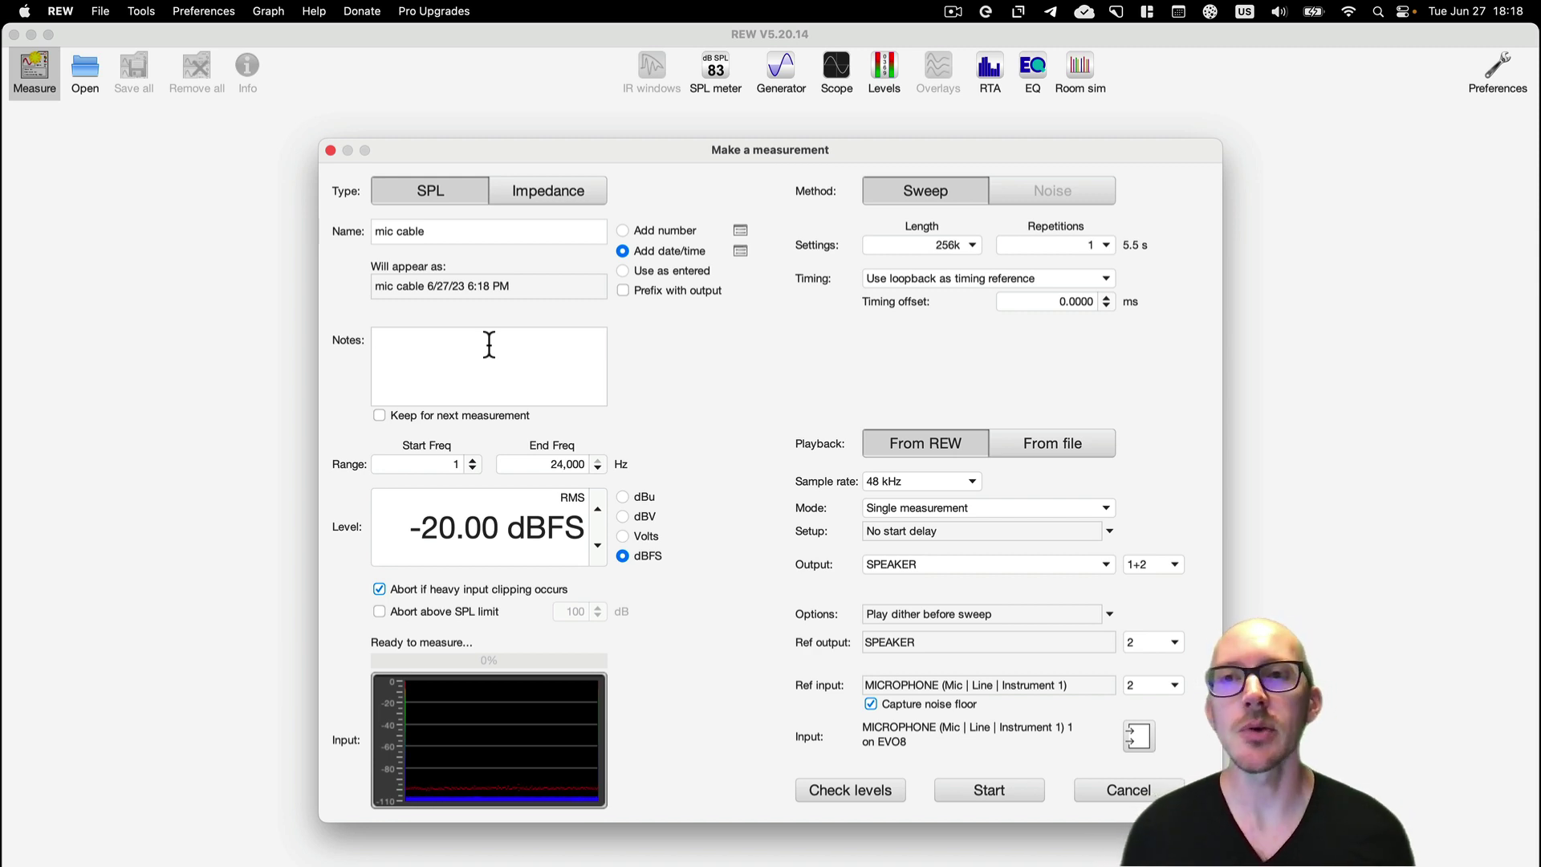
- Lower the sweep Start Freq from 1 Hz to 0 Hz, keeping the 24,000 Hz end
{"action": "triple_click", "coordinate": [467, 233]}
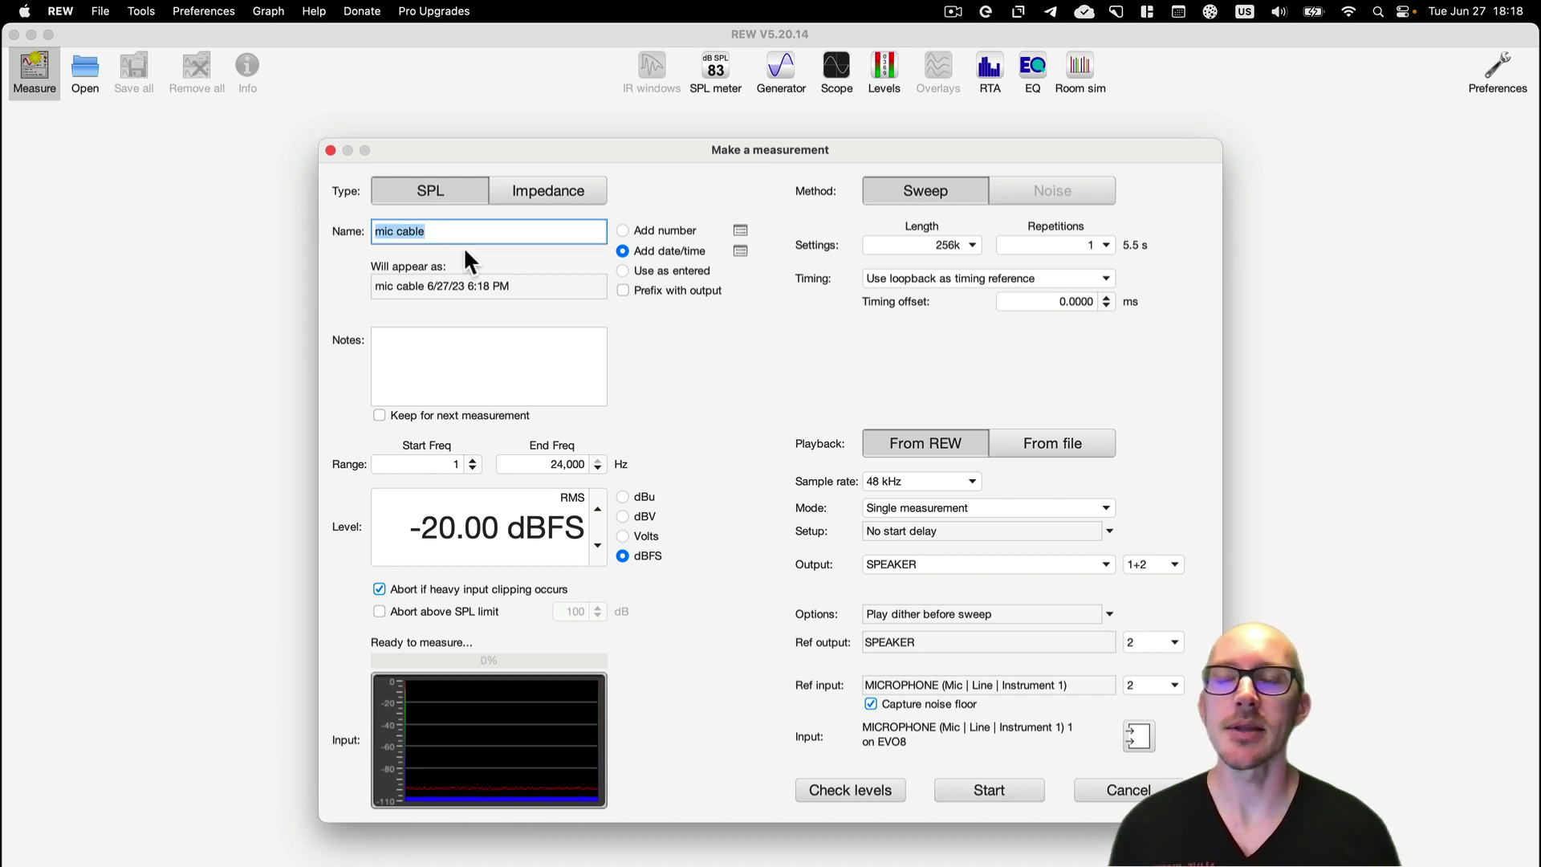
{"action": "left_click", "coordinate": [414, 464]}
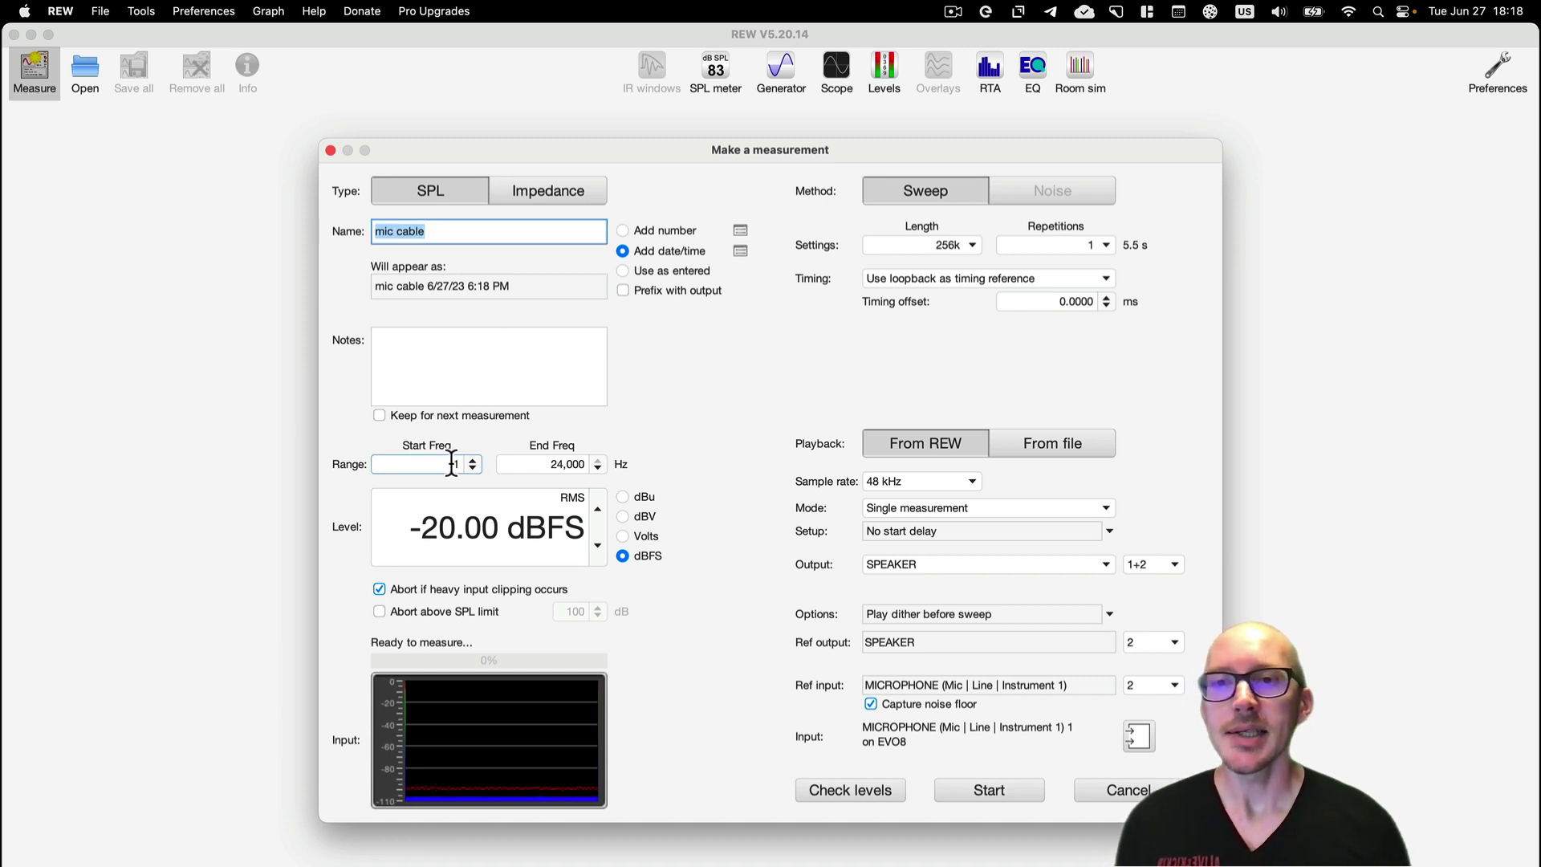
{"action": "key", "text": "BackSpace"}
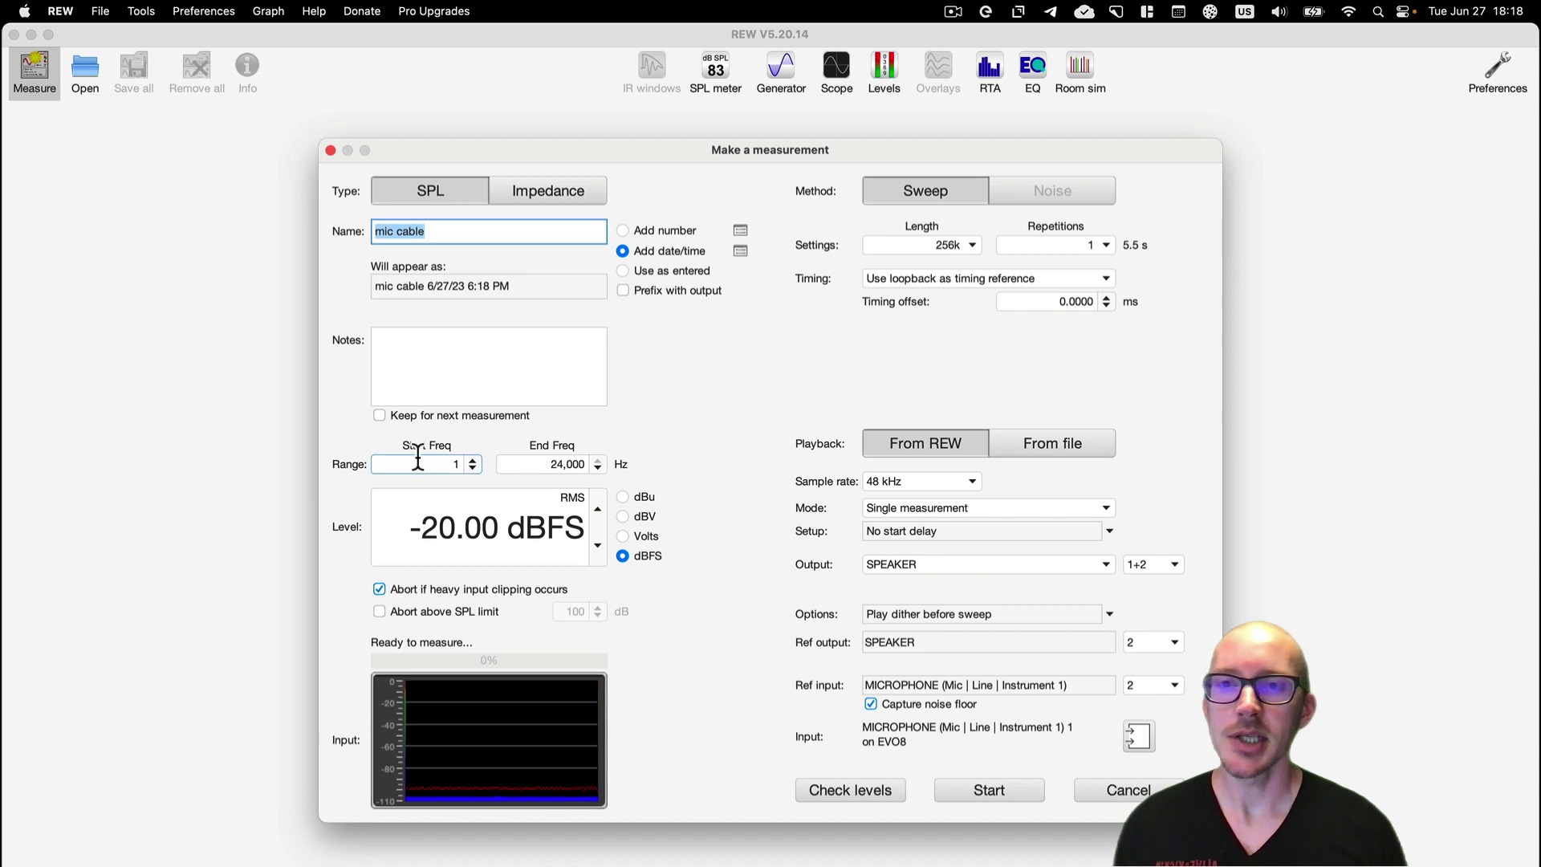
{"action": "left_click", "coordinate": [427, 464]}
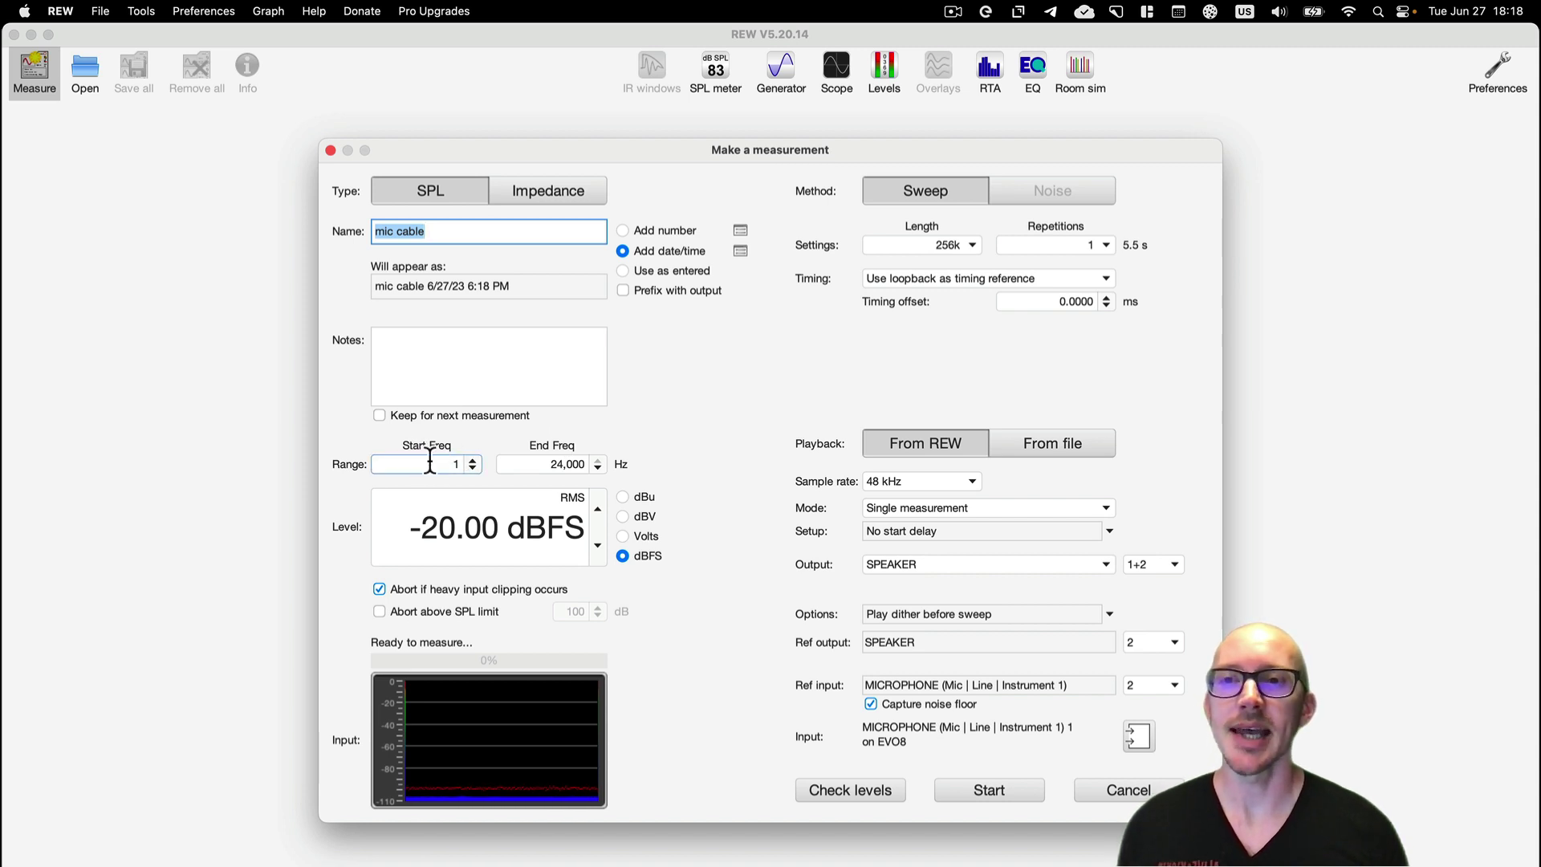
{"action": "left_click", "coordinate": [472, 468]}
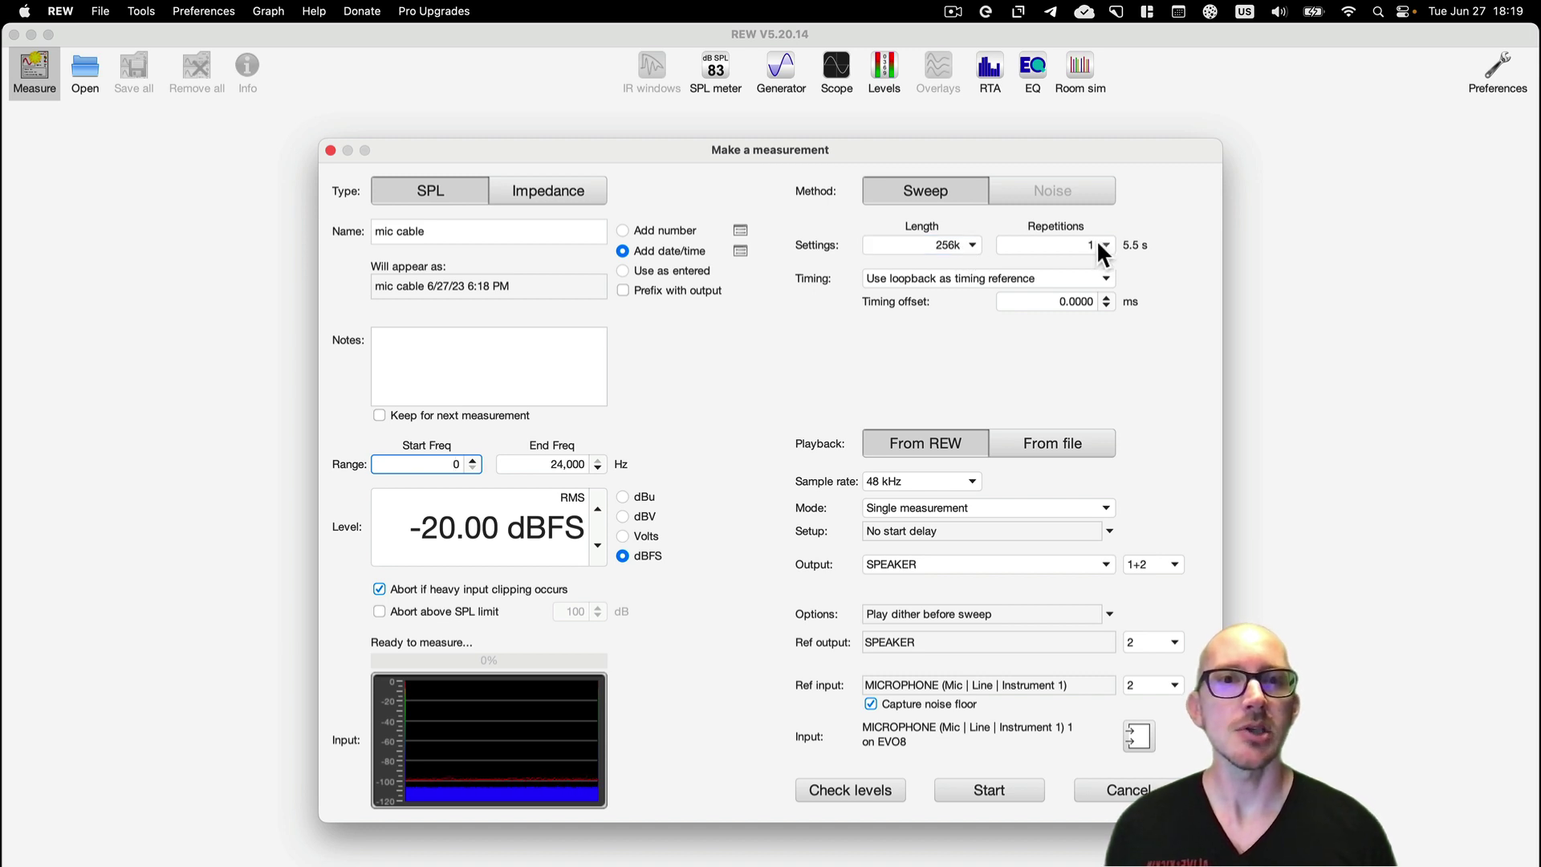
- Keep loopback as timing reference and check levels, getting Level OK at -23.4 dBFS (97 dB SPL)
{"action": "left_click", "coordinate": [1071, 277]}
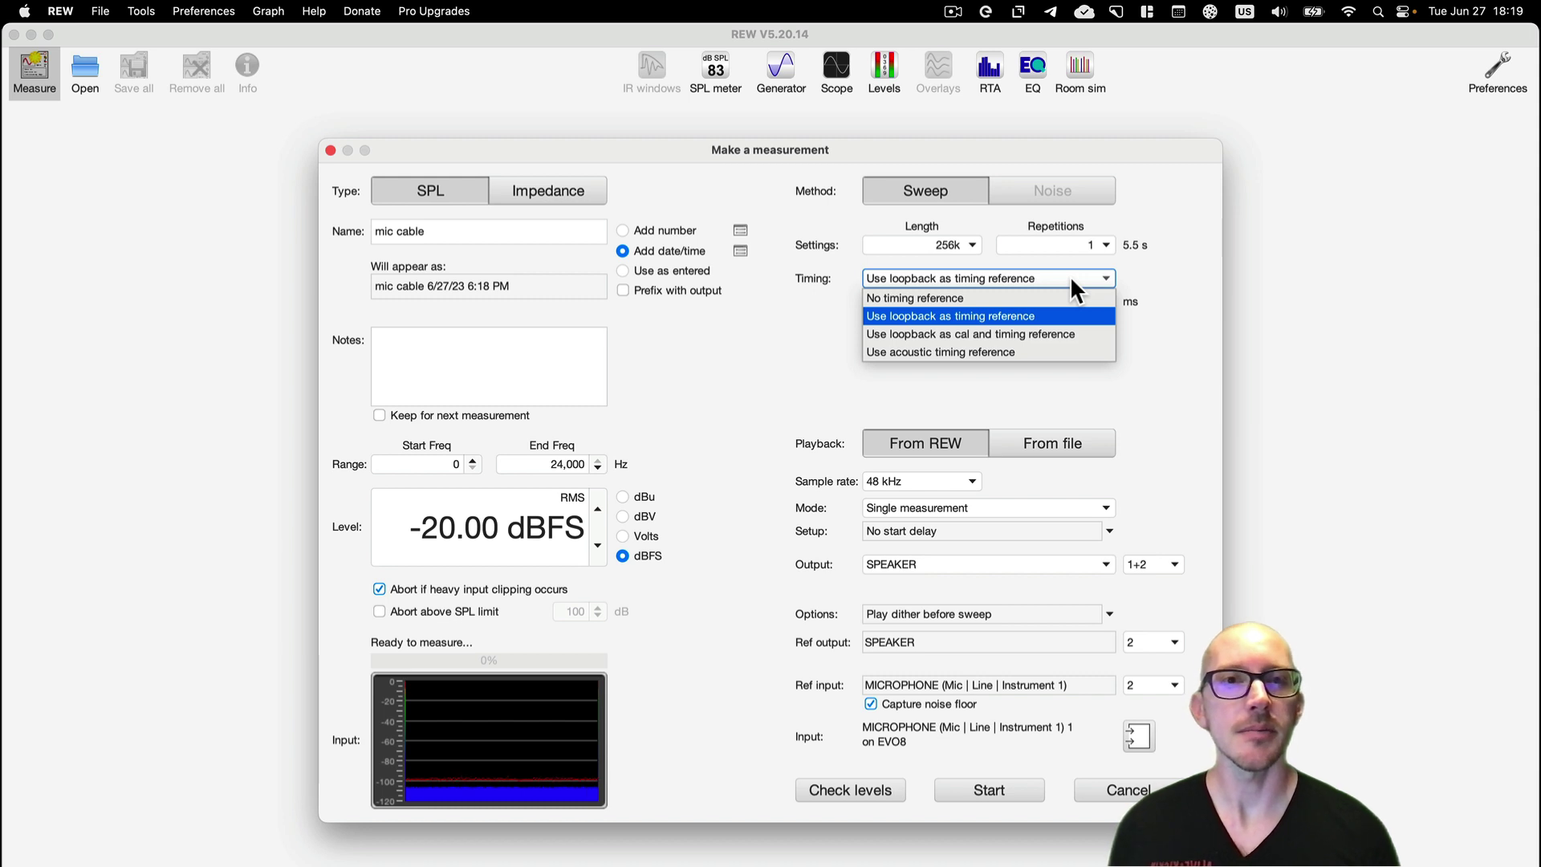
{"action": "left_click", "coordinate": [1071, 276]}
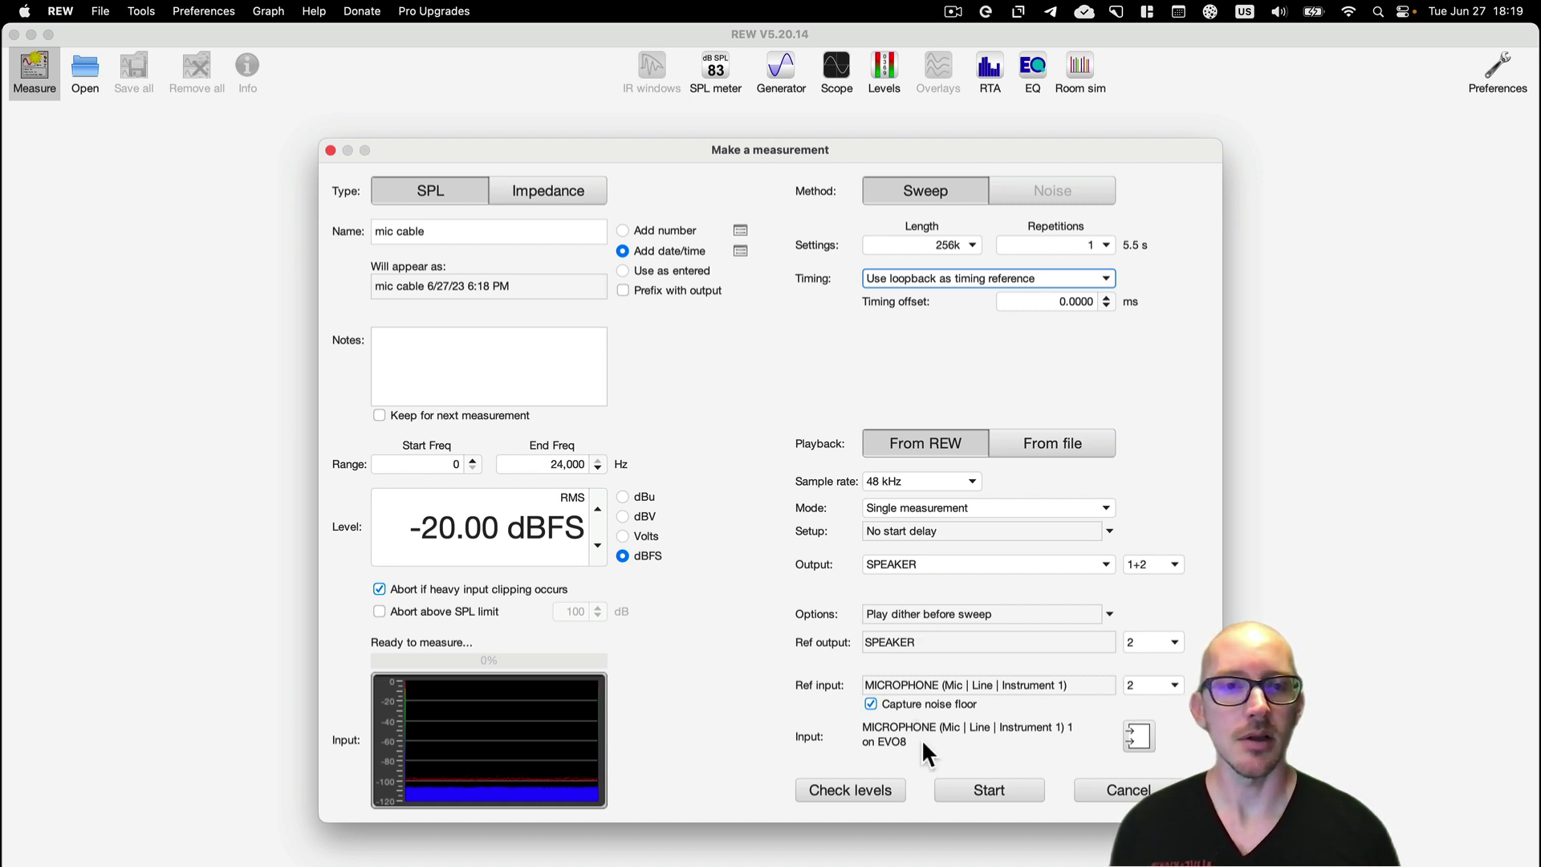
{"action": "left_click", "coordinate": [875, 787]}
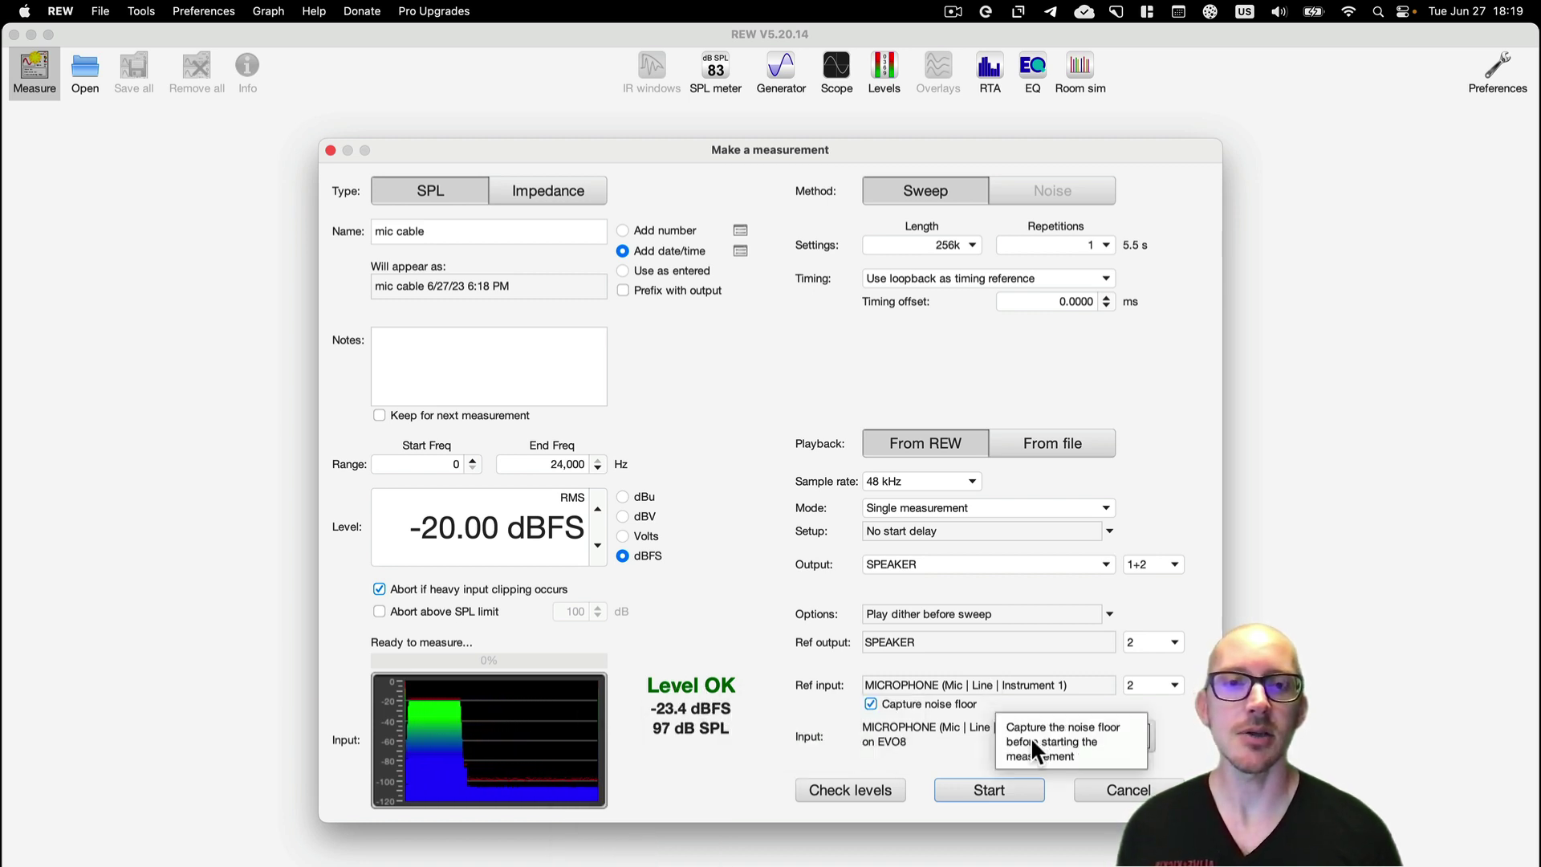
- Run the sweep on the mic cable and scroll the SPL & Phase graph to check both frequency ends
{"action": "left_click", "coordinate": [990, 786]}
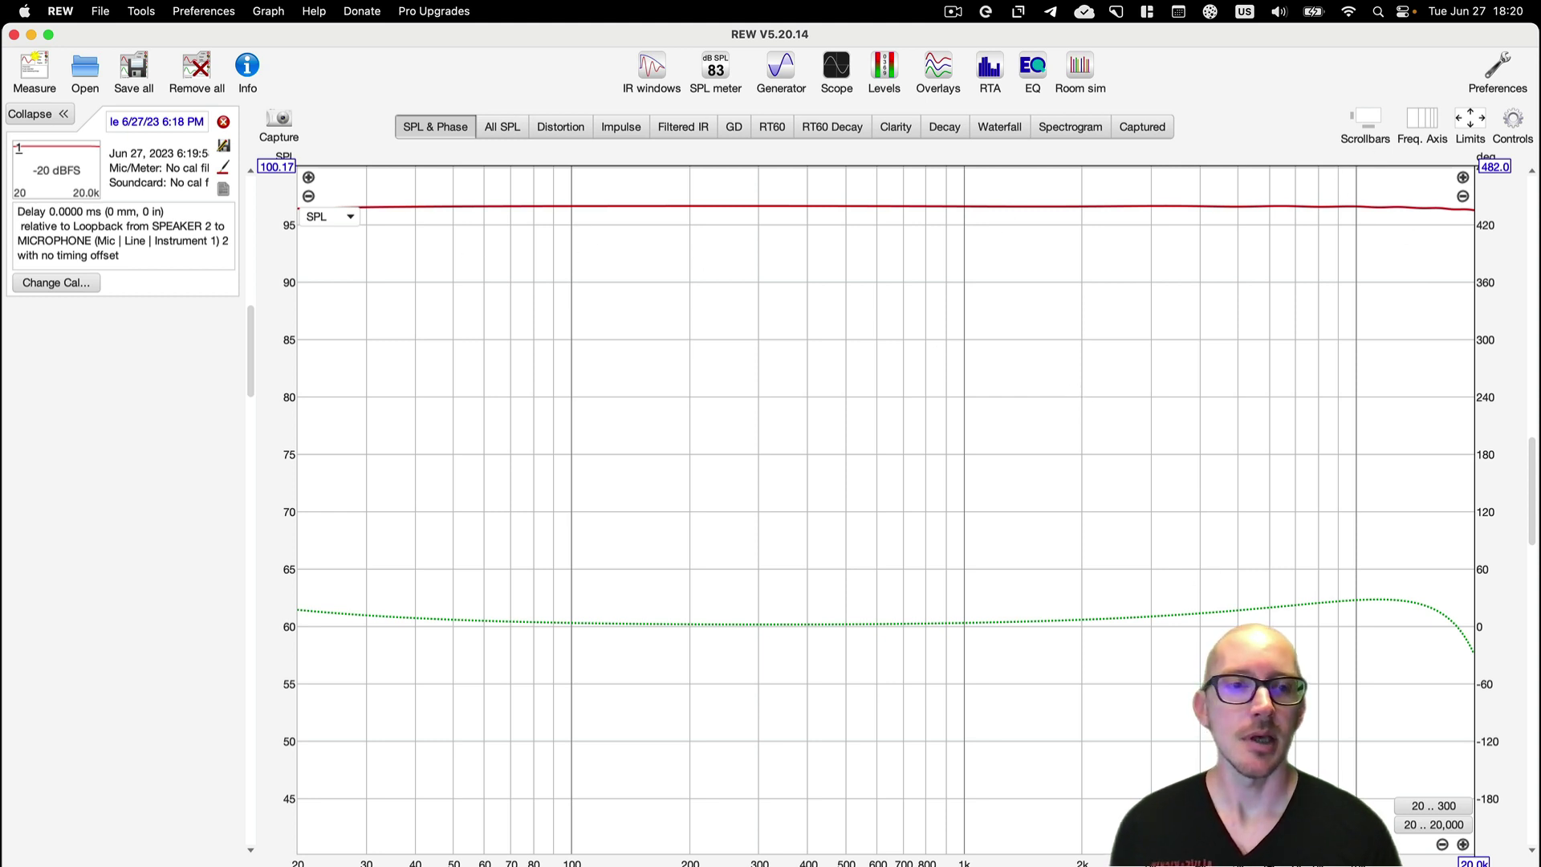
{"action": "scroll", "coordinate": [1429, 763], "scroll_direction": "right", "scroll_amount": 3}
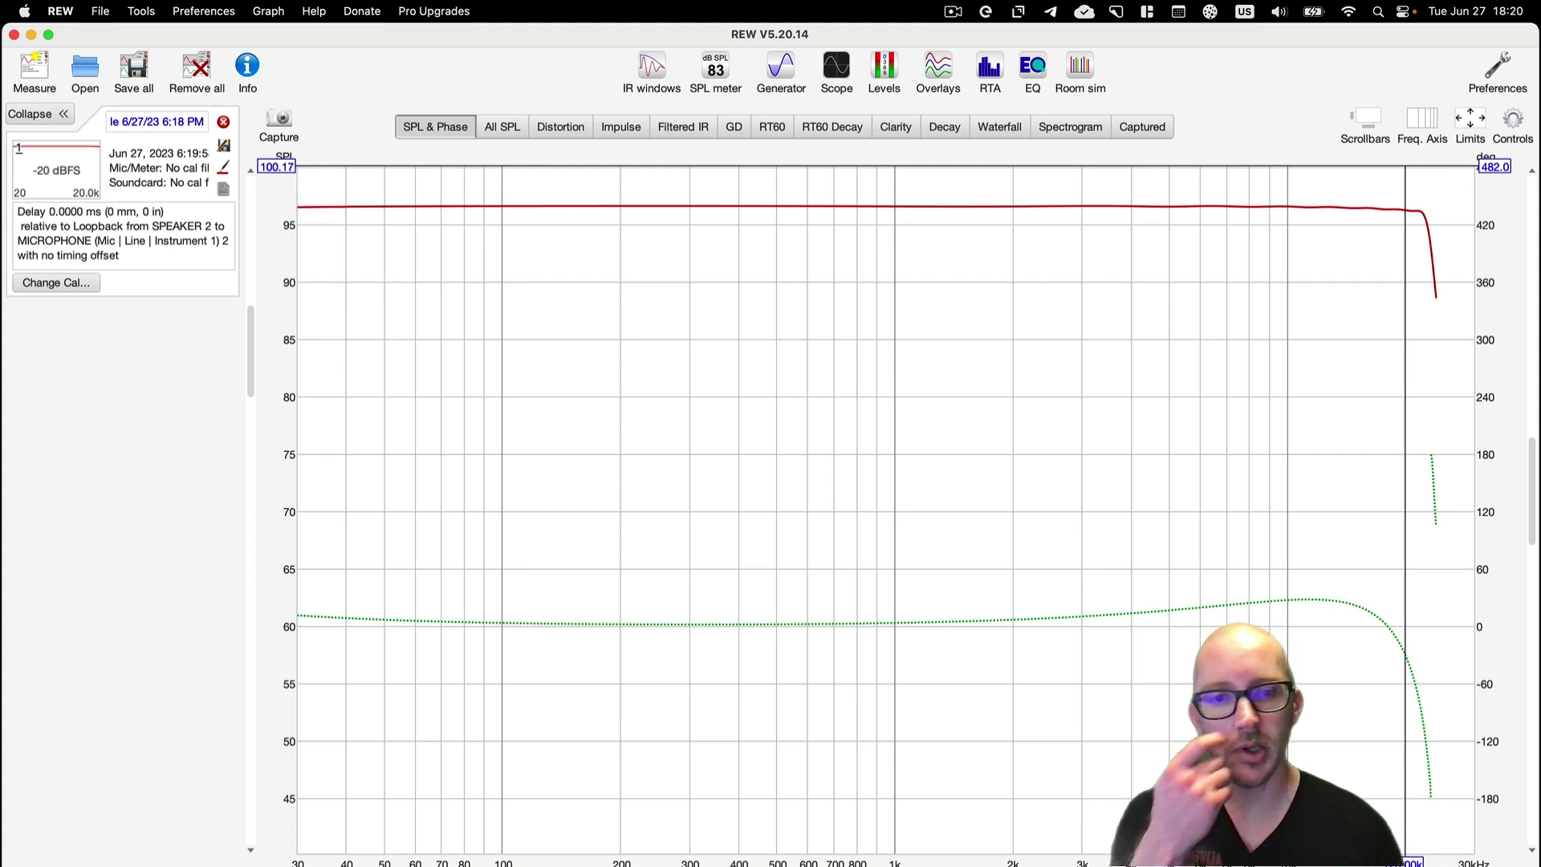
{"action": "scroll", "coordinate": [883, 514], "scroll_direction": "left", "scroll_amount": 3}
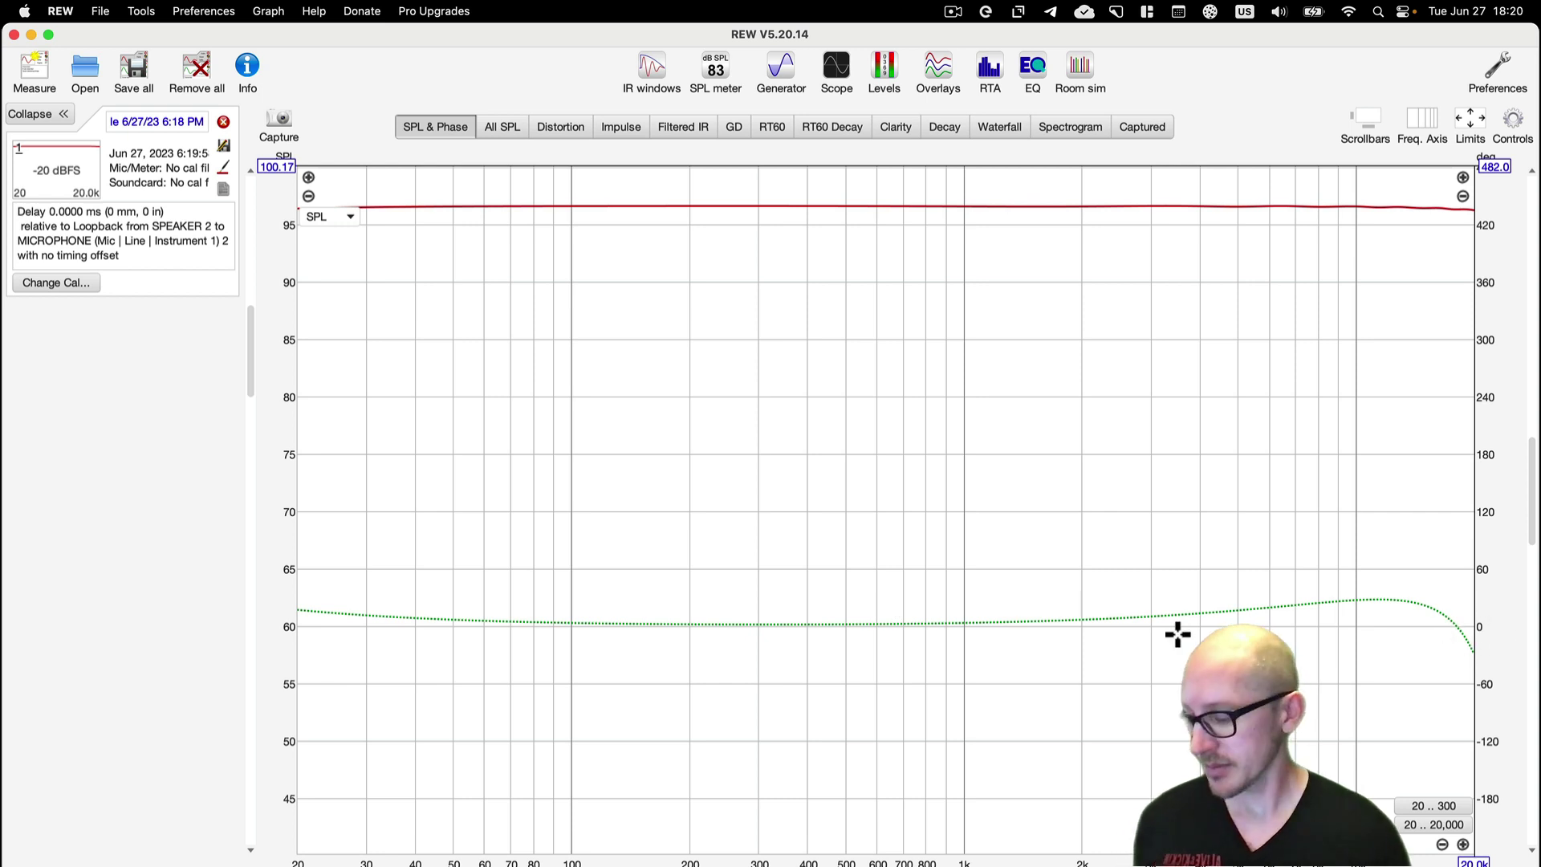
- Draw a red annotation box around the SPL readout, then clear it and put the annotation tools away
{"action": "key", "text": "super+shift+a"}
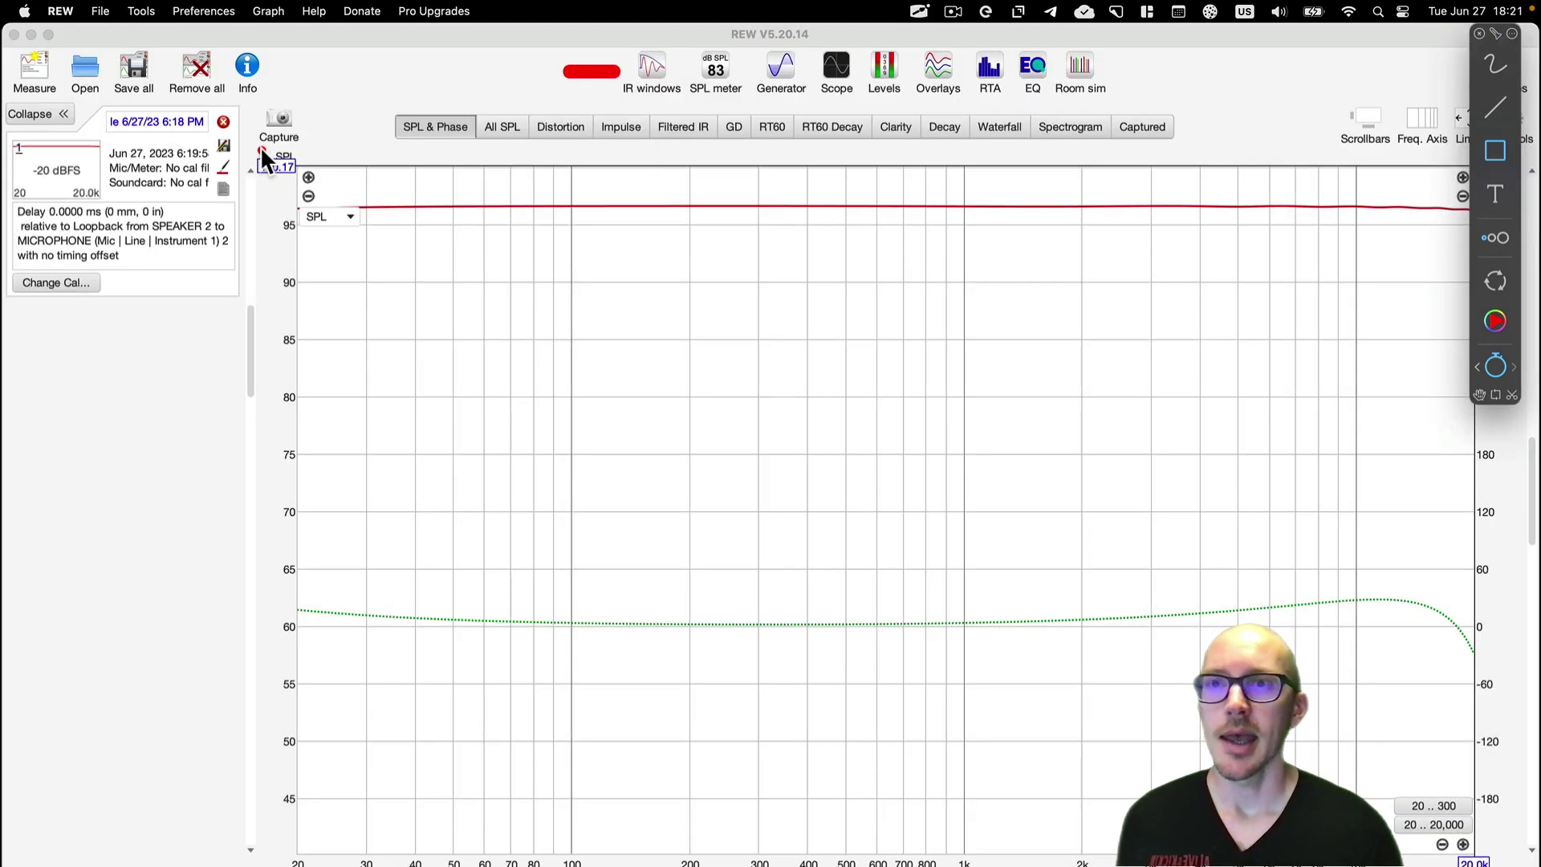
{"action": "mouse_move", "coordinate": [258, 147]}
{"action": "left_mouse_down"}
{"action": "mouse_move", "coordinate": [320, 183]}
{"action": "mouse_move", "coordinate": [326, 257]}
{"action": "left_mouse_up"}
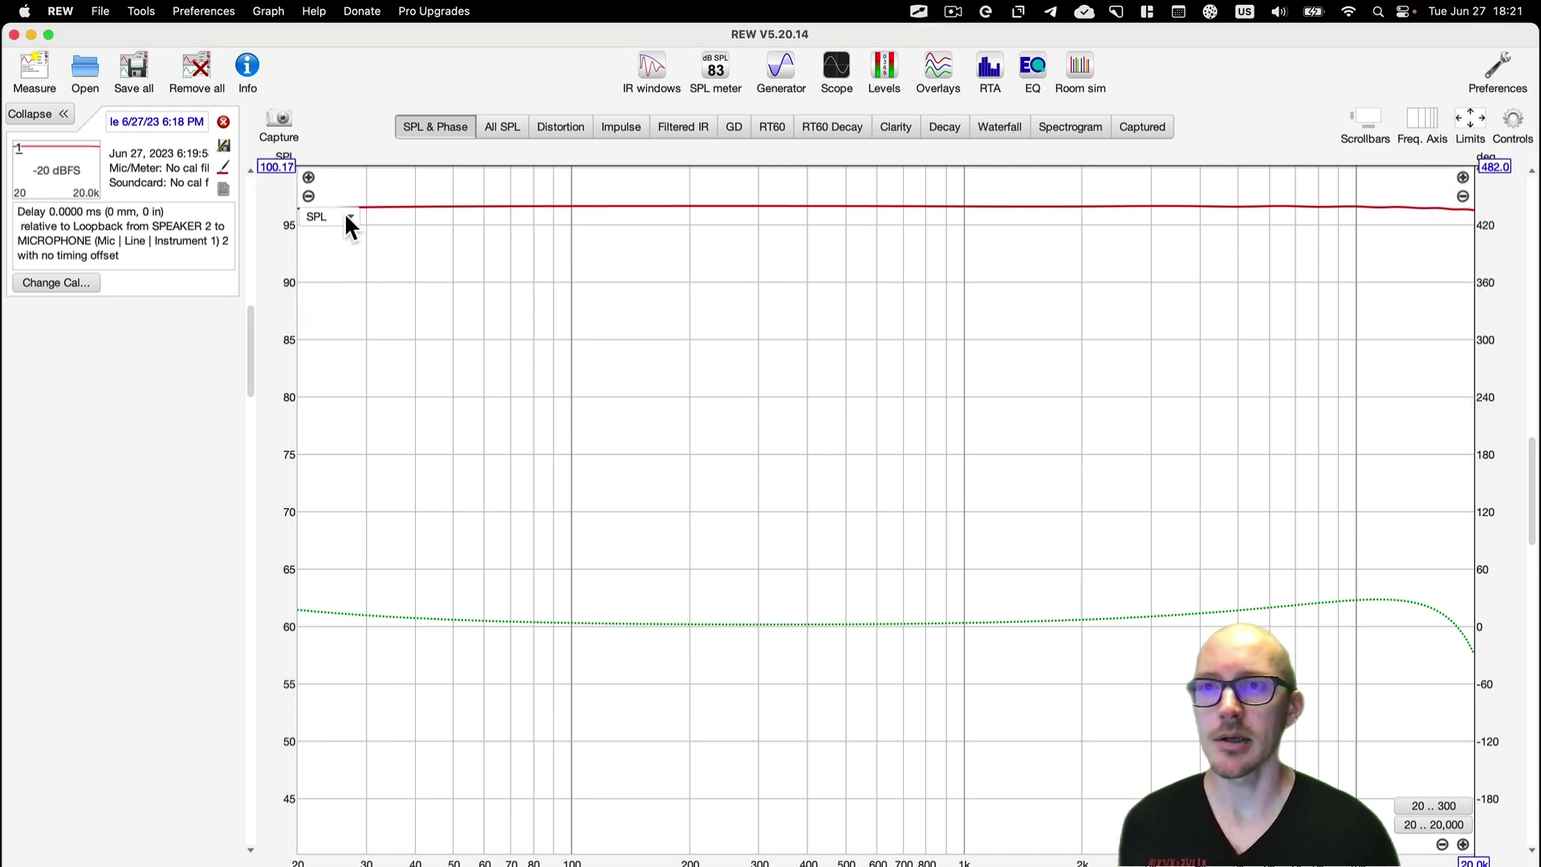
{"action": "left_click", "coordinate": [344, 212]}
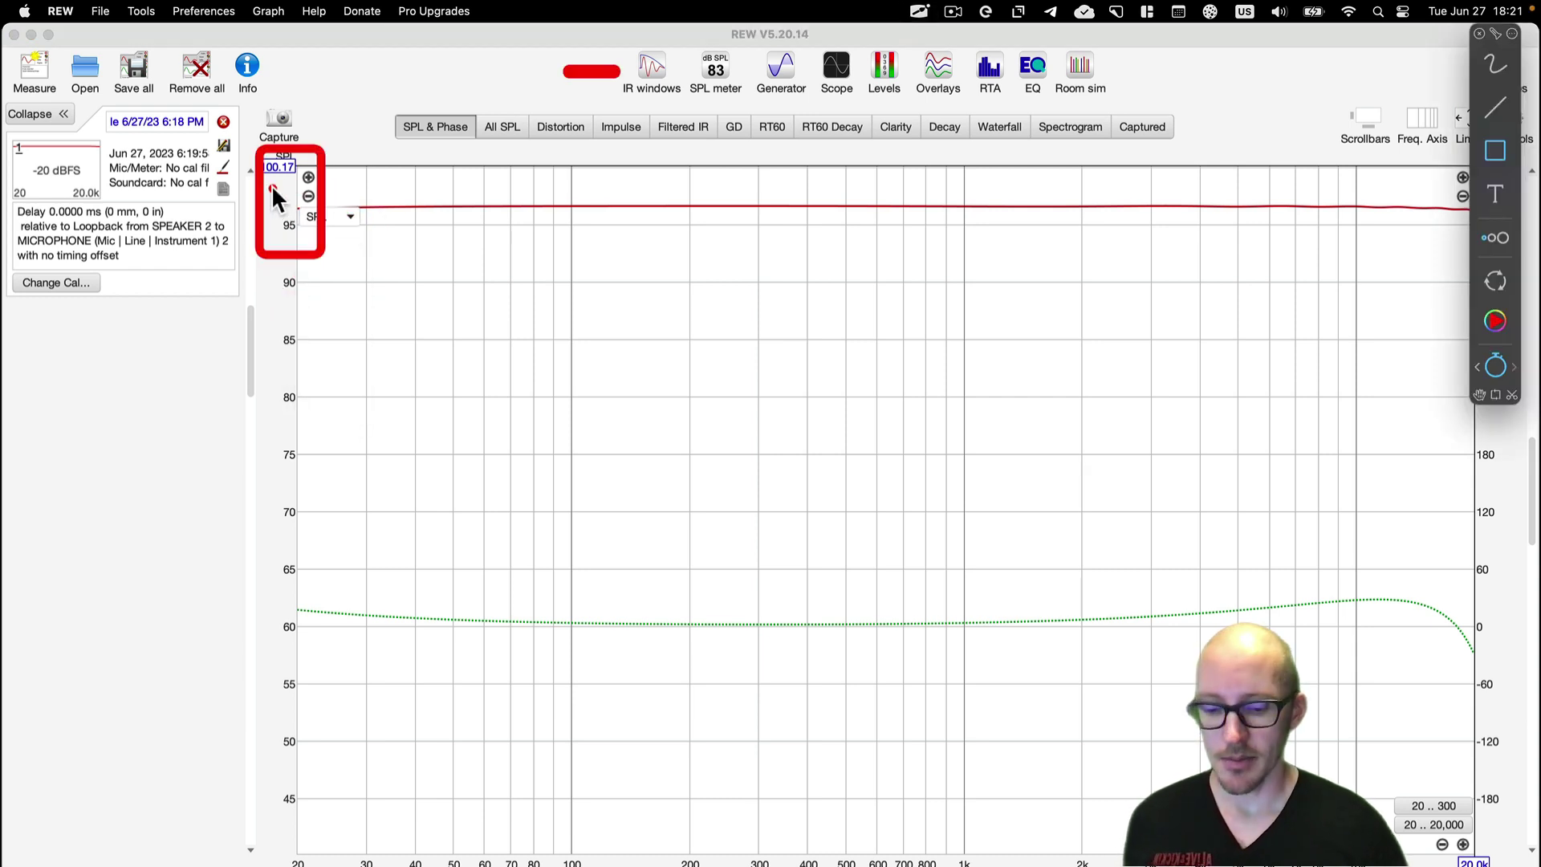
{"action": "key", "text": "Escape"}
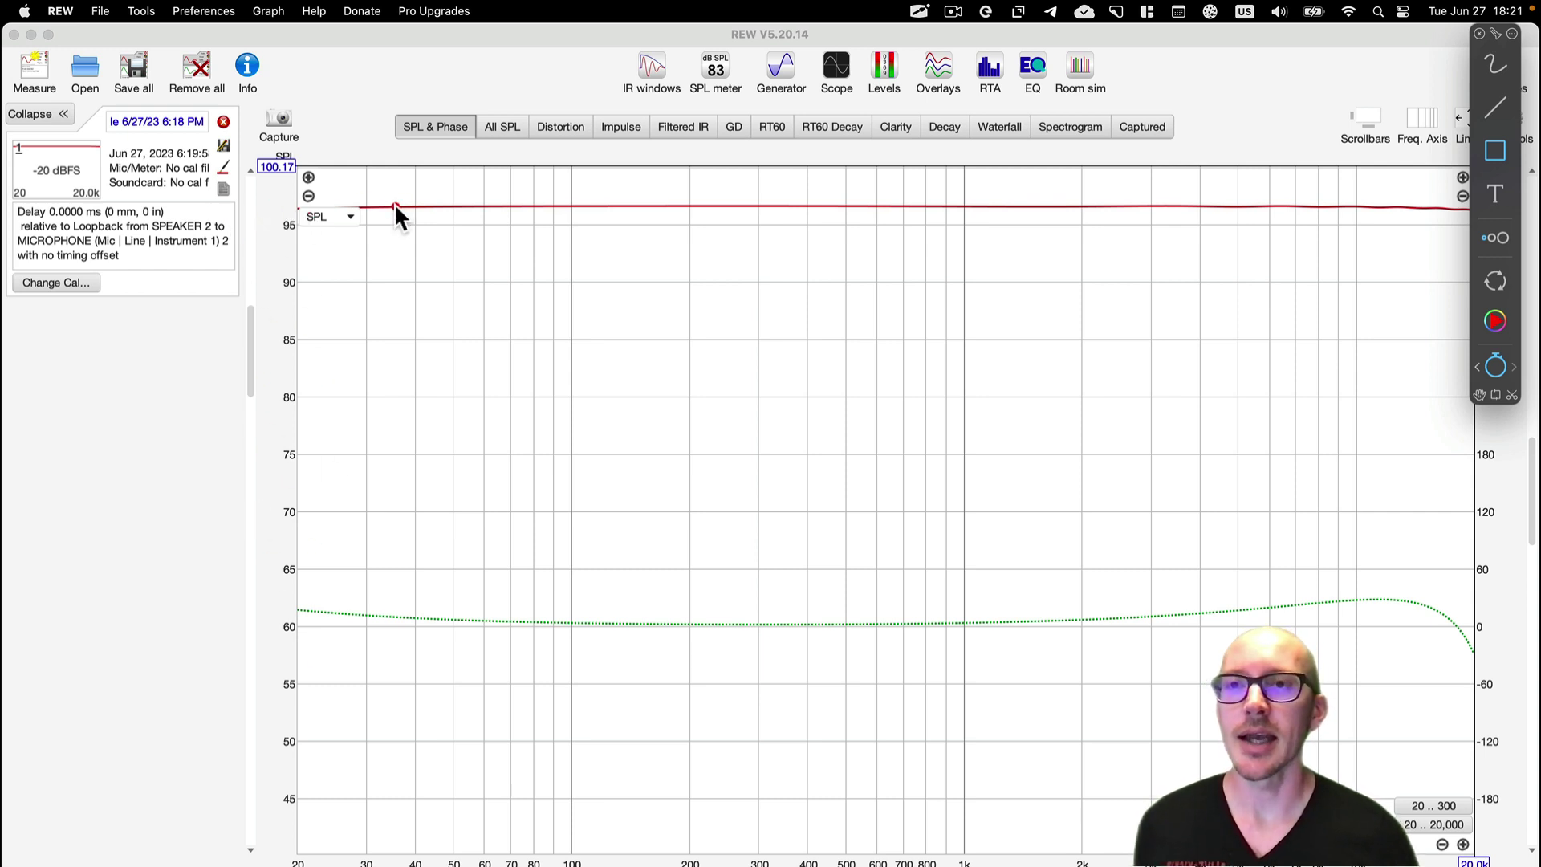
{"action": "key", "text": "Escape"}
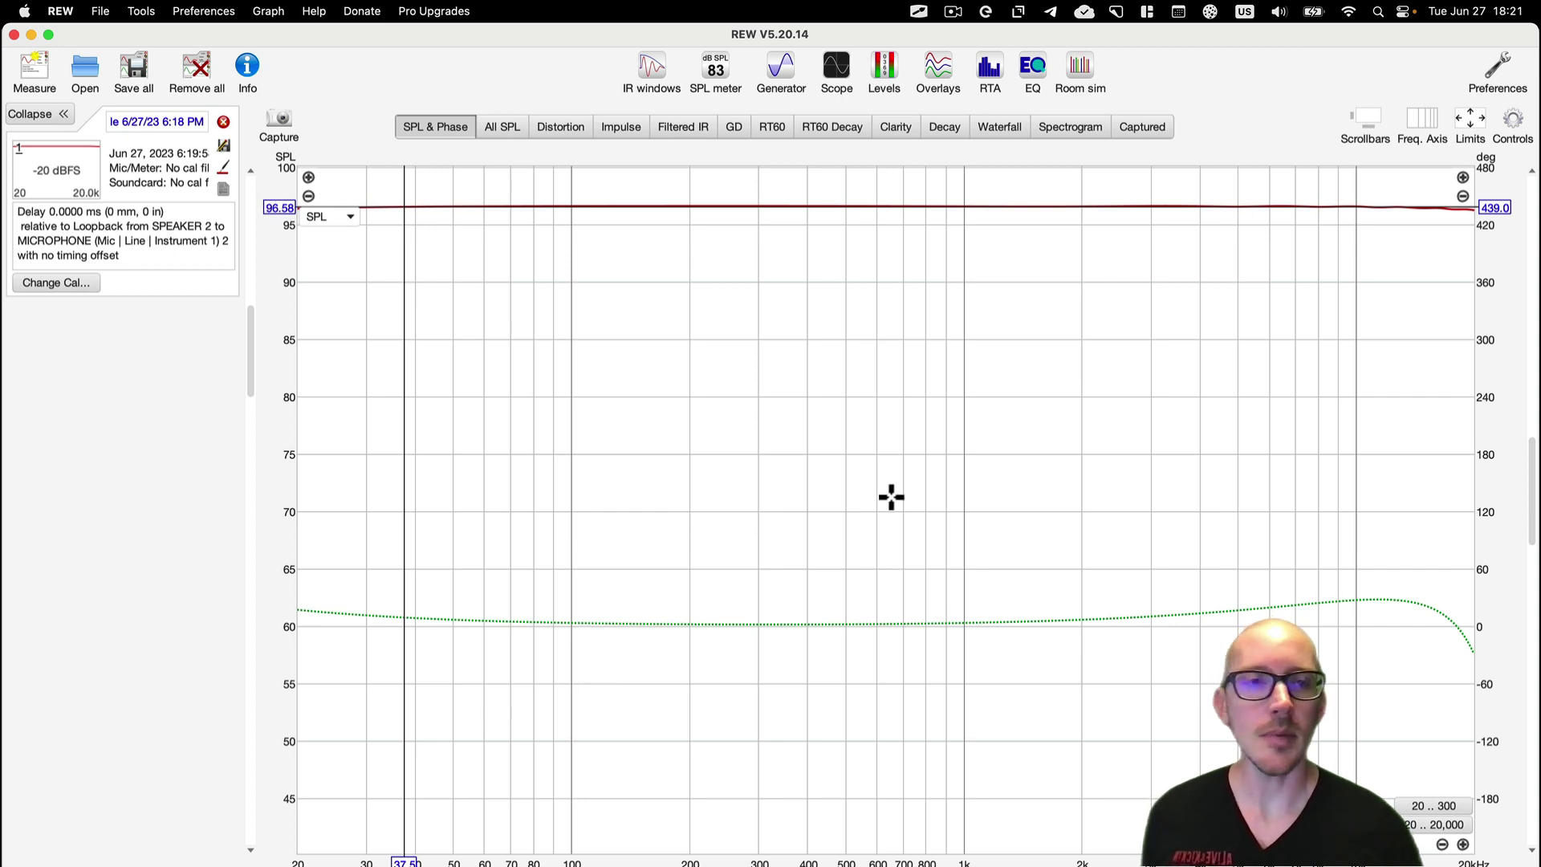
- Briefly magnify the phase scale, glance at the EVO mixer, and return to REW with the cursor at 37.5 Hz
{"action": "key", "text": "ctrl+shift+a"}
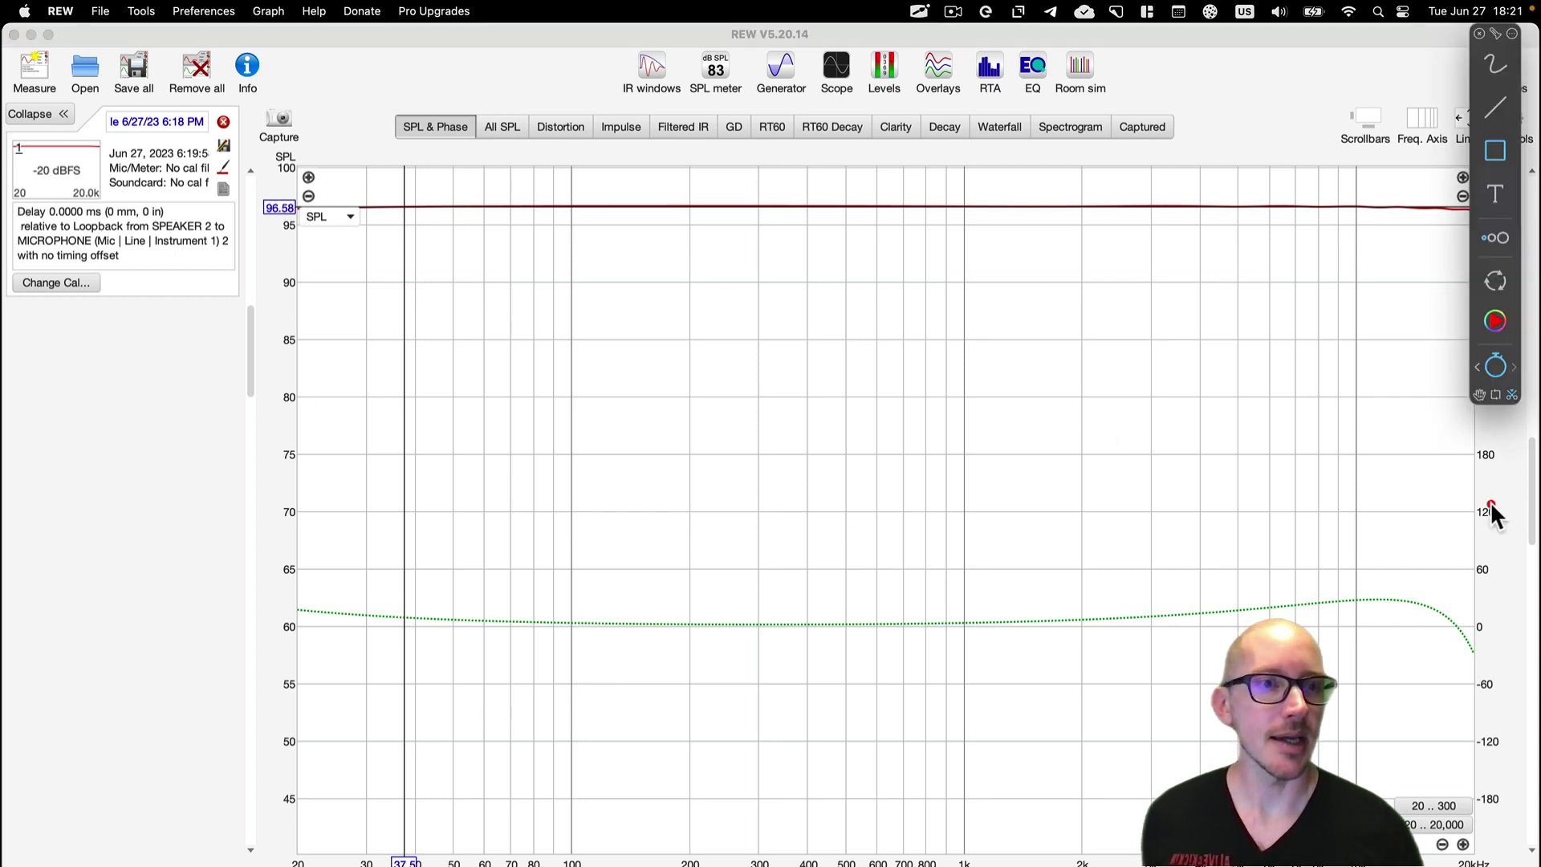
{"action": "key", "text": "ctrl+shift+m"}
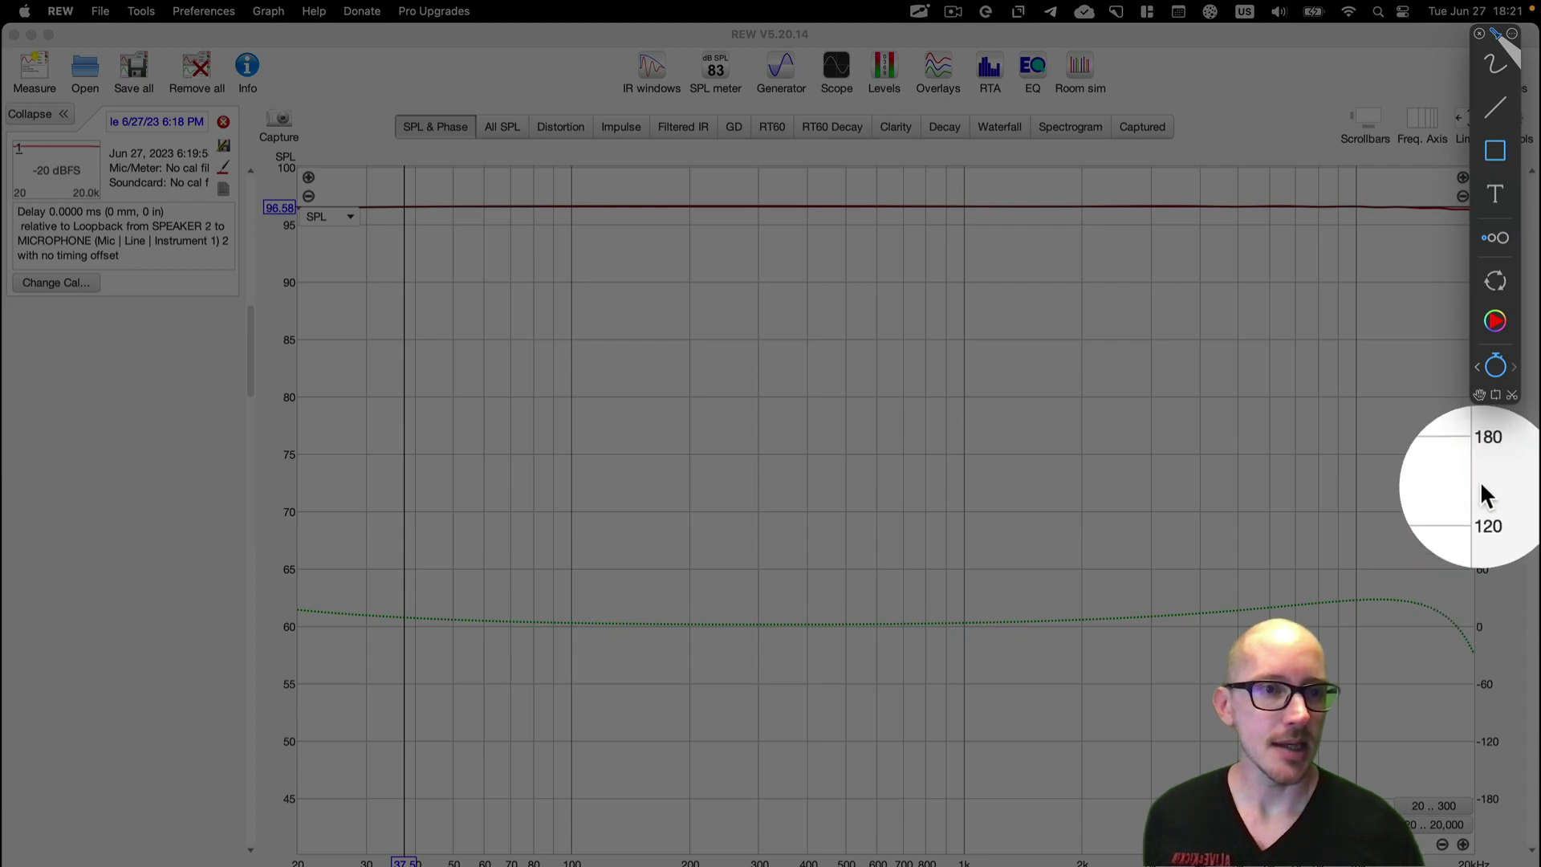
{"action": "key", "text": "ctrl+shift+m"}
{"action": "key", "text": "super+Tab"}
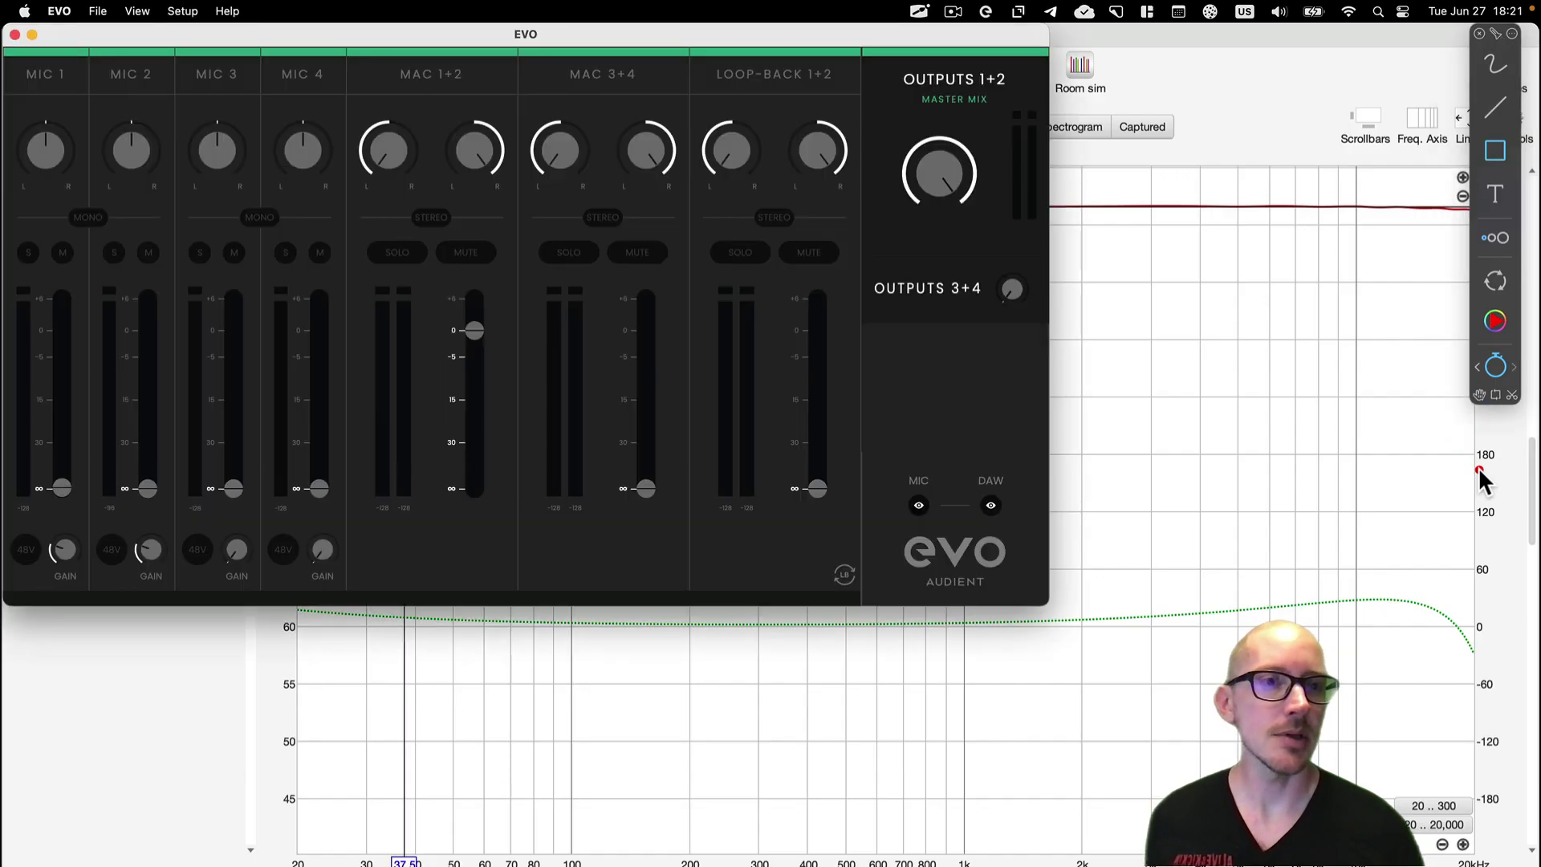
{"action": "left_click", "coordinate": [1478, 467]}
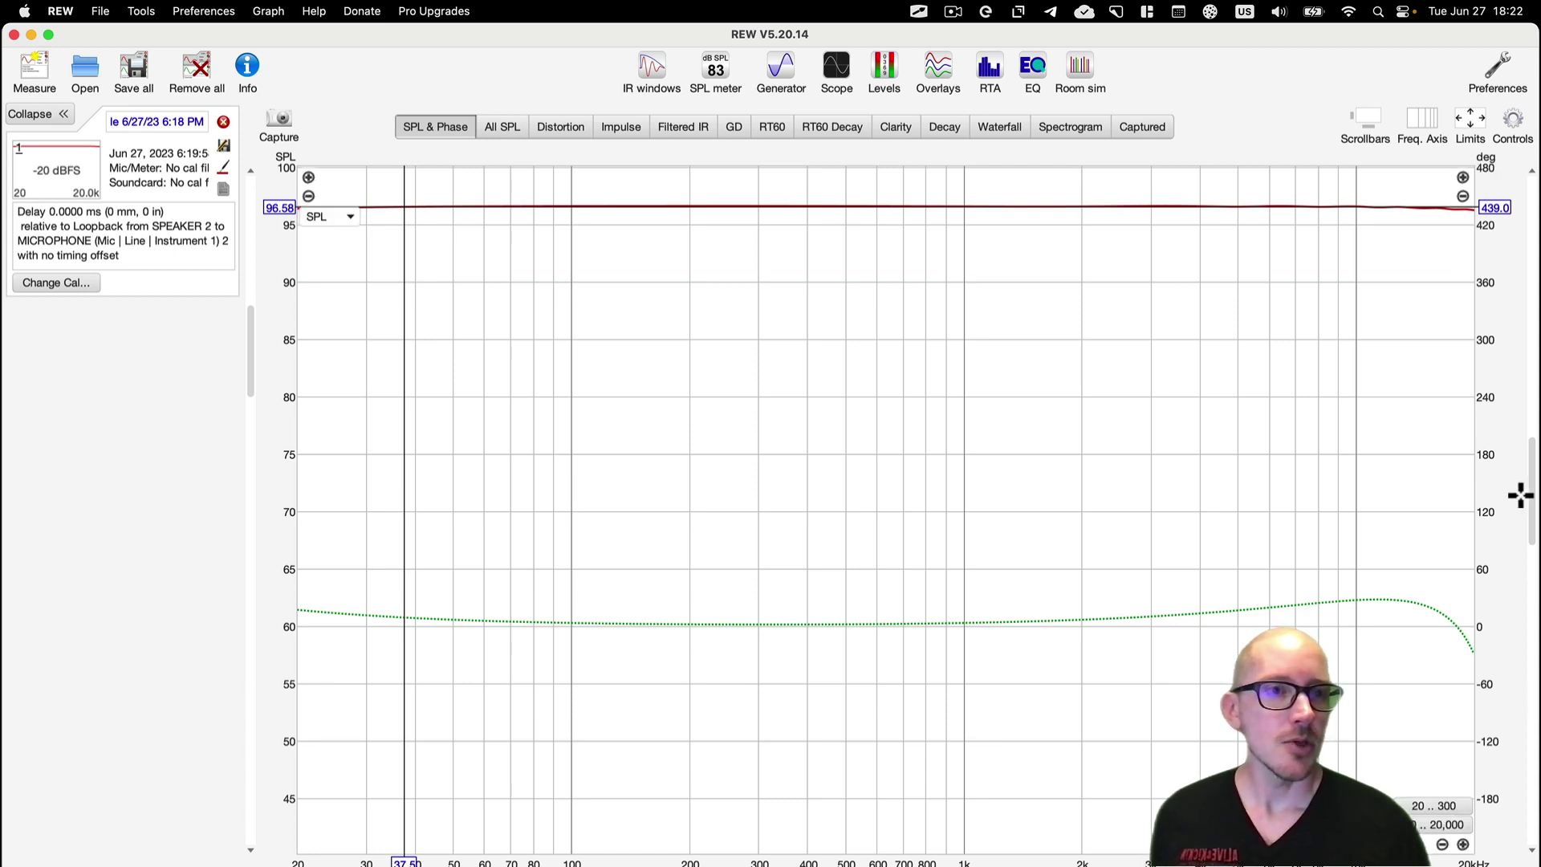
{"action": "mouse_move", "coordinate": [1533, 507]}
{"action": "left_mouse_down"}
{"action": "mouse_move", "coordinate": [1532, 487]}
{"action": "mouse_move", "coordinate": [1531, 516]}
{"action": "mouse_move", "coordinate": [1525, 501]}
{"action": "left_mouse_up"}
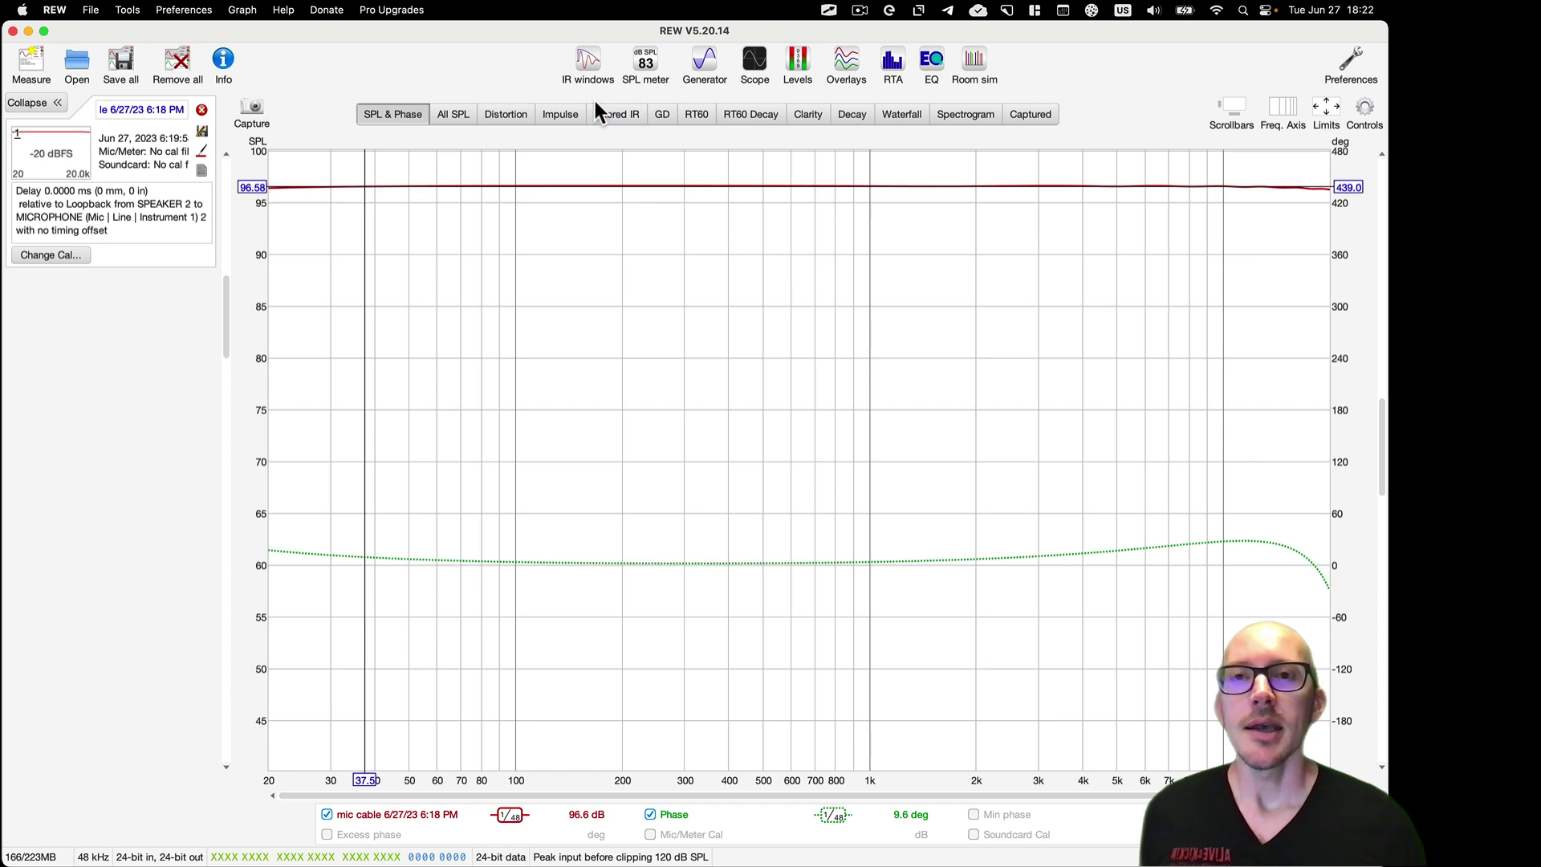
- Show the impulse response and zoom the time axis out to about 85 ms
{"action": "left_click", "coordinate": [559, 117]}
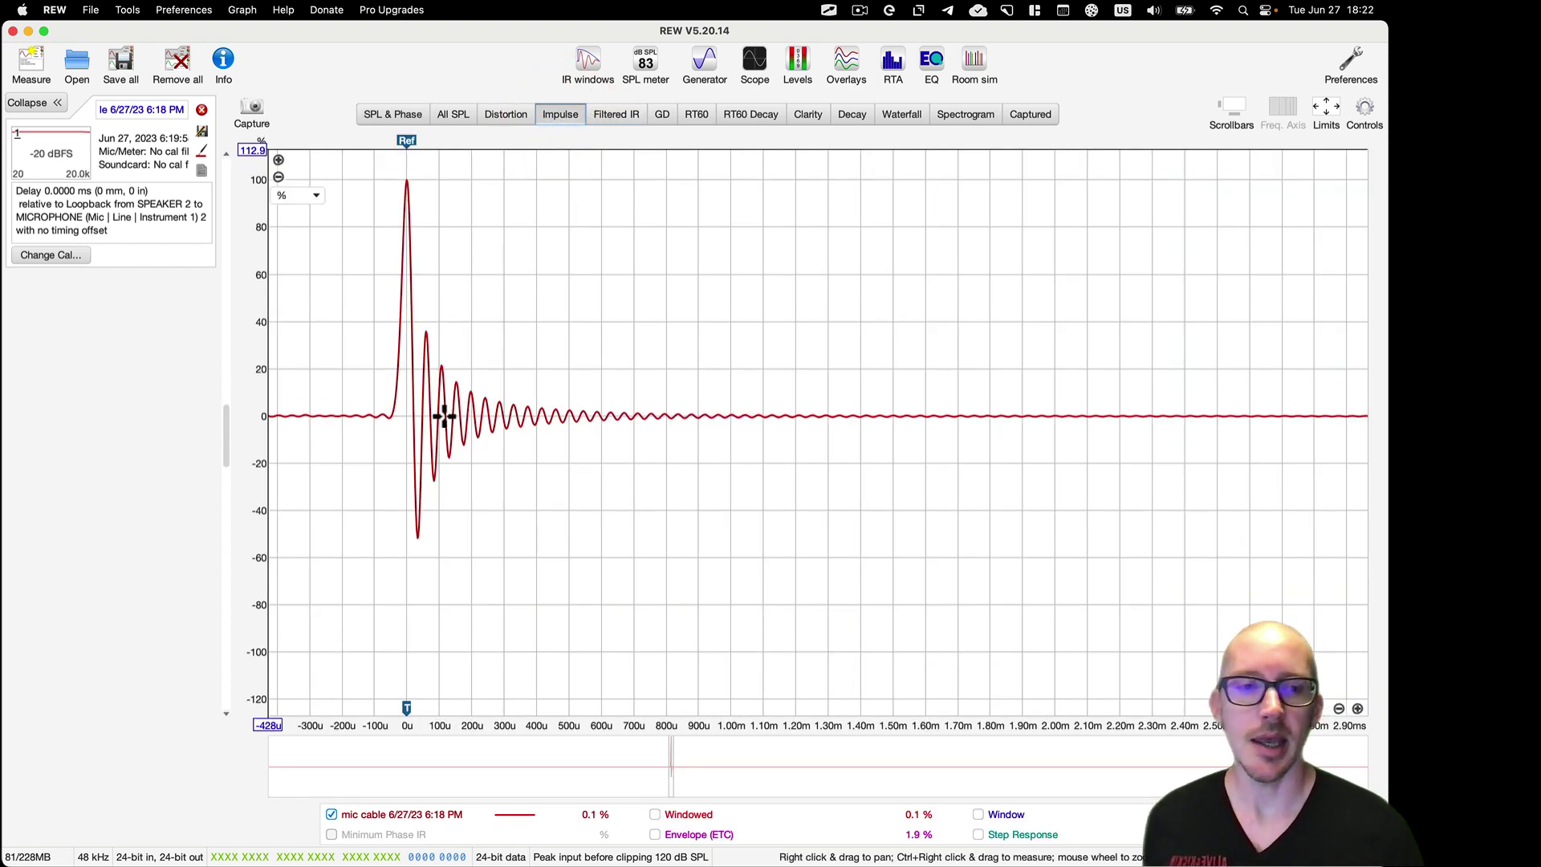
{"action": "left_click", "coordinate": [1341, 705]}
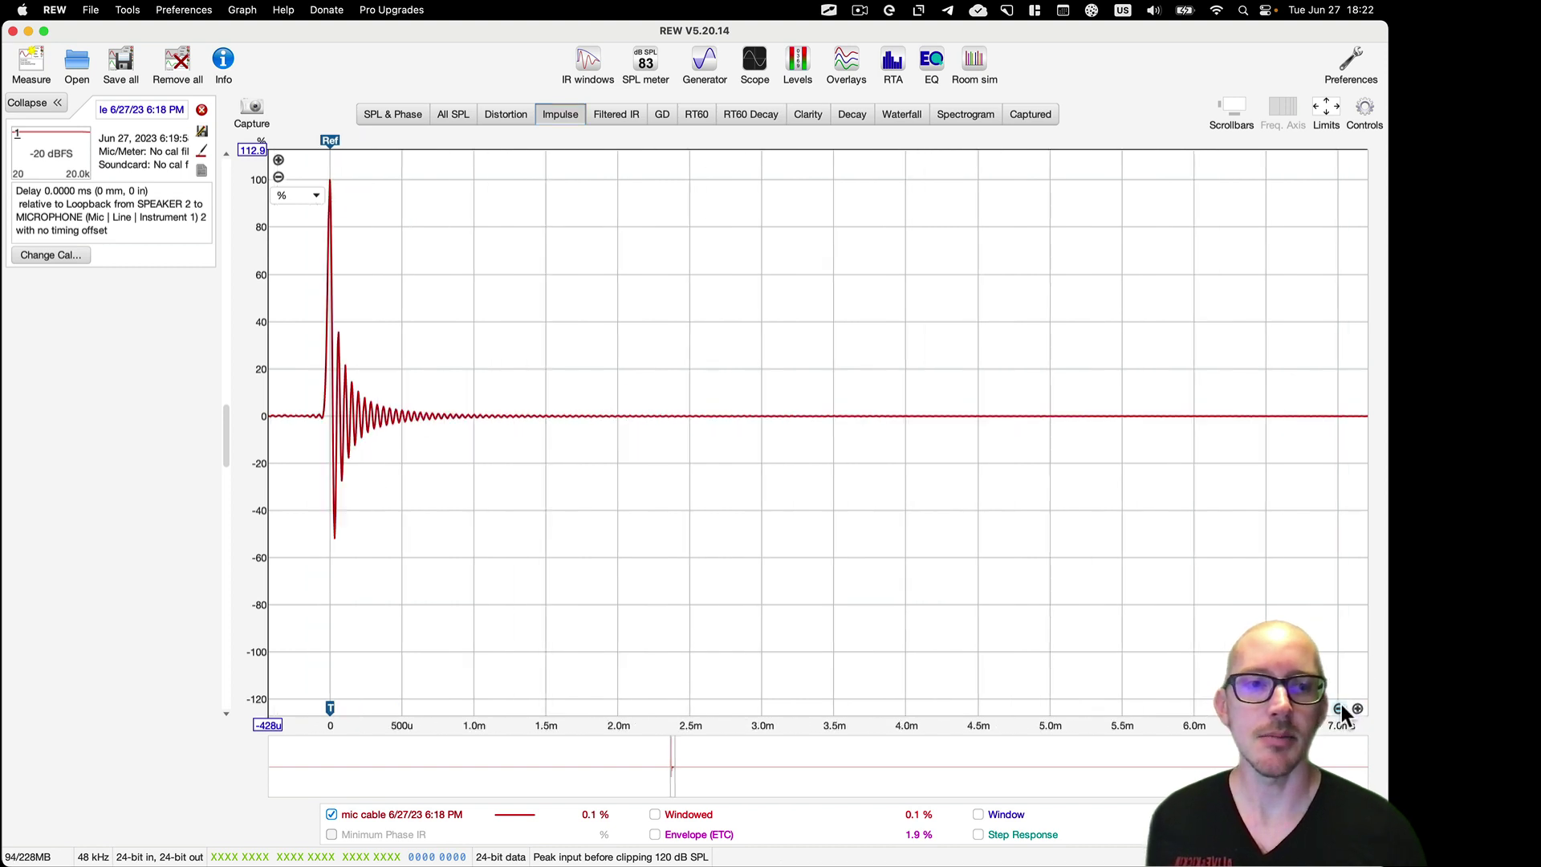
{"action": "left_click", "coordinate": [1341, 705]}
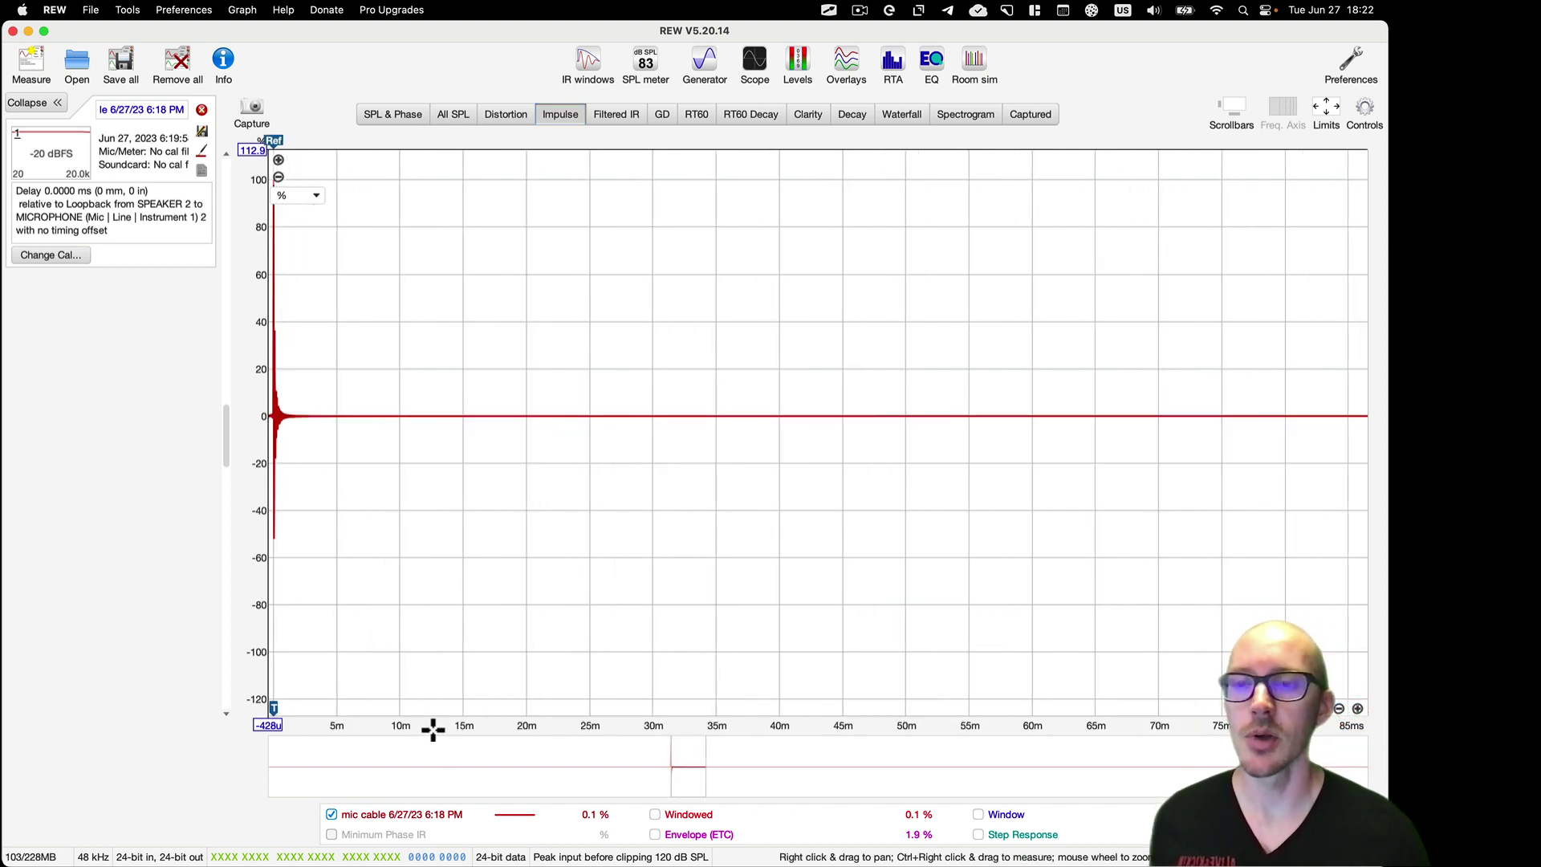
- Zoom in closely on the impulse peak and read it at 100% at 0 µs
{"action": "left_click", "coordinate": [1360, 706]}
{"action": "left_click", "coordinate": [1360, 706]}
{"action": "left_click", "coordinate": [1360, 706]}
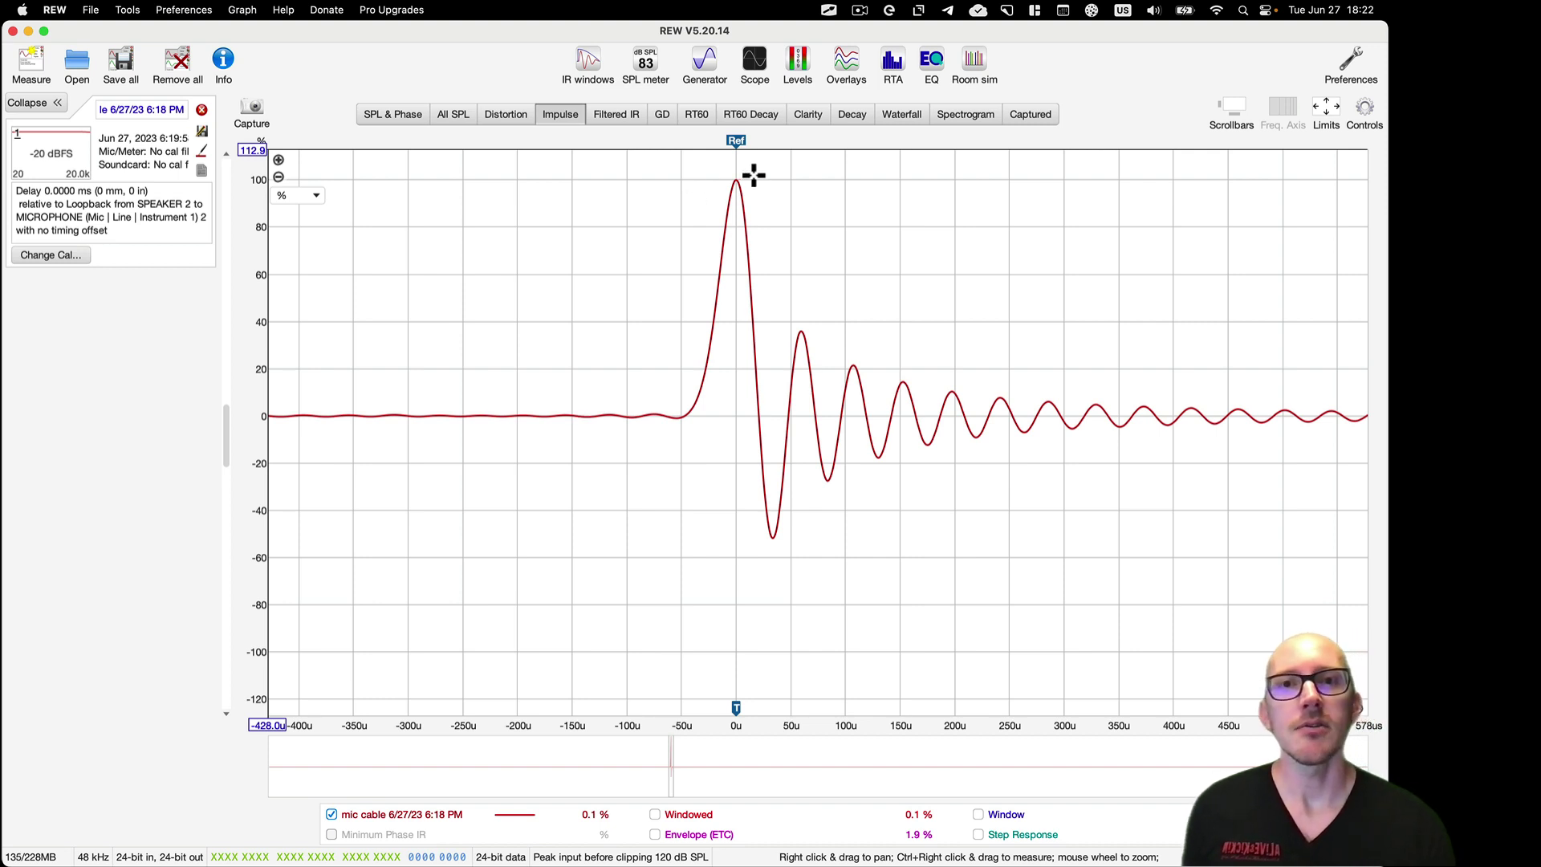
{"action": "left_click", "coordinate": [737, 178]}
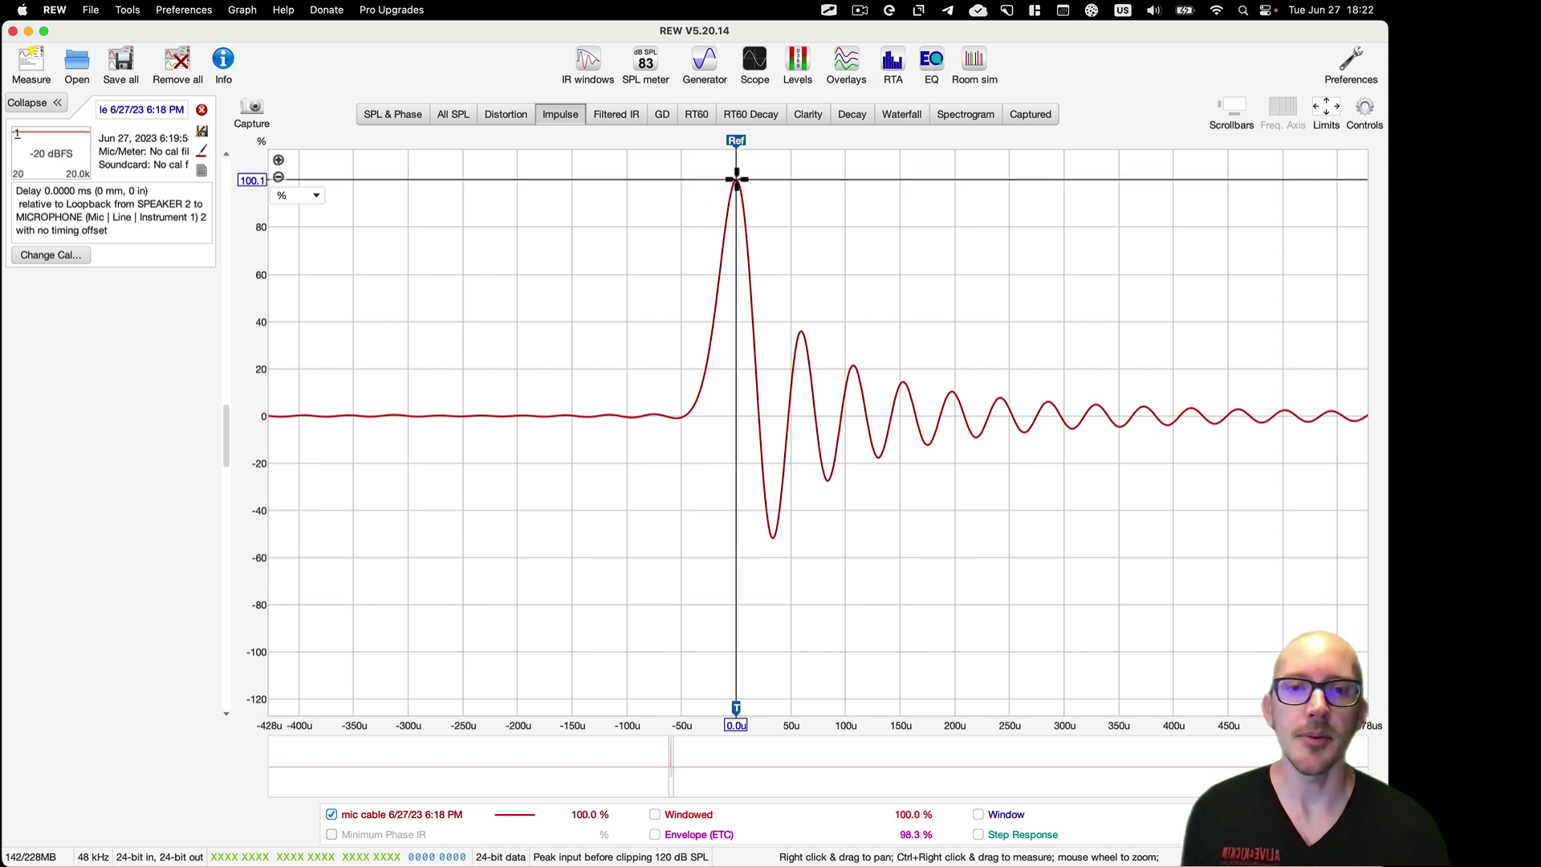